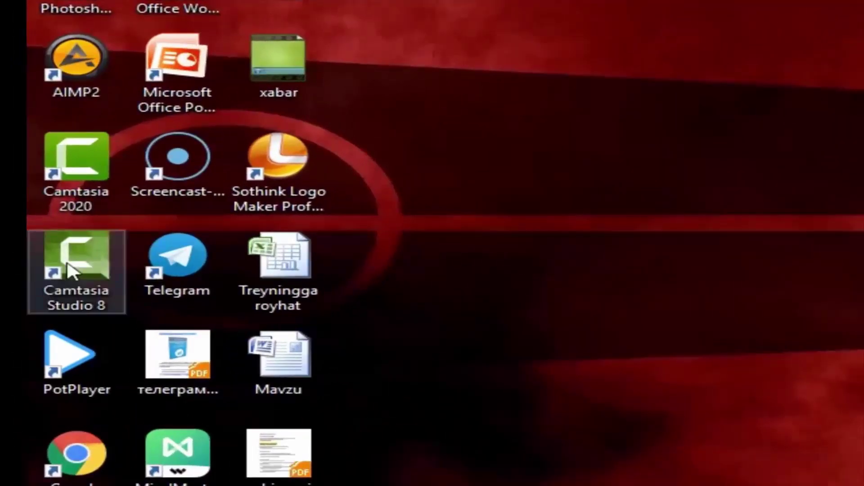
# Open Camtasia Studio 8 and place Katalog yaratish.mp4 at the start of track 1.
pyautogui.click(56, 292)
pyautogui.click(85, 163)
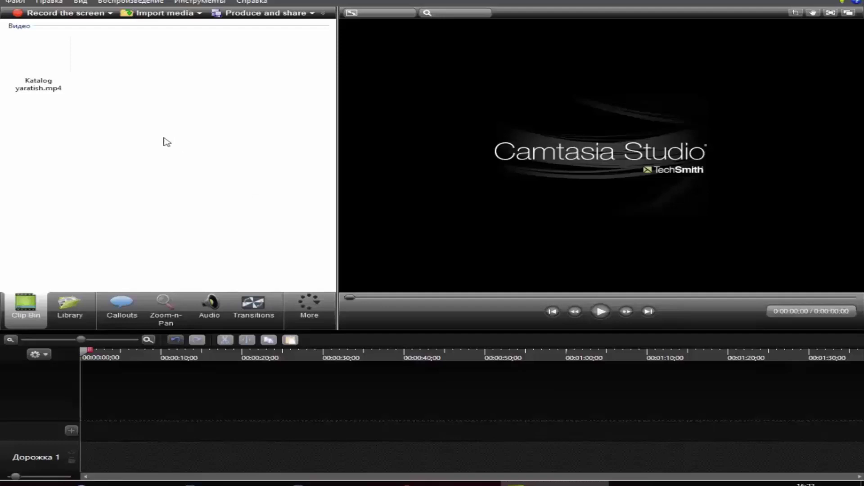
pyautogui.click(54, 70)
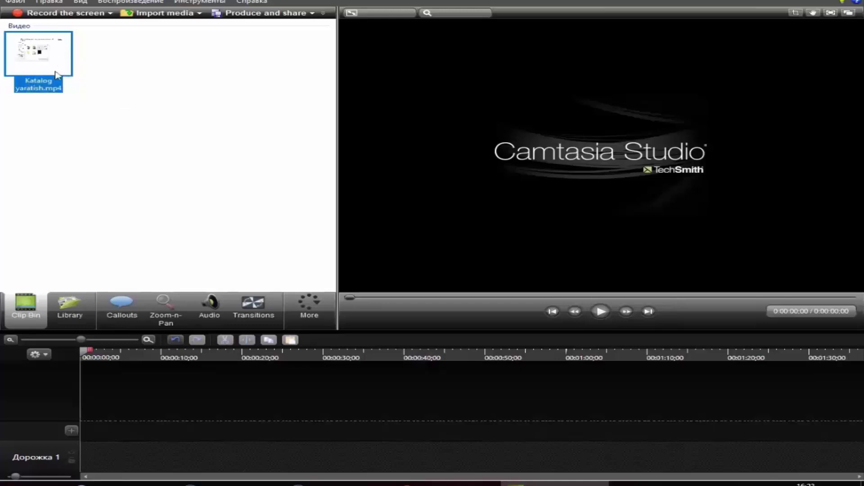
pyautogui.moveTo(57, 72)
pyautogui.mouseDown()
pyautogui.moveTo(81, 137)
pyautogui.moveTo(43, 74)
pyautogui.mouseUp()
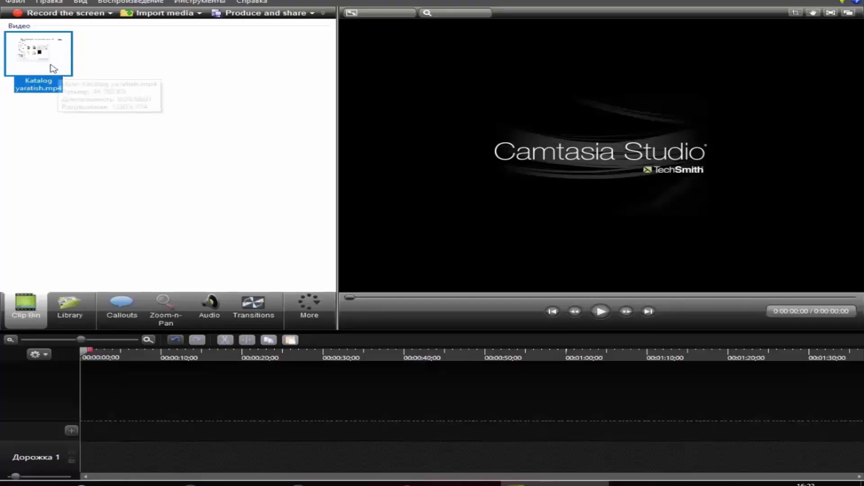
pyautogui.moveTo(50, 68); pyautogui.dragTo(119, 464)
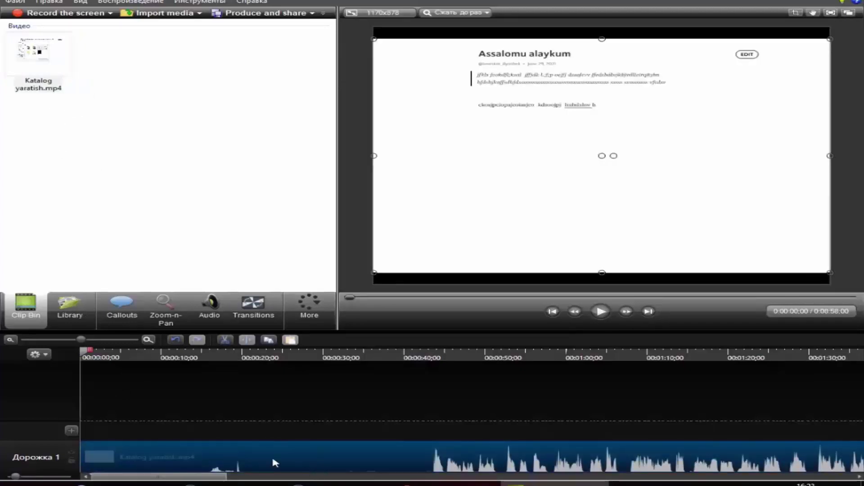
# Preview the clip to find where the speech begins and split it at 0:00:43;05.
pyautogui.click(602, 312)
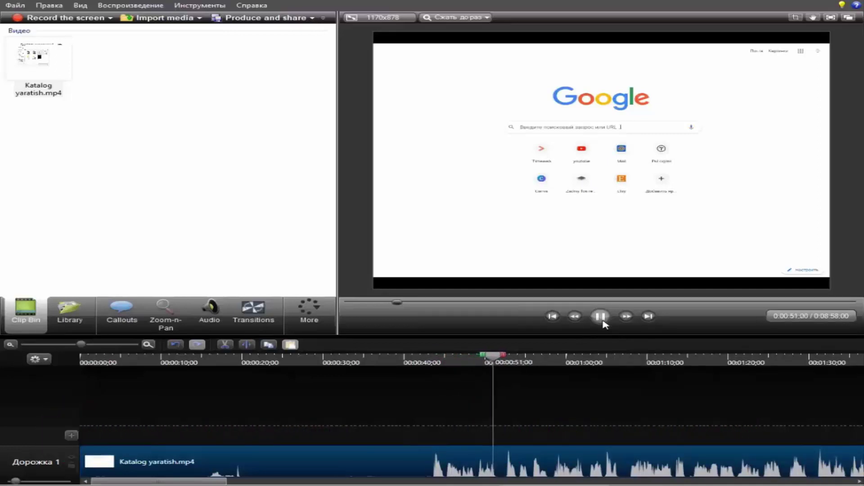
pyautogui.click(603, 321)
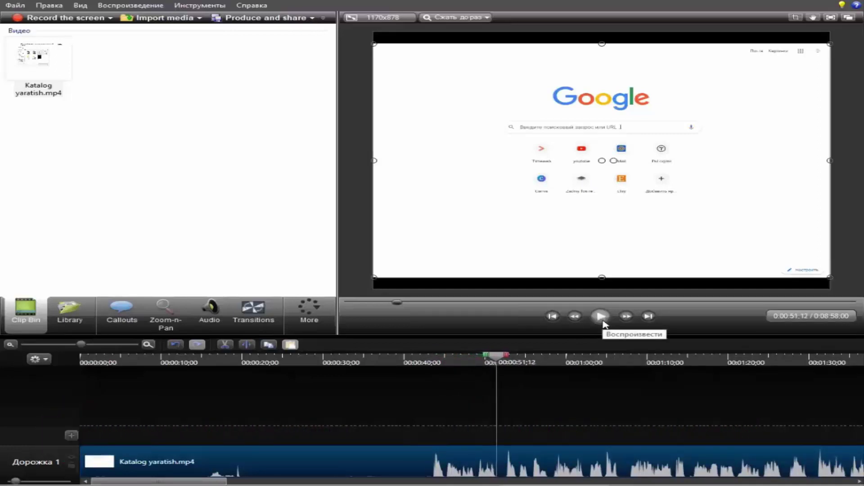
pyautogui.click(424, 362)
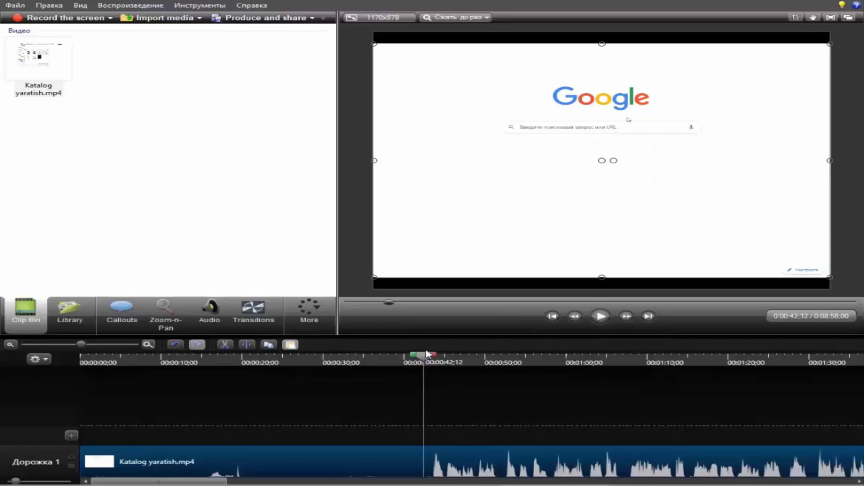
pyautogui.moveTo(428, 354); pyautogui.dragTo(444, 361)
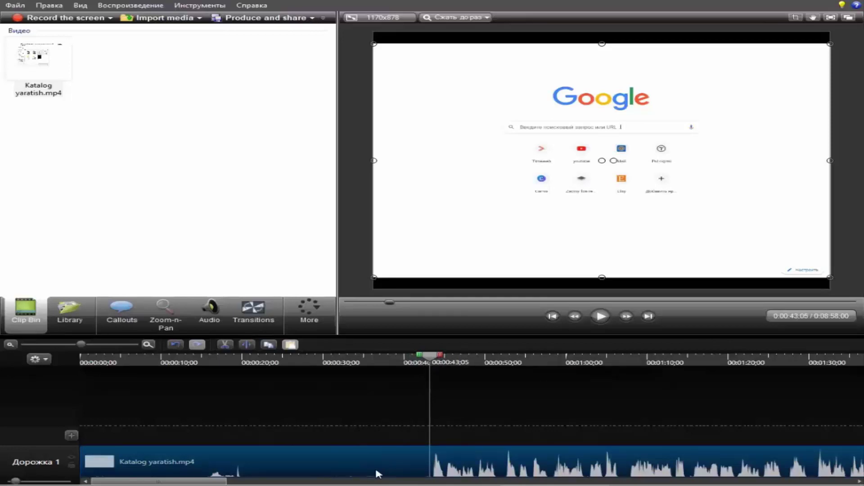
pyautogui.click(247, 346)
# Delete the clip segment before the 0:00:43;05 split from track 1.
pyautogui.click(350, 472)
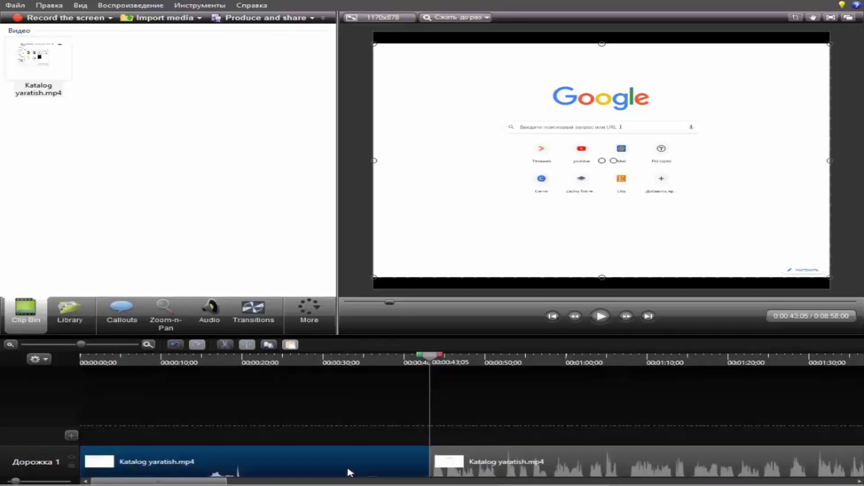
pyautogui.press('Delete')
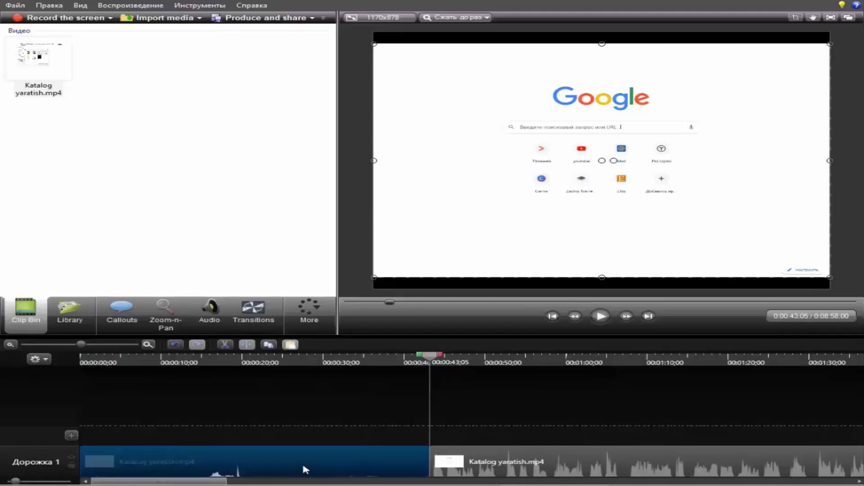
pyautogui.rightClick(303, 466)
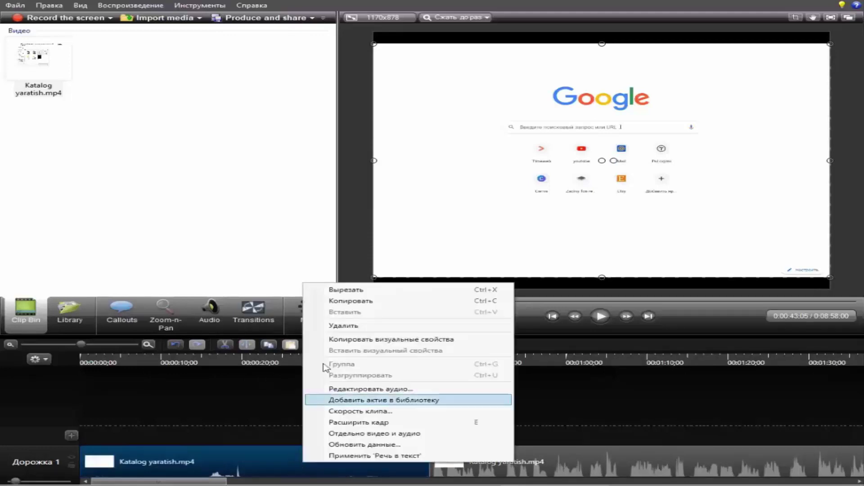
pyautogui.click(258, 455)
pyautogui.press('Delete')
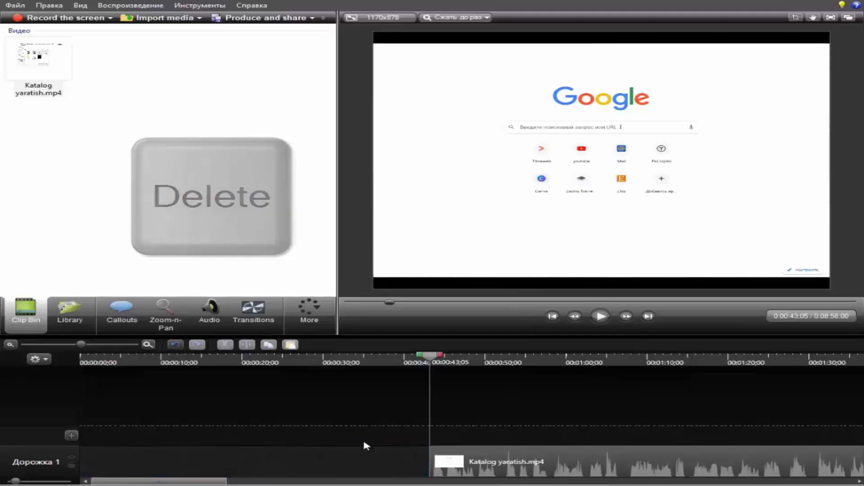
# Move the remaining clip to the start of track 1 and return the playhead to the beginning.
pyautogui.click(528, 462)
pyautogui.moveTo(528, 462); pyautogui.dragTo(177, 462)
pyautogui.moveTo(90, 363); pyautogui.dragTo(69, 364)
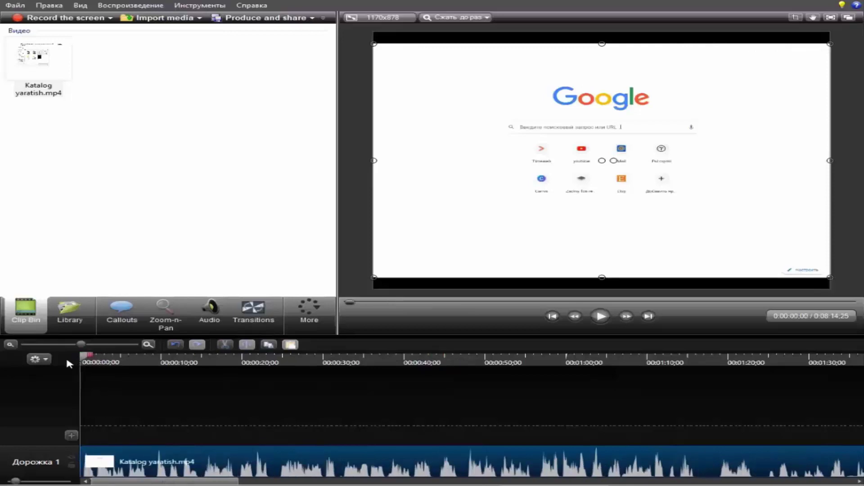
# Preview the trimmed clip and split it at 0:00:40;27.
pyautogui.click(601, 320)
pyautogui.click(412, 362)
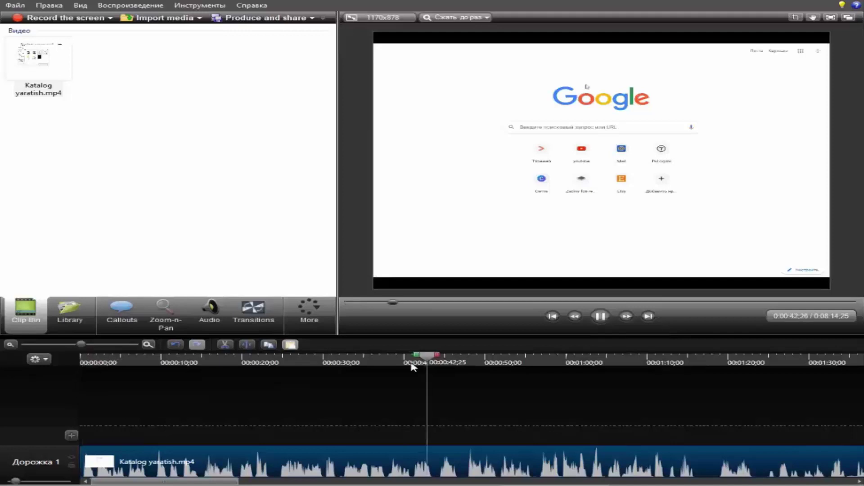
pyautogui.moveTo(412, 363); pyautogui.dragTo(414, 359)
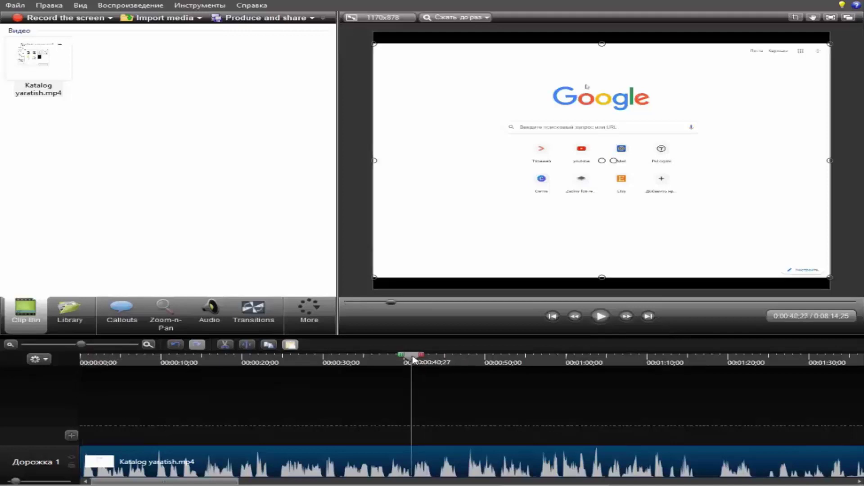
pyautogui.click(247, 345)
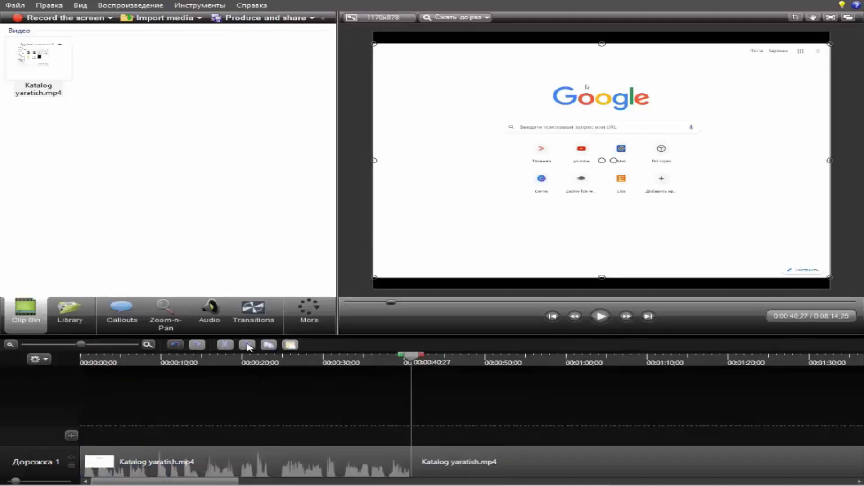
# Play past the cut to find the end of the unwanted part and split the second clip at 0:00:47;20.
pyautogui.click(600, 317)
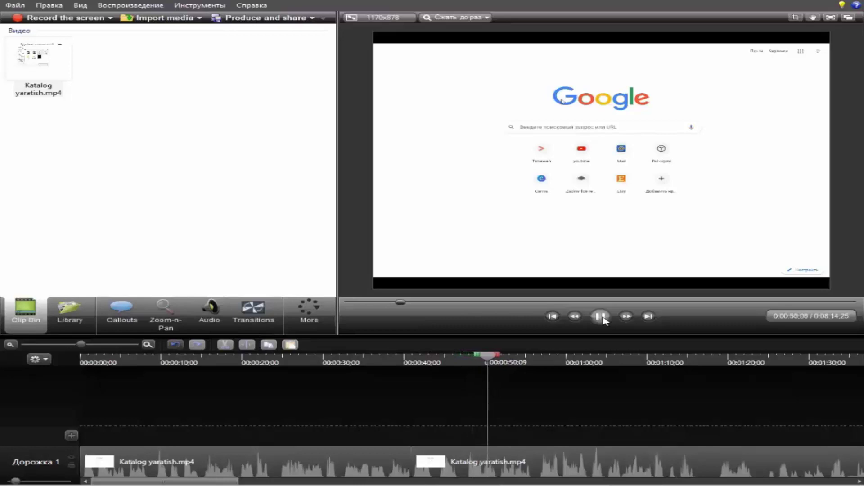
pyautogui.click(466, 362)
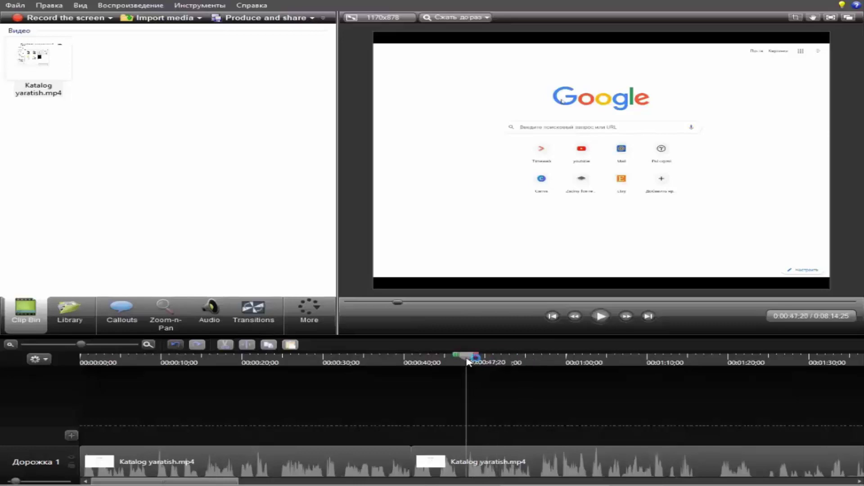
pyautogui.click(441, 453)
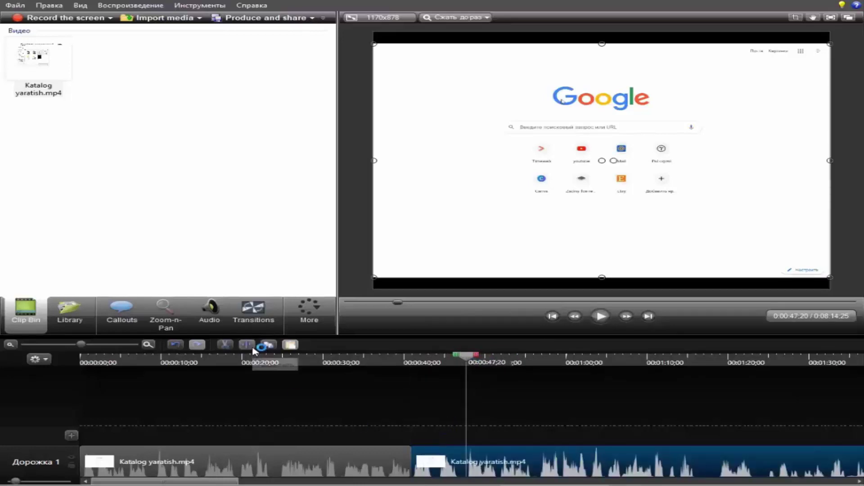
pyautogui.click(247, 344)
# Close the gap left by deleting the segment between the two cuts and play back the join from 0:00:40;20.
pyautogui.click(433, 460)
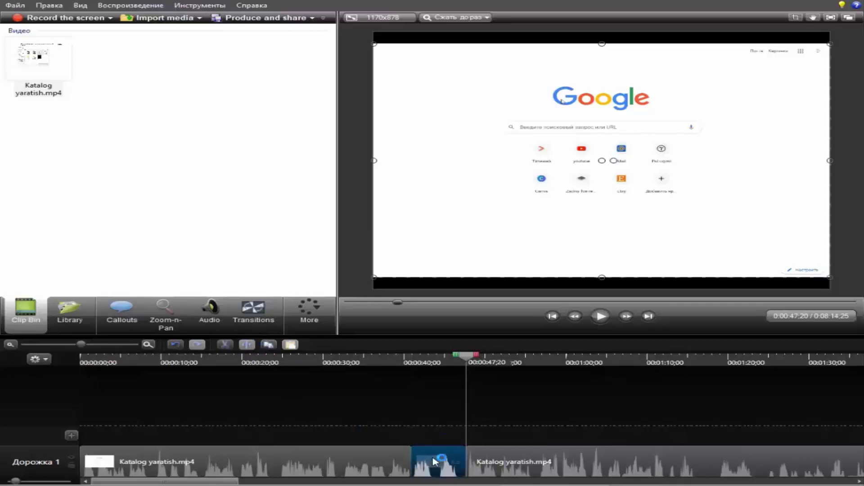
pyautogui.press('Delete')
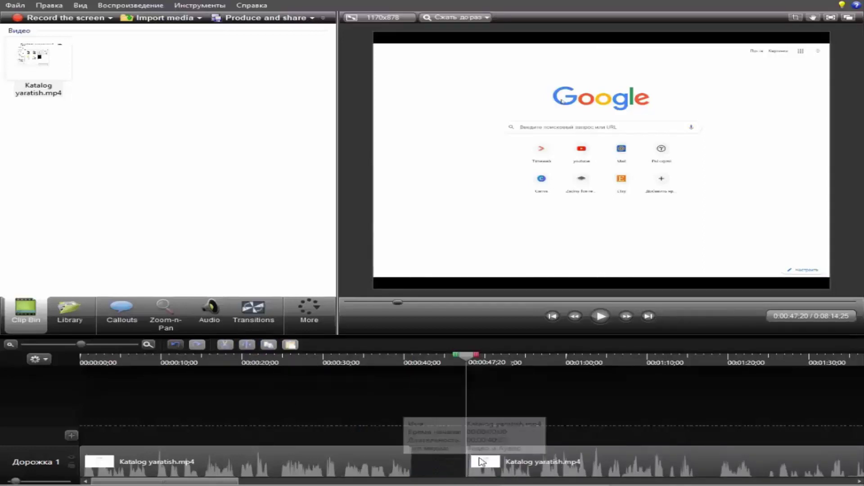
pyautogui.moveTo(484, 461); pyautogui.dragTo(444, 463)
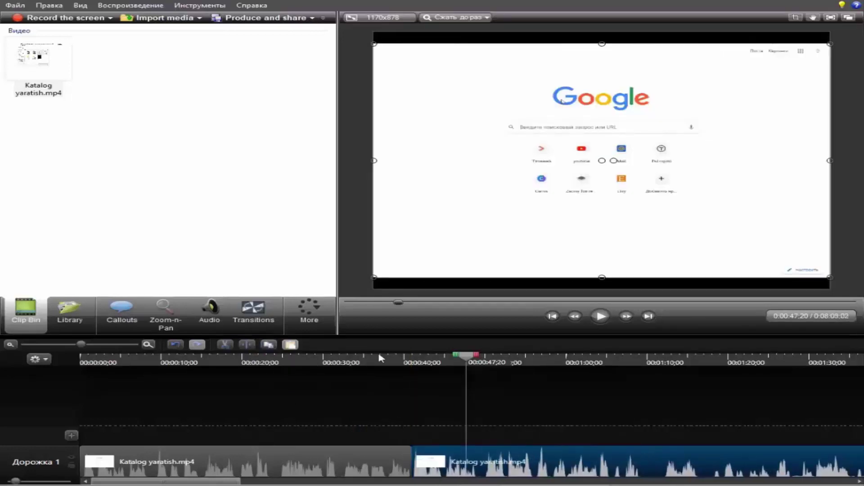
pyautogui.click(410, 362)
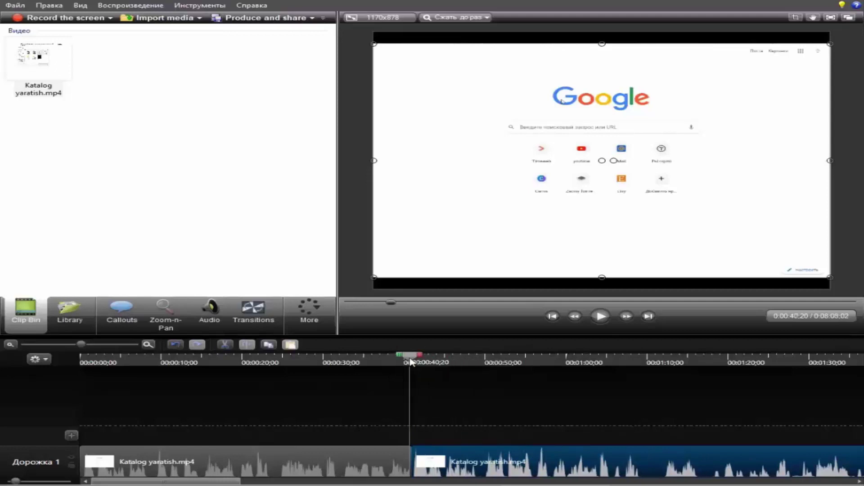
pyautogui.click(600, 317)
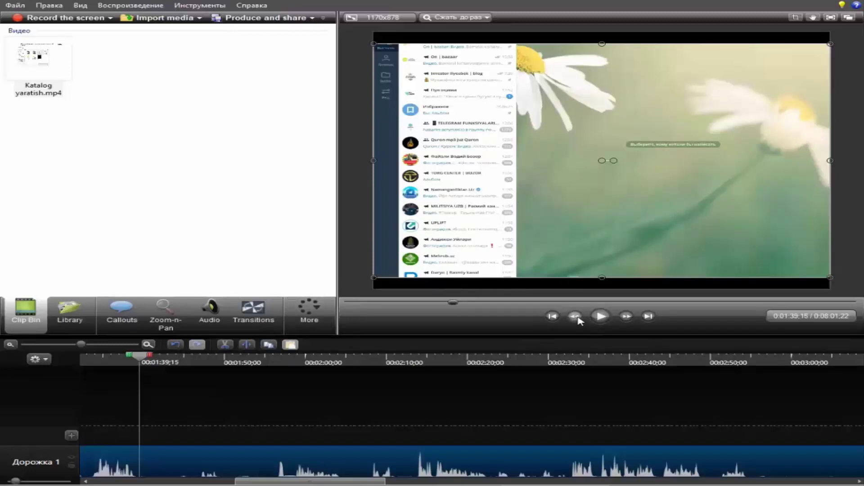
# Step the playhead frame by frame to 0:01:39;07, the last frame before the chat list appears.
pyautogui.click(578, 318)
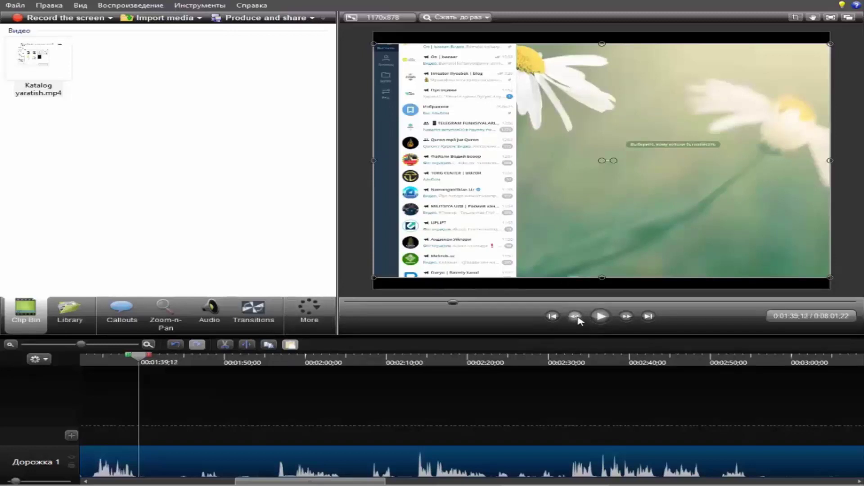
pyautogui.click(578, 318)
pyautogui.click(578, 318)
pyautogui.click(578, 318)
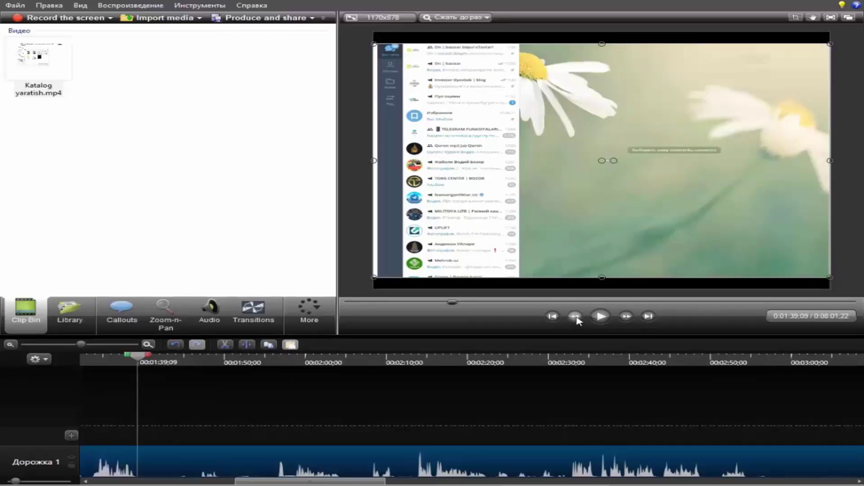
pyautogui.click(578, 318)
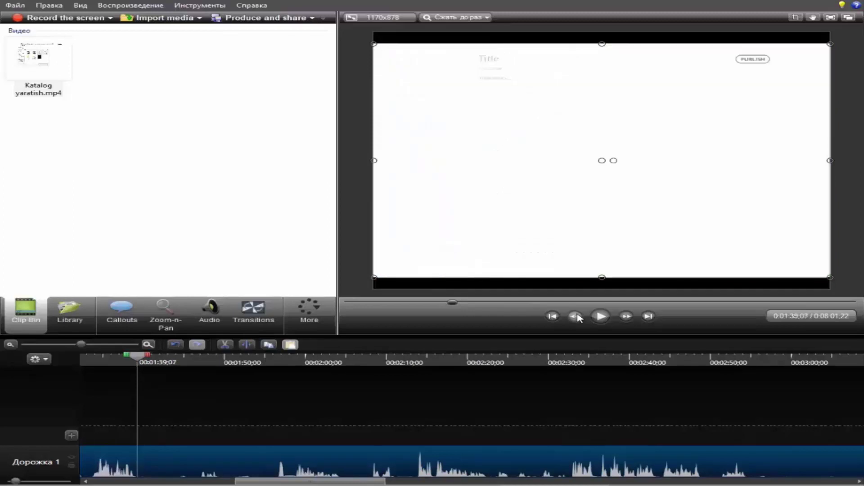
pyautogui.click(578, 317)
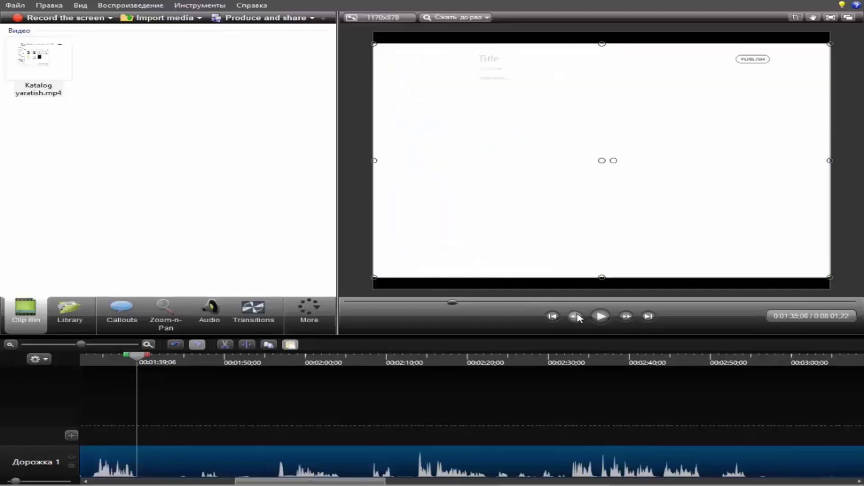
pyautogui.click(627, 318)
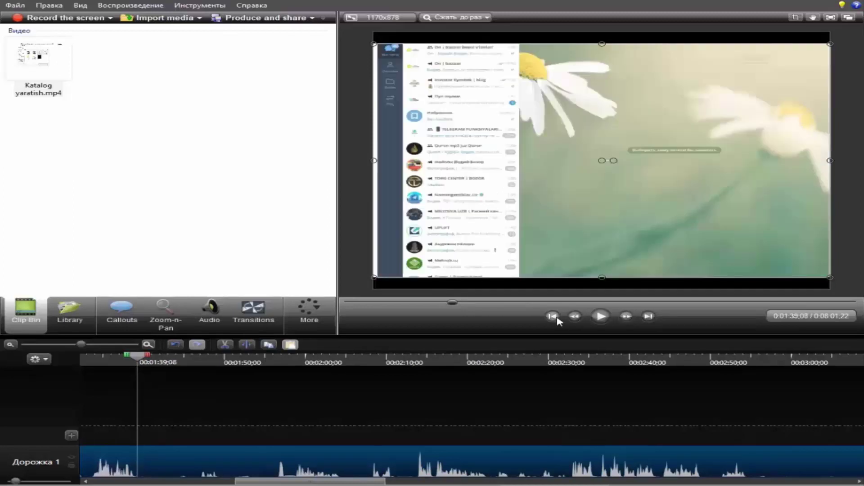
pyautogui.click(575, 318)
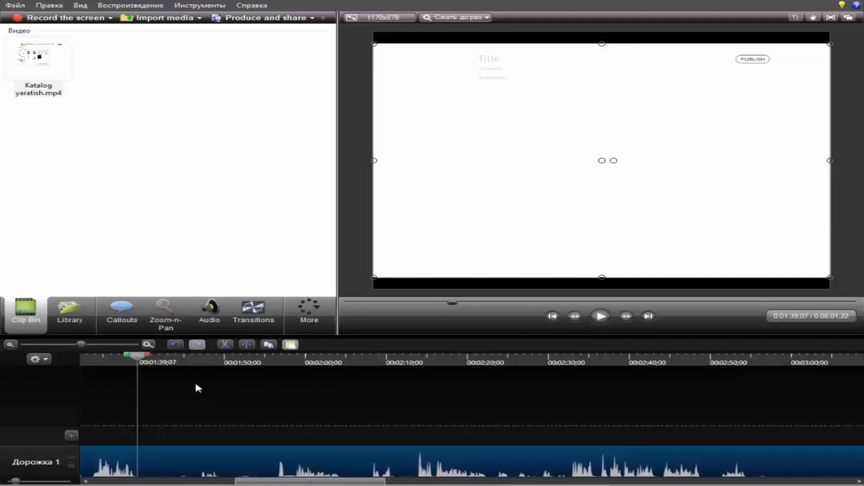
# Add a blur callout at 0:01:39;07 over the lower-left area of the video and play forward to 0:01:39;18.
pyautogui.click(124, 322)
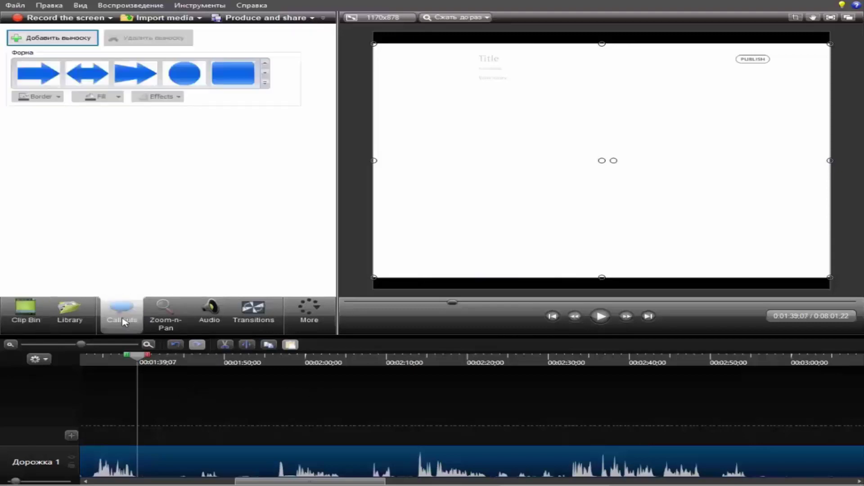
pyautogui.click(265, 83)
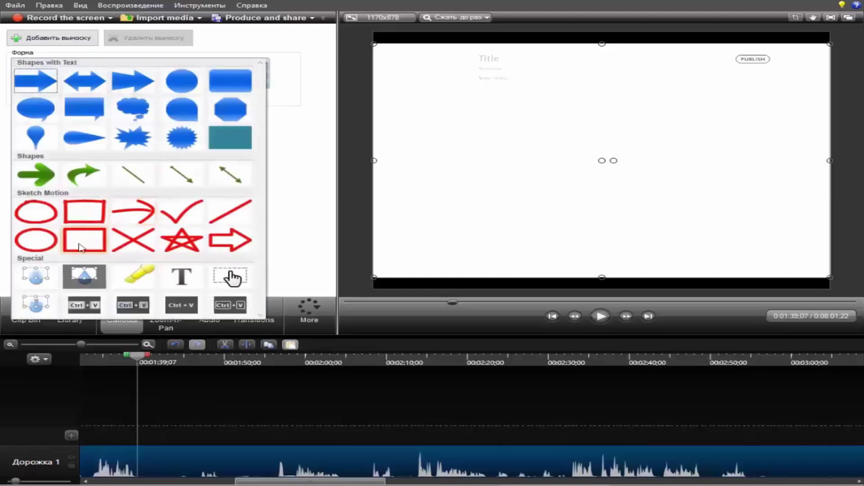
pyautogui.click(36, 277)
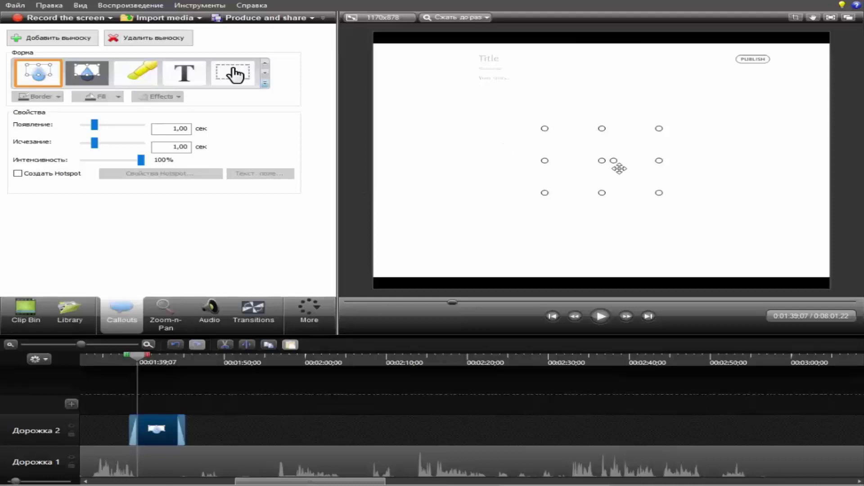
pyautogui.moveTo(619, 168); pyautogui.dragTo(466, 204)
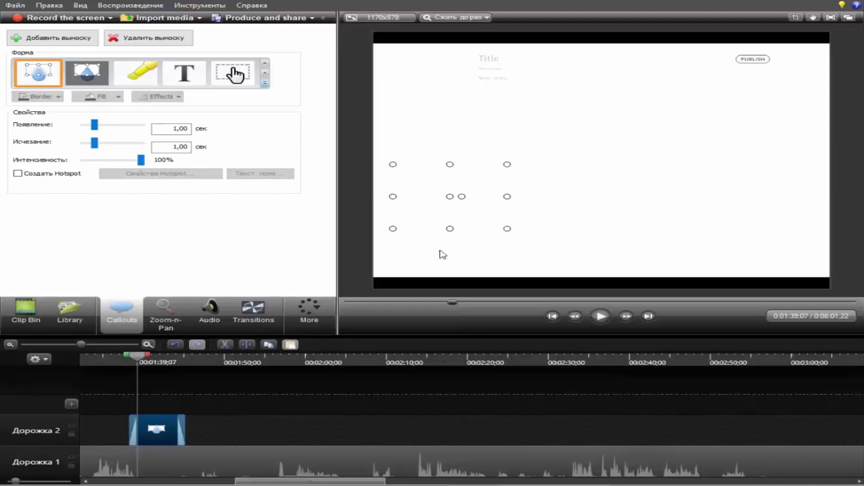
pyautogui.click(601, 317)
pyautogui.click(602, 317)
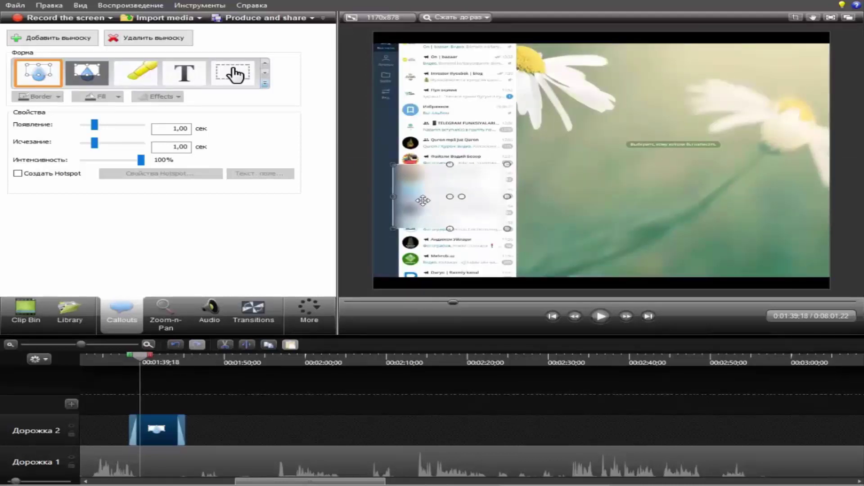
# Move the blur callout onto the chat list and enlarge it to cover the list's full width down to the video's lower edge.
pyautogui.moveTo(423, 198); pyautogui.dragTo(429, 134)
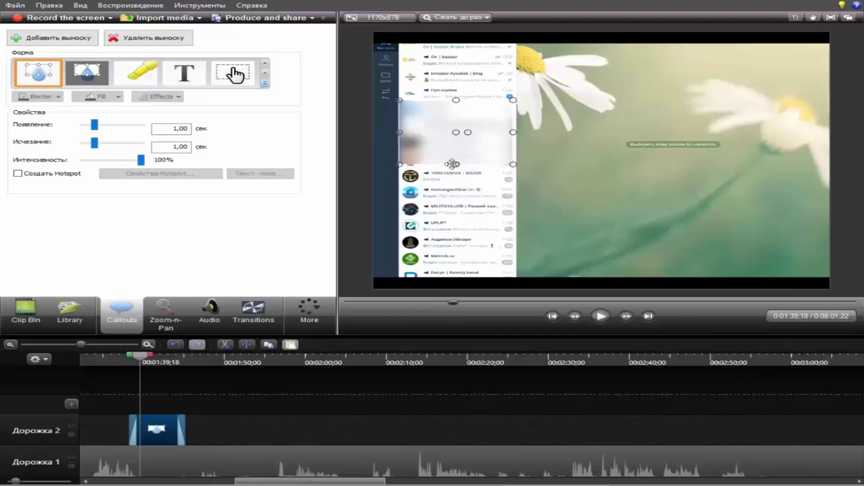
pyautogui.moveTo(455, 164); pyautogui.dragTo(458, 278)
pyautogui.moveTo(512, 188); pyautogui.dragTo(518, 189)
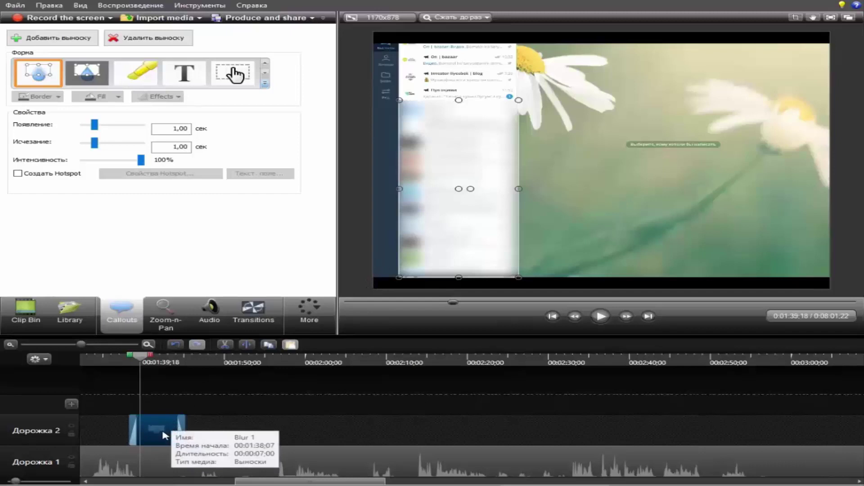
# Play back the blurred section from 0:01:37;18 to 0:01:46;04.
pyautogui.moveTo(140, 357); pyautogui.dragTo(124, 357)
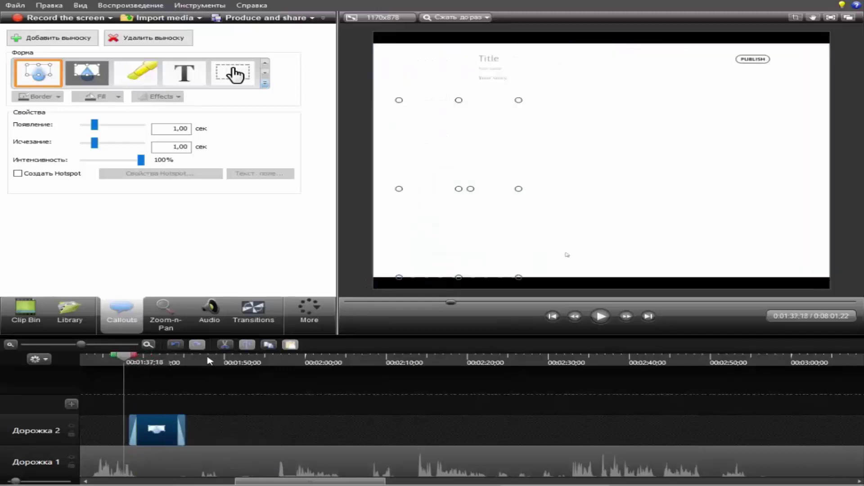
pyautogui.click(601, 316)
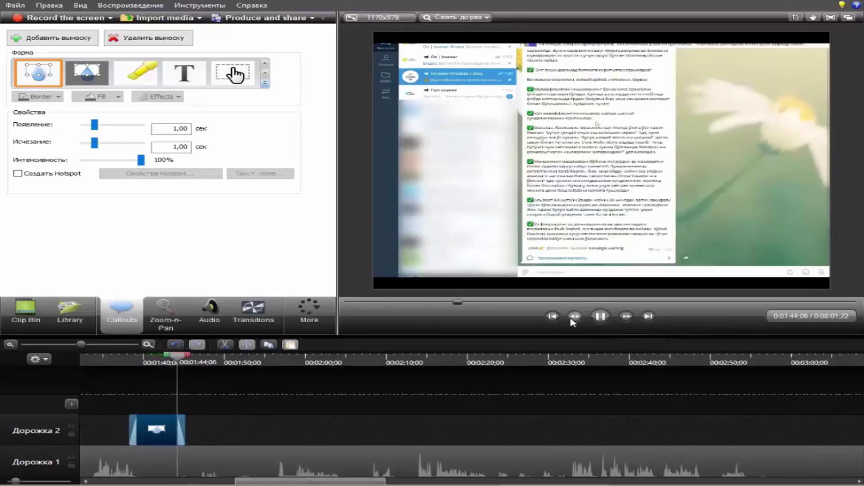
pyautogui.click(601, 317)
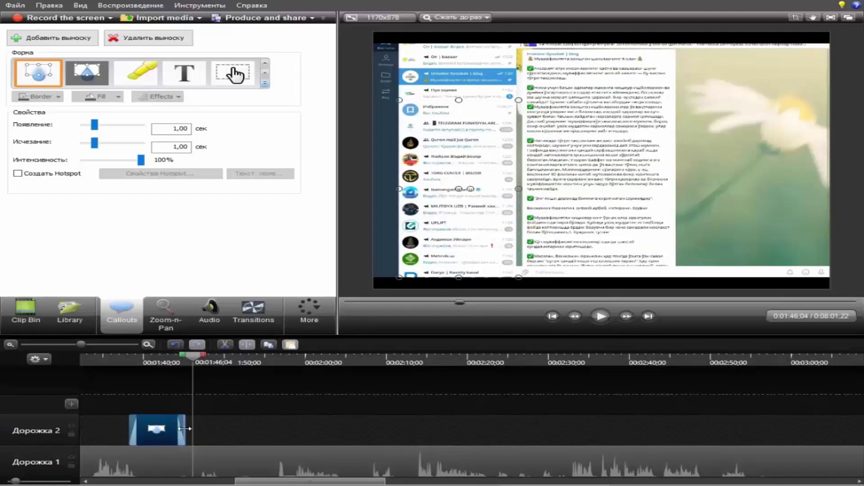
# Extend the blur callout on track 2 so it ends at 0:01:48;08, where the chat list leaves the video.
pyautogui.moveTo(184, 429); pyautogui.dragTo(304, 433)
pyautogui.click(601, 317)
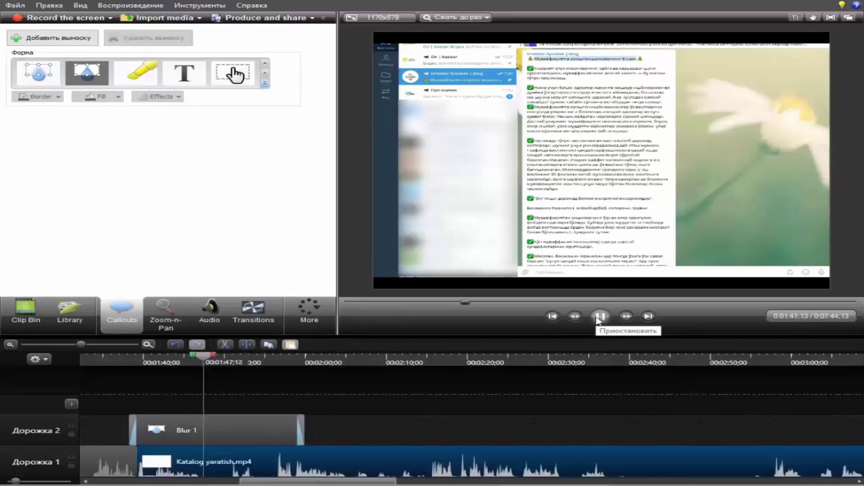
pyautogui.click(600, 317)
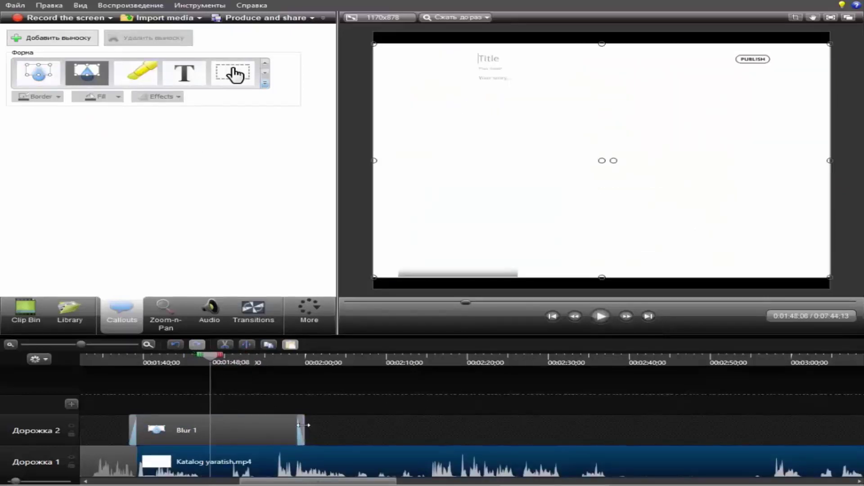
pyautogui.moveTo(303, 424); pyautogui.dragTo(212, 421)
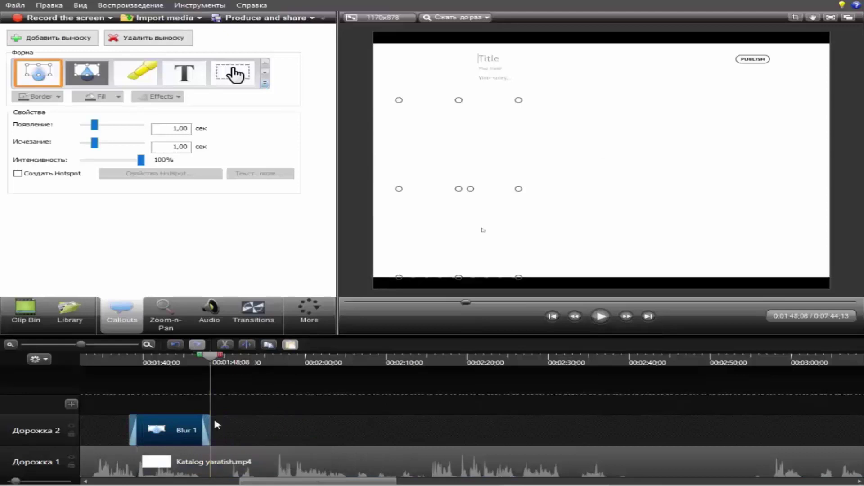
# Play back the end of the blur and advance the playhead to 0:02:02;25.
pyautogui.click(202, 363)
pyautogui.click(601, 317)
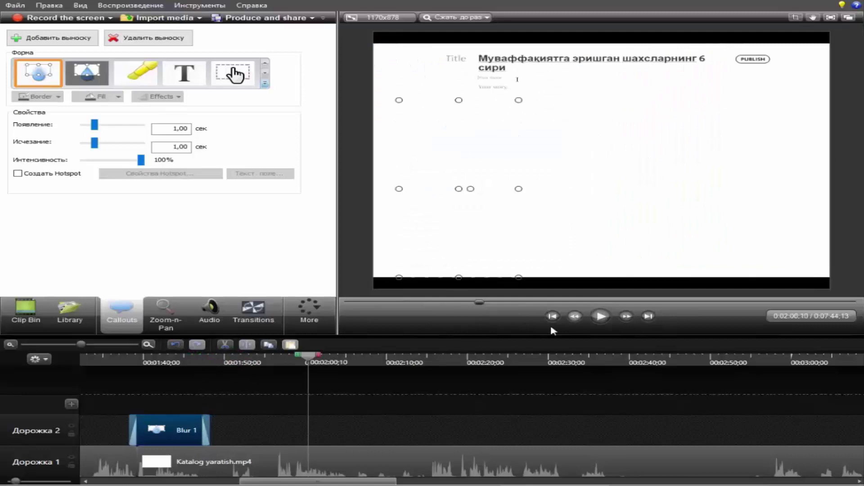
pyautogui.click(600, 317)
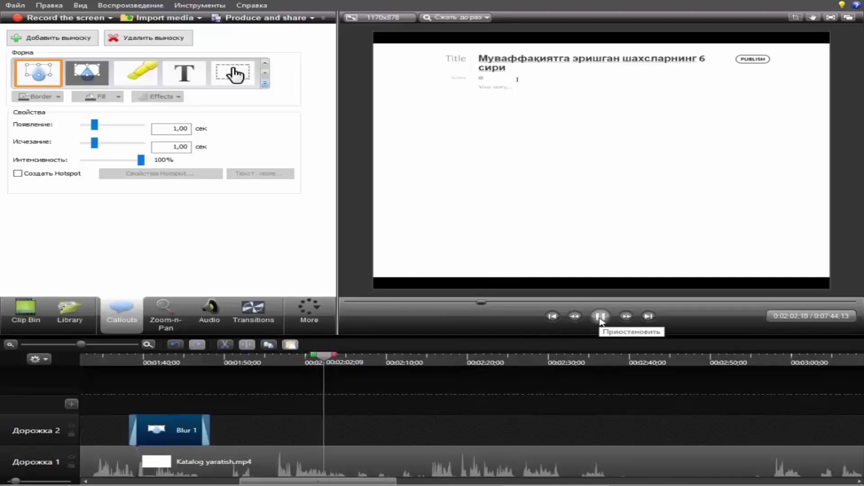
pyautogui.click(600, 317)
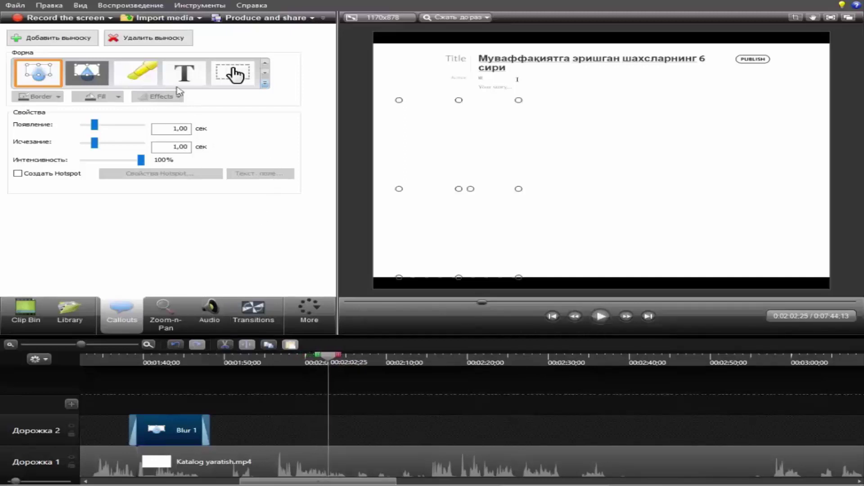
# Change the selected callout to black text reading "Ssilkasi" and add it as a callout at 0:02:02;25.
pyautogui.click(187, 77)
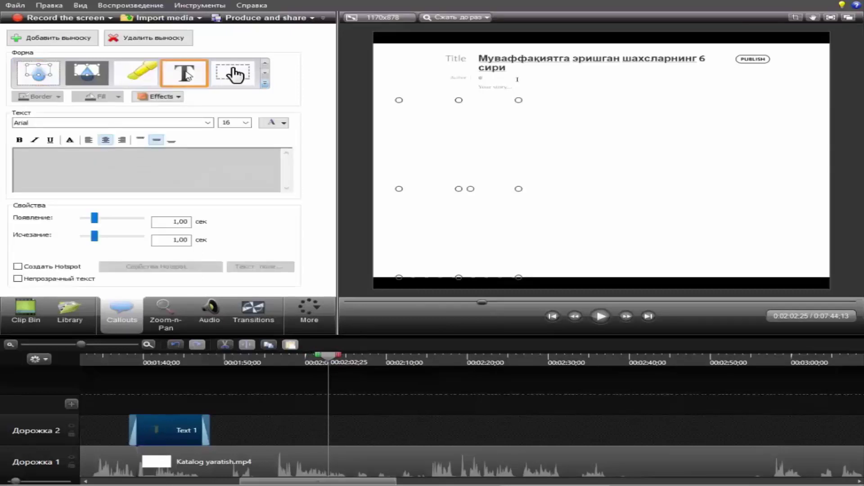
pyautogui.click(96, 169)
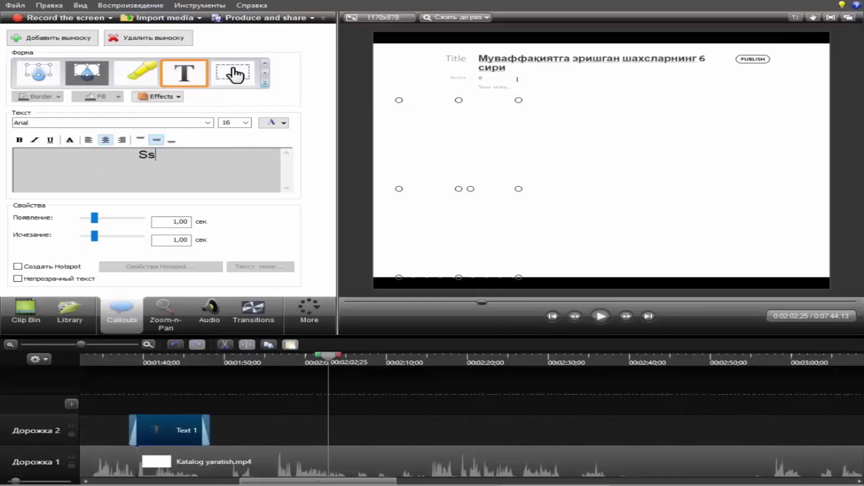
pyautogui.write('Ssilkasi')
pyautogui.moveTo(193, 160); pyautogui.dragTo(105, 156)
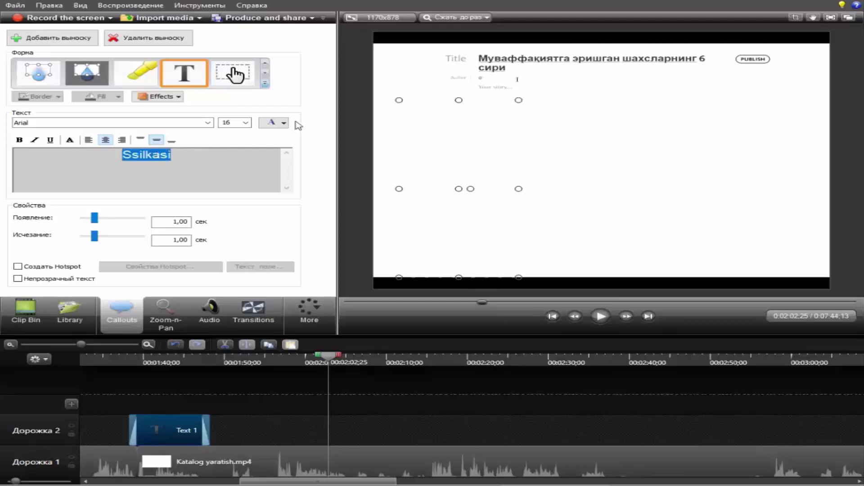
pyautogui.click(284, 123)
pyautogui.click(276, 145)
pyautogui.click(486, 153)
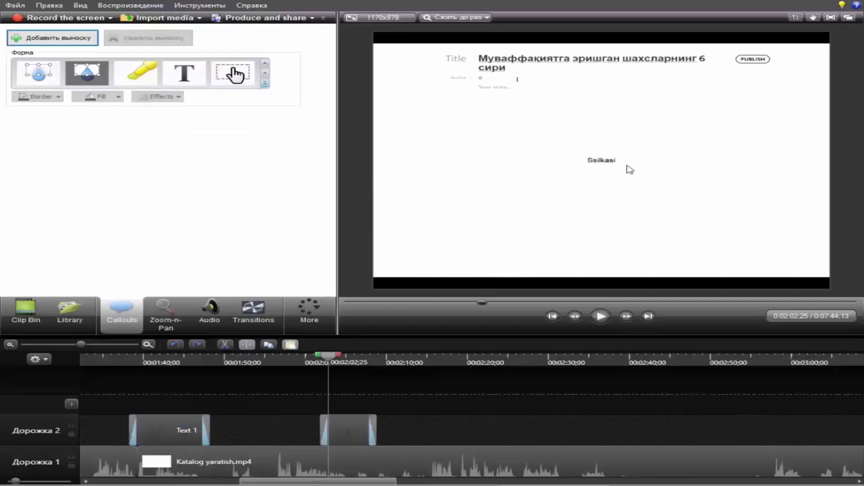
# Set the "Ssilkasi" callout text to size 26 and bold, and move it up and left, closer beneath the title.
pyautogui.click(617, 163)
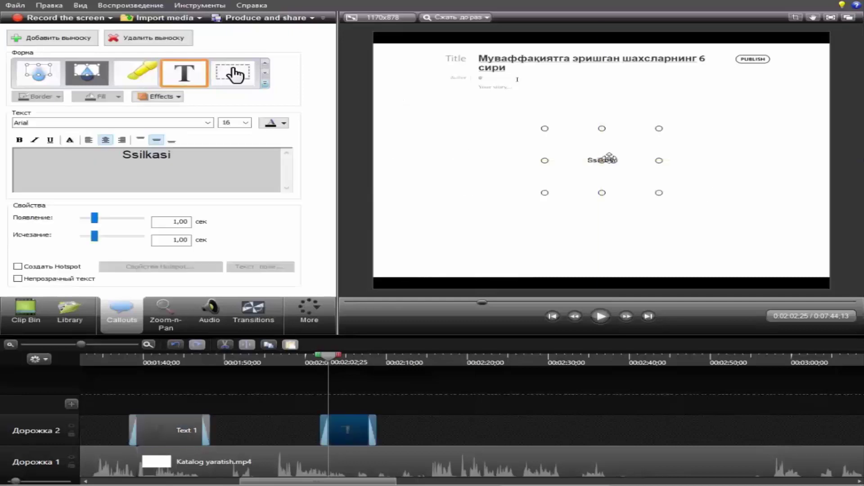
pyautogui.moveTo(189, 154); pyautogui.dragTo(120, 157)
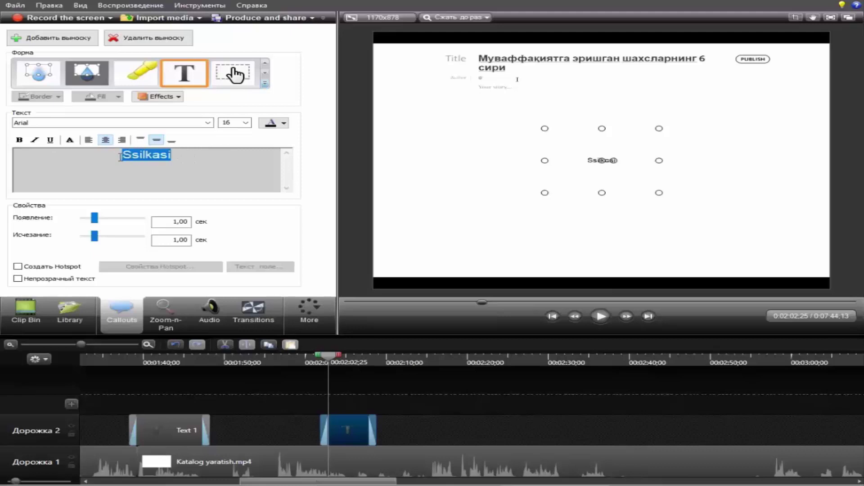
pyautogui.click(245, 123)
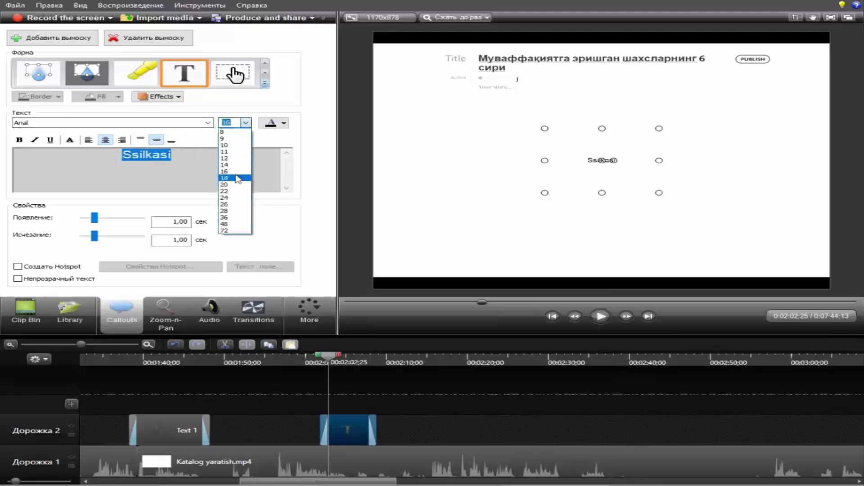
pyautogui.click(234, 191)
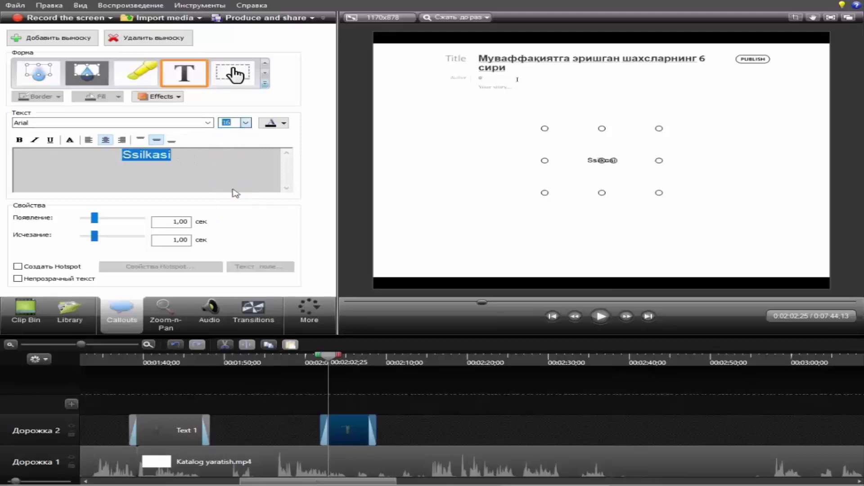
pyautogui.click(246, 123)
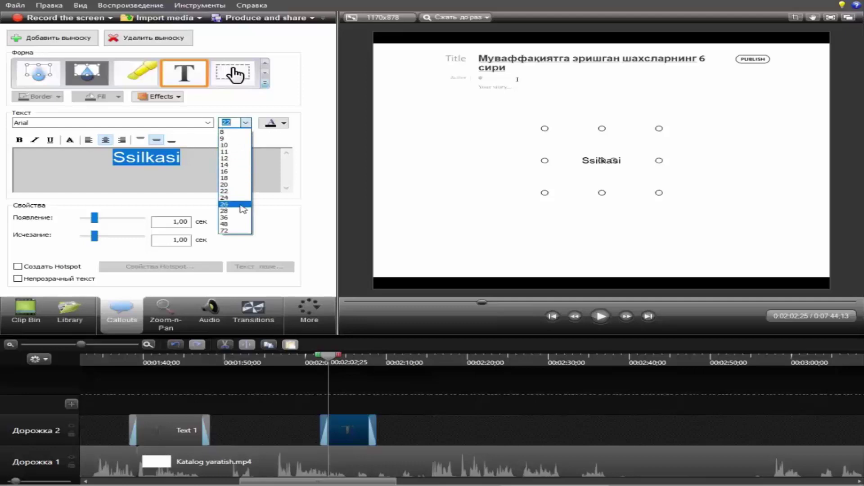
pyautogui.click(243, 205)
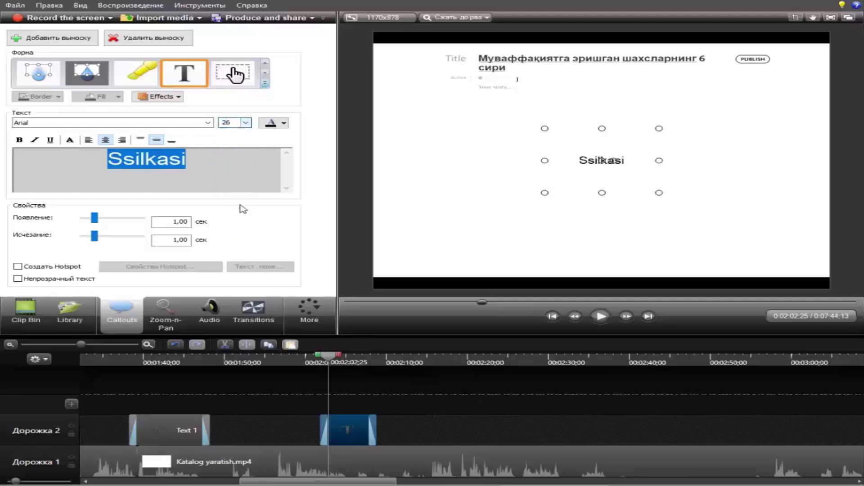
pyautogui.click(19, 140)
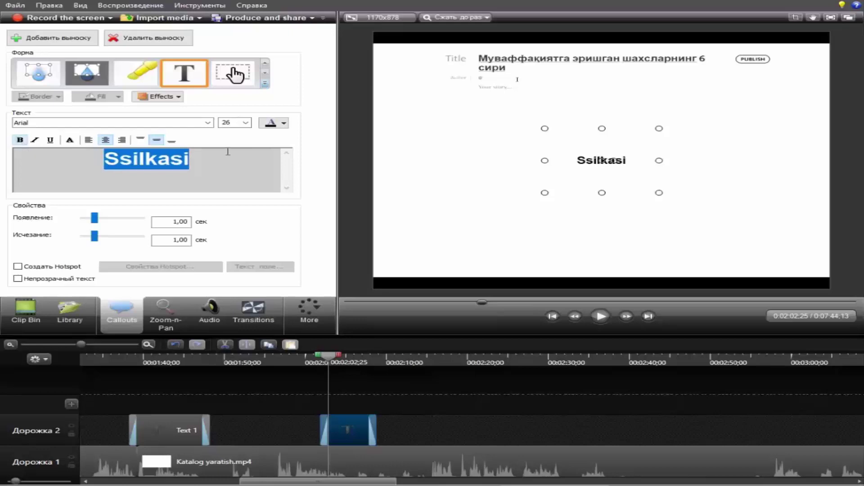
pyautogui.click(491, 189)
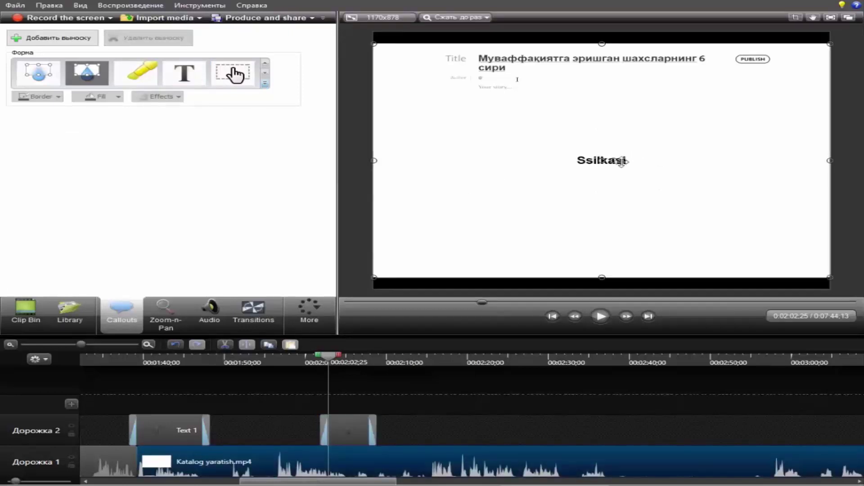
pyautogui.moveTo(621, 162); pyautogui.dragTo(549, 138)
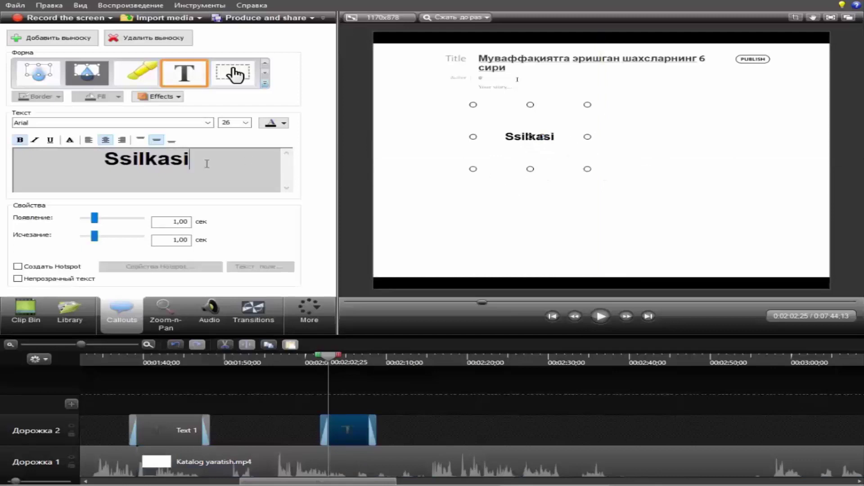
pyautogui.click(485, 205)
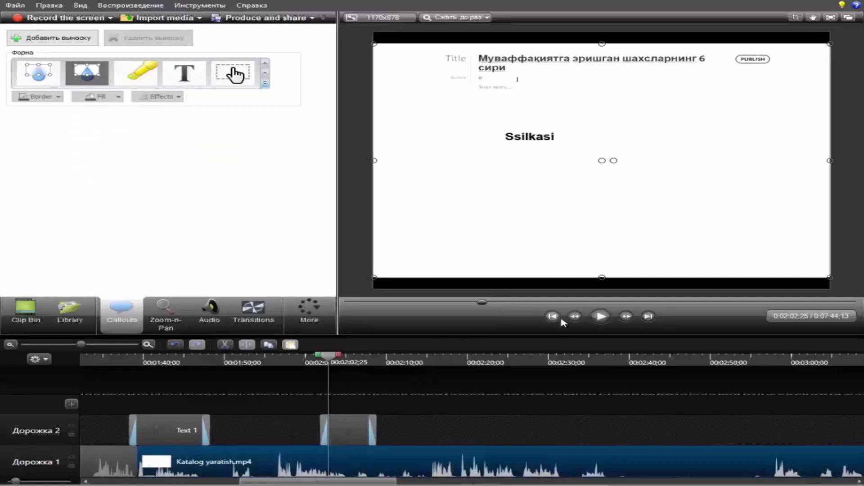
# Play on from the text callout to find the start of the unwanted file dialog part and split the clip at 0:02:37;10.
pyautogui.click(311, 360)
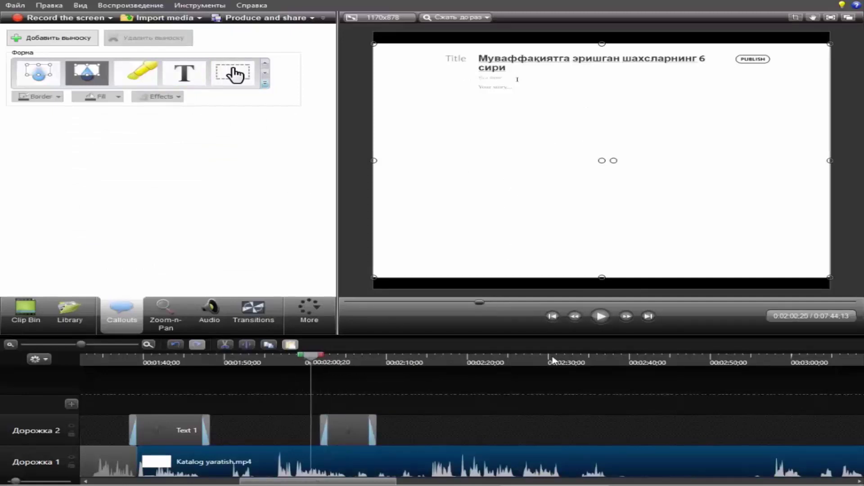
pyautogui.click(598, 317)
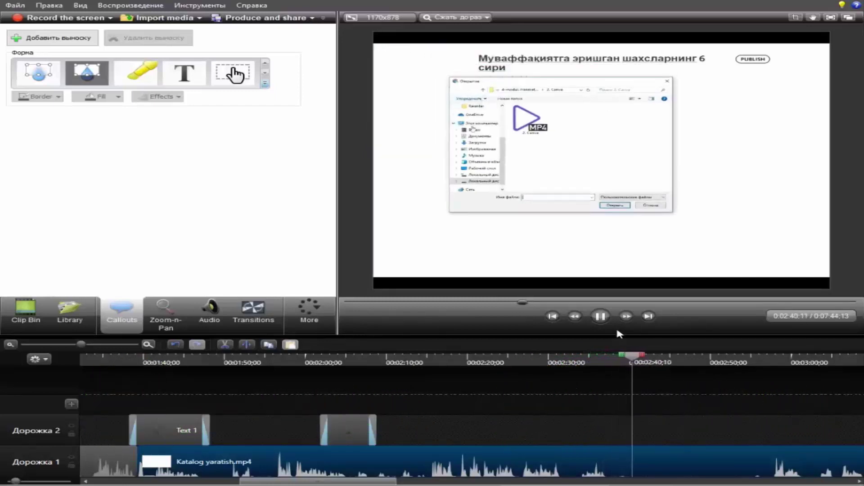
pyautogui.click(628, 362)
pyautogui.moveTo(628, 362); pyautogui.dragTo(610, 362)
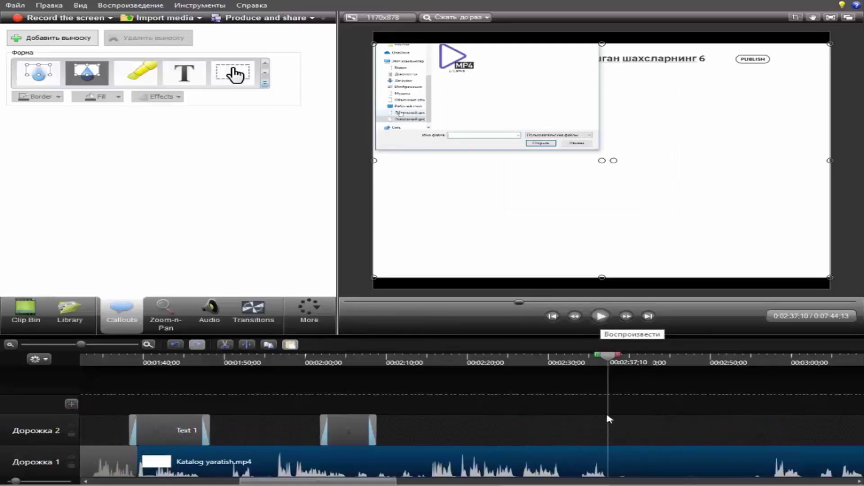
pyautogui.click(247, 345)
# Play to the end of the unwanted part and split the last clip at 0:02:57;14.
pyautogui.click(601, 315)
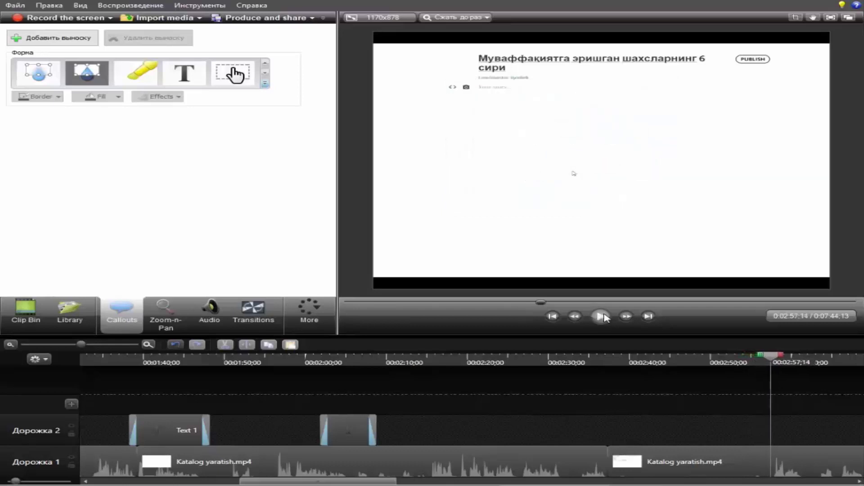
pyautogui.click(629, 461)
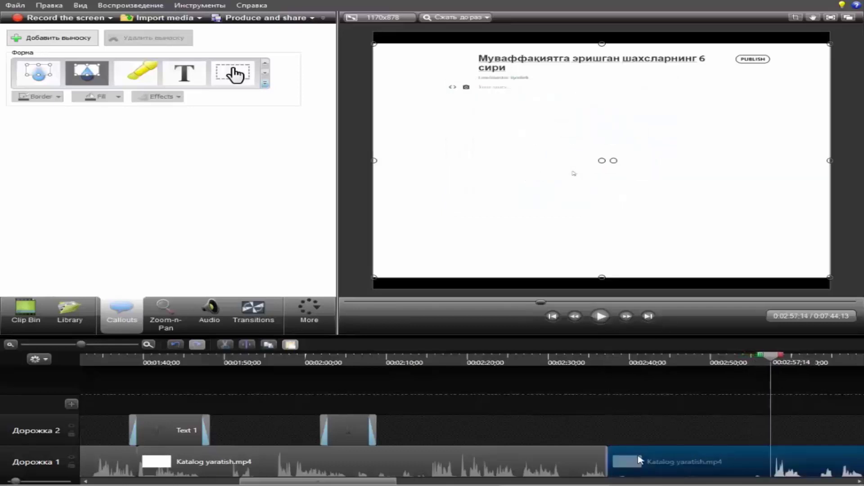
pyautogui.click(248, 347)
# Delete the segment between 0:02:37;10 and 0:02:57;14 and move the following clip back to close the gap.
pyautogui.click(675, 465)
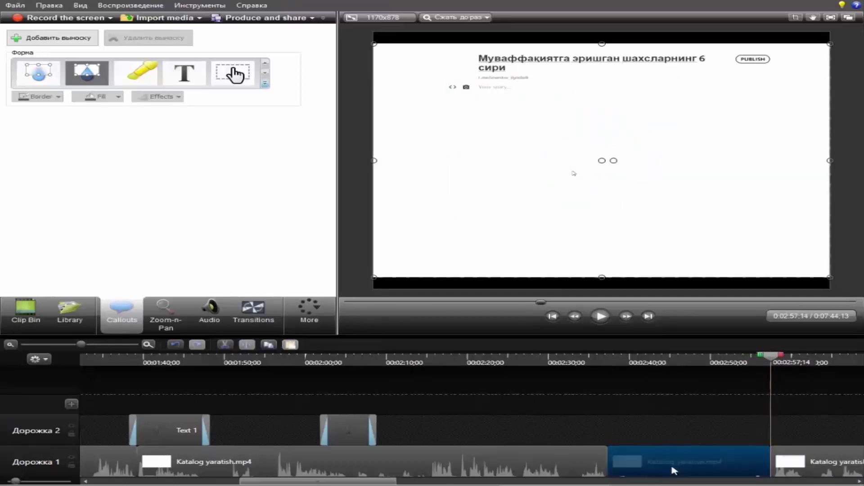
pyautogui.press('Delete')
pyautogui.moveTo(795, 459); pyautogui.dragTo(631, 459)
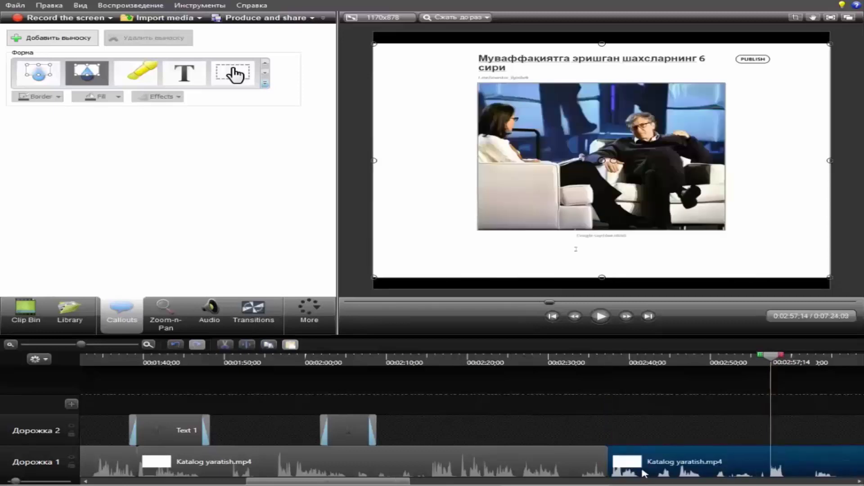
# Play the join and the following part until the chat list appears, then set the playhead back to 0:03:02;13.
pyautogui.click(601, 364)
pyautogui.click(600, 320)
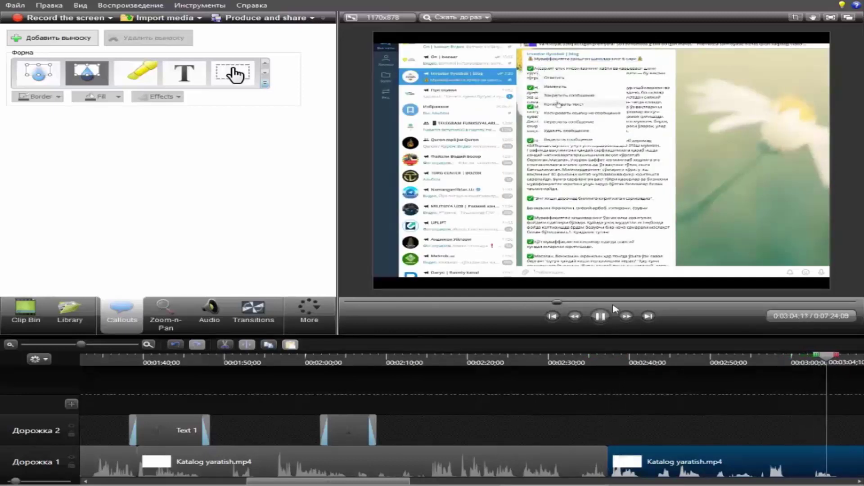
pyautogui.click(606, 319)
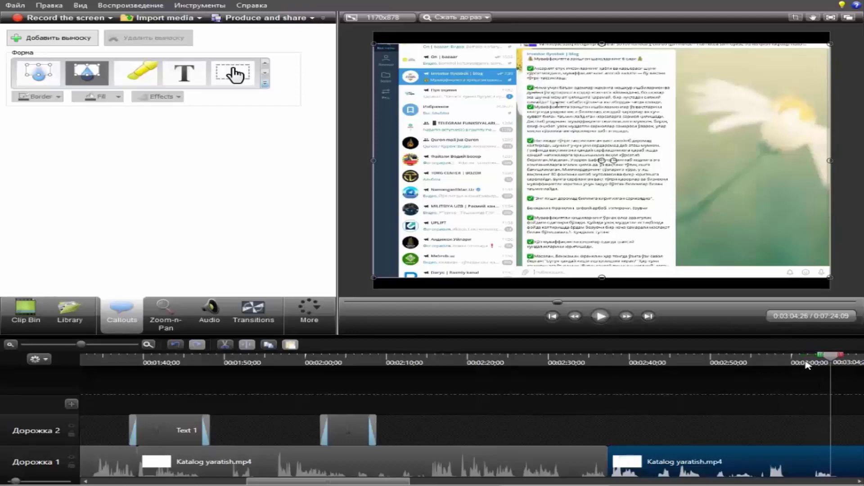
pyautogui.moveTo(825, 355); pyautogui.dragTo(813, 366)
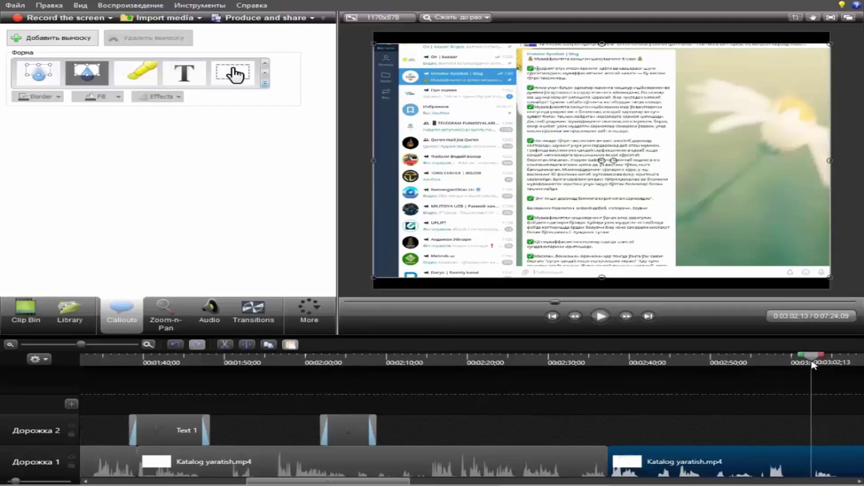
# Play from 0:03:00;20 to the chat list's first appearance, stop at 0:03:01;10 and add a blur callout.
pyautogui.click(799, 363)
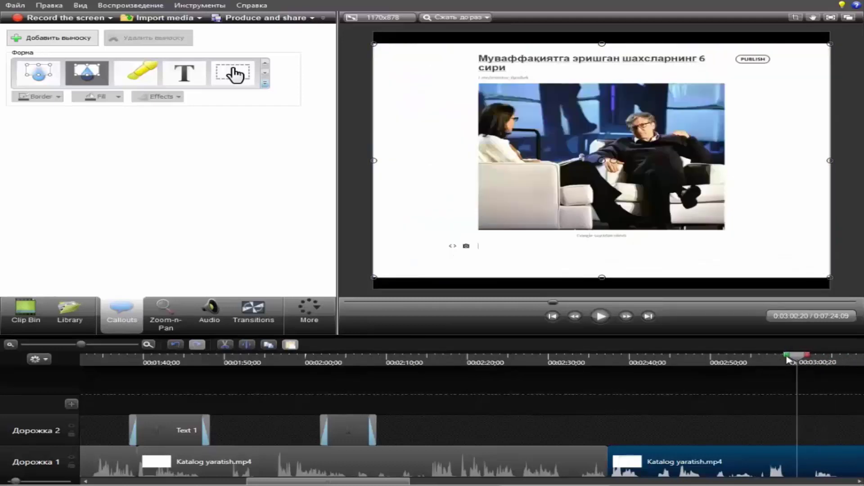
pyautogui.click(606, 319)
pyautogui.click(601, 317)
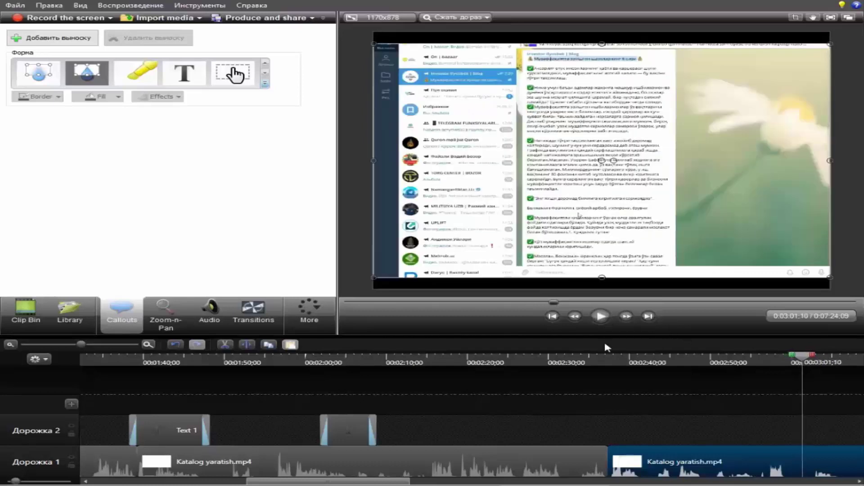
pyautogui.click(41, 76)
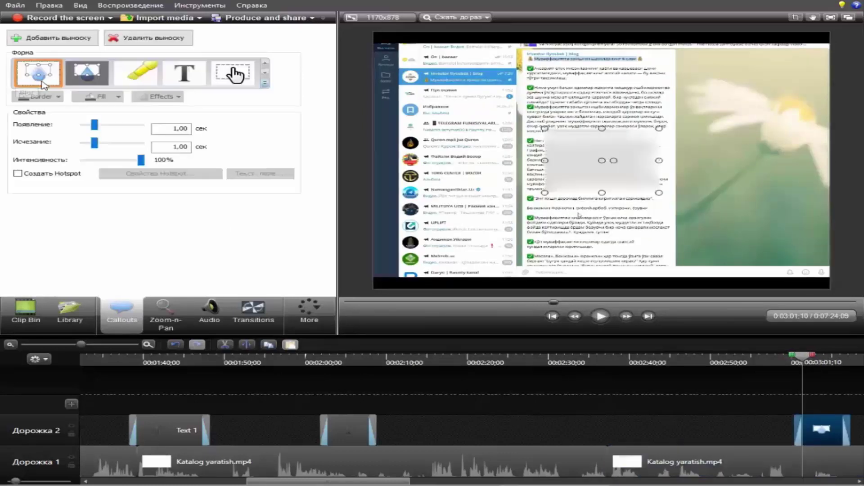
# Move the blur callout over the chat list and stretch it to the bottom of the frame and the list's full width.
pyautogui.moveTo(594, 158); pyautogui.dragTo(500, 140)
pyautogui.click(425, 110)
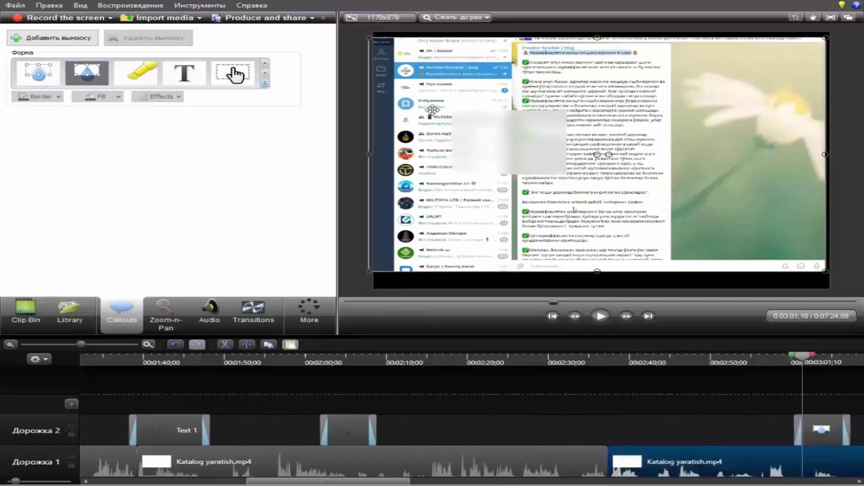
pyautogui.moveTo(426, 110); pyautogui.dragTo(431, 114)
pyautogui.moveTo(524, 123); pyautogui.dragTo(469, 131)
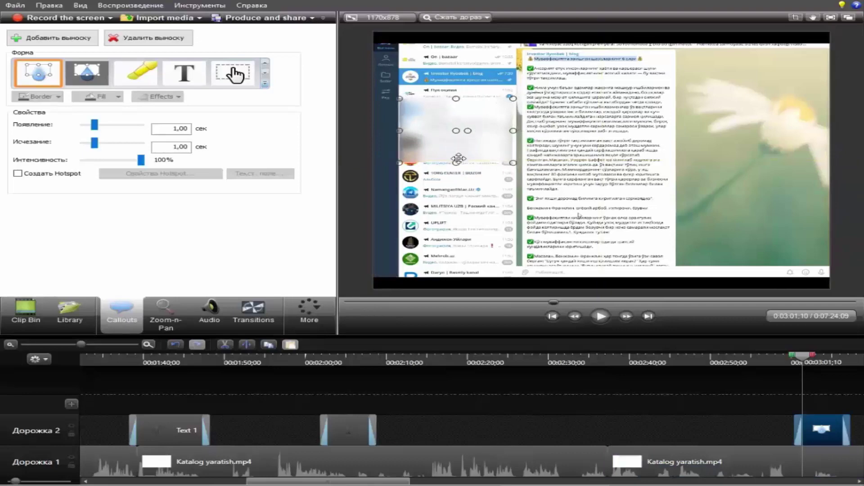
pyautogui.moveTo(456, 161); pyautogui.dragTo(459, 277)
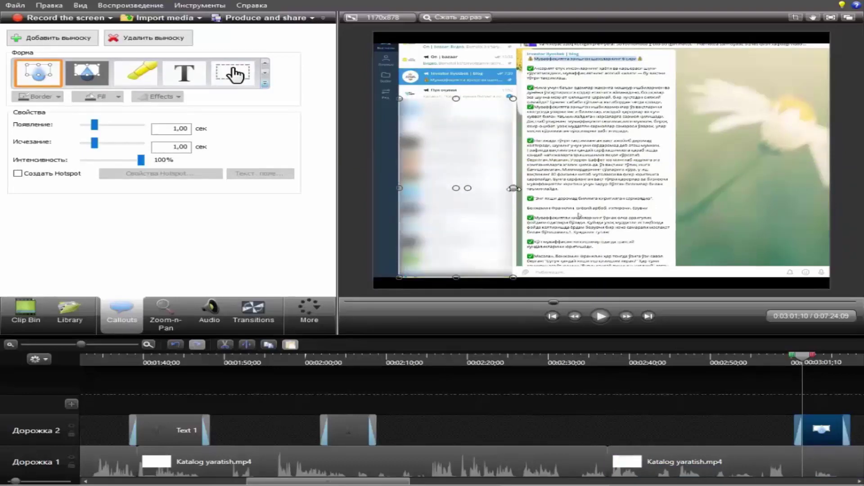
pyautogui.moveTo(513, 189); pyautogui.dragTo(518, 189)
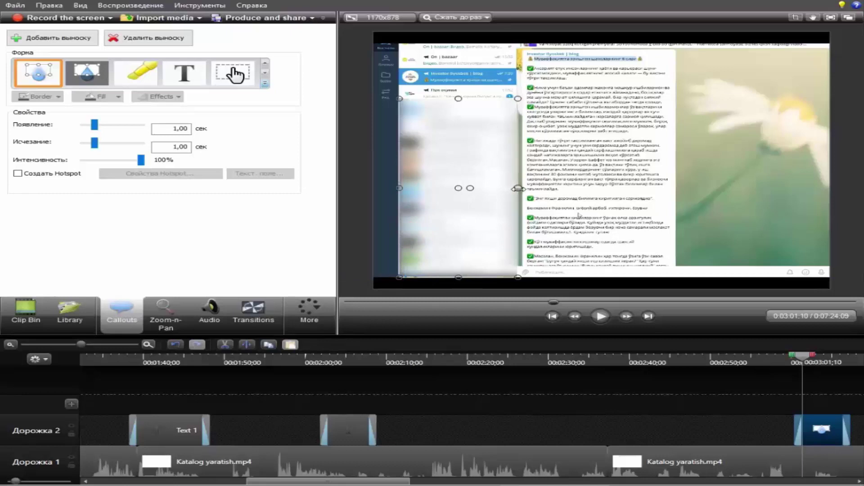
# Play through the blurred part and shorten the blur callout so it ends where the chat list disappears.
pyautogui.click(601, 317)
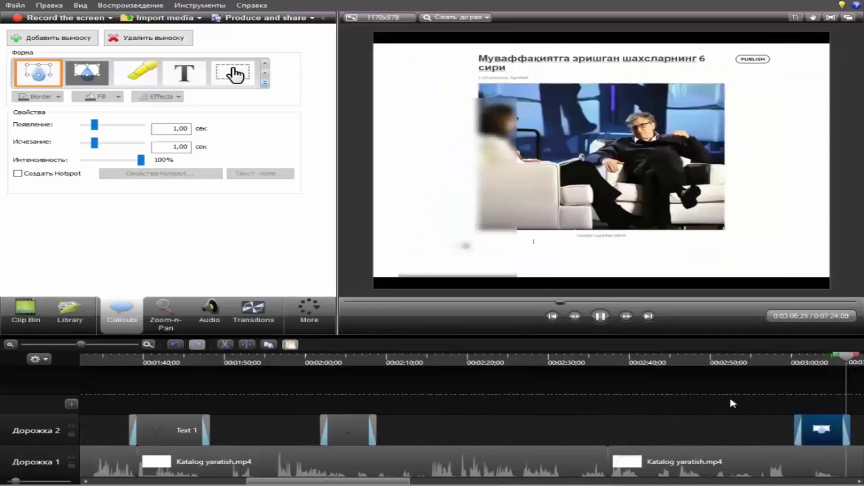
pyautogui.press('space')
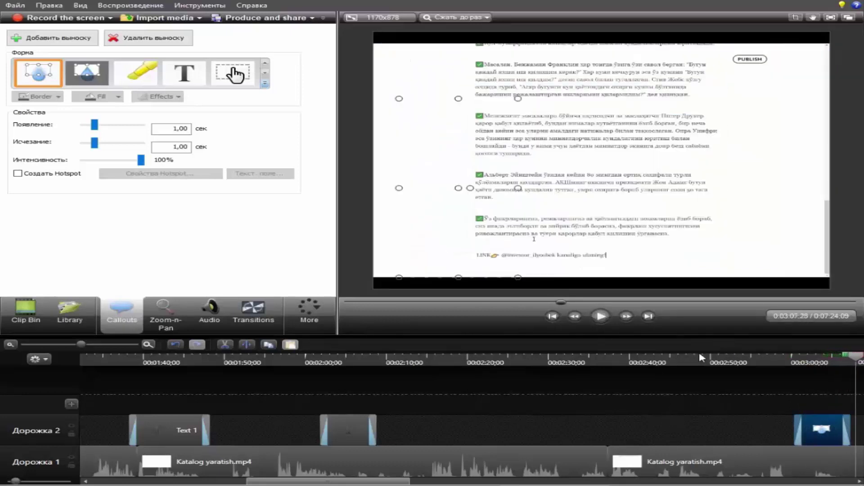
pyautogui.click(827, 363)
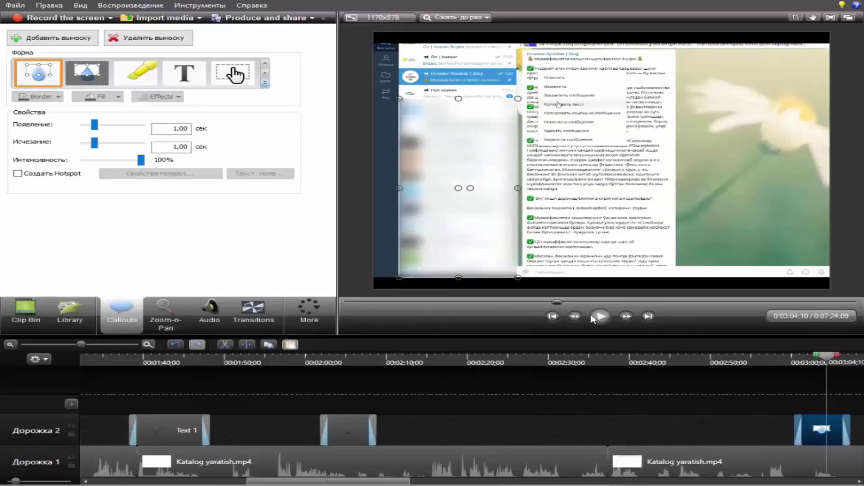
pyautogui.click(599, 317)
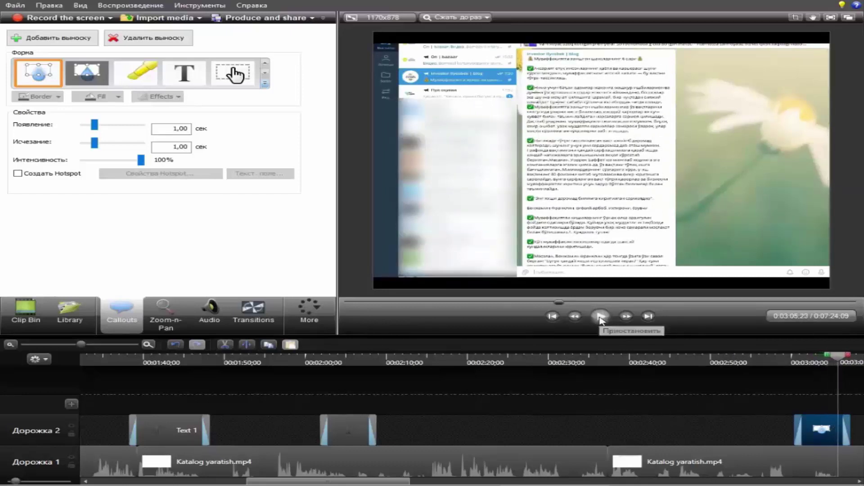
pyautogui.click(600, 317)
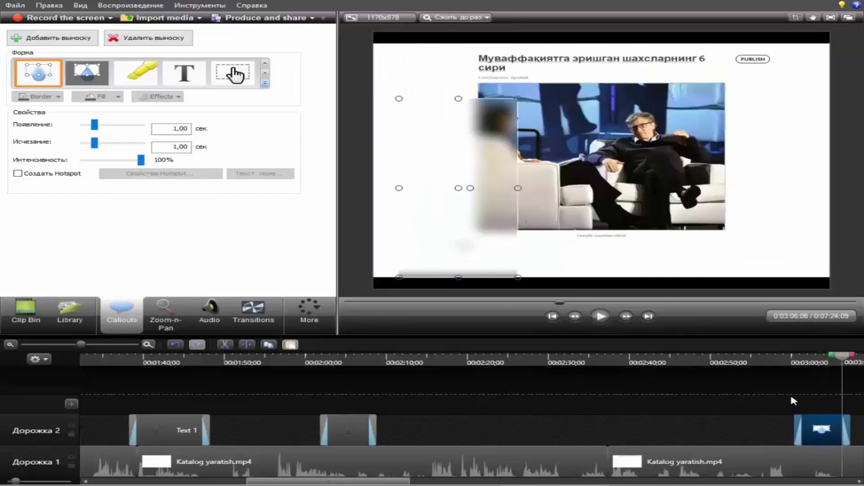
pyautogui.moveTo(848, 427); pyautogui.dragTo(838, 425)
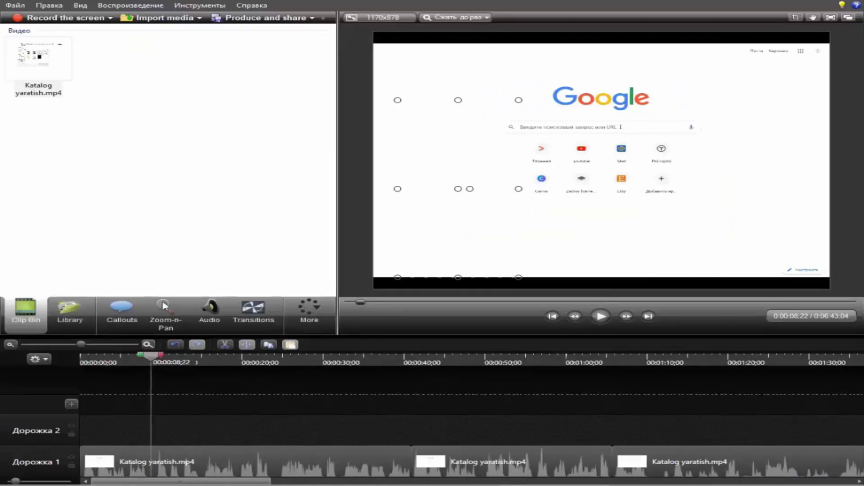
pyautogui.click(71, 312)
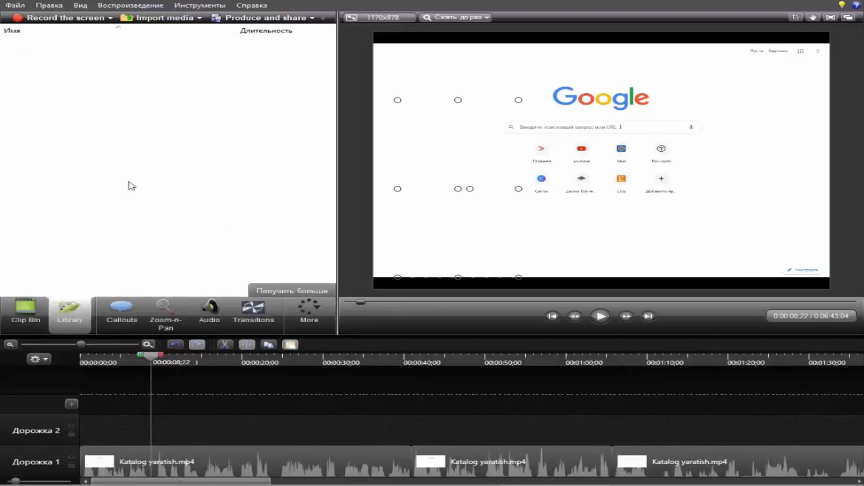
pyautogui.click(121, 312)
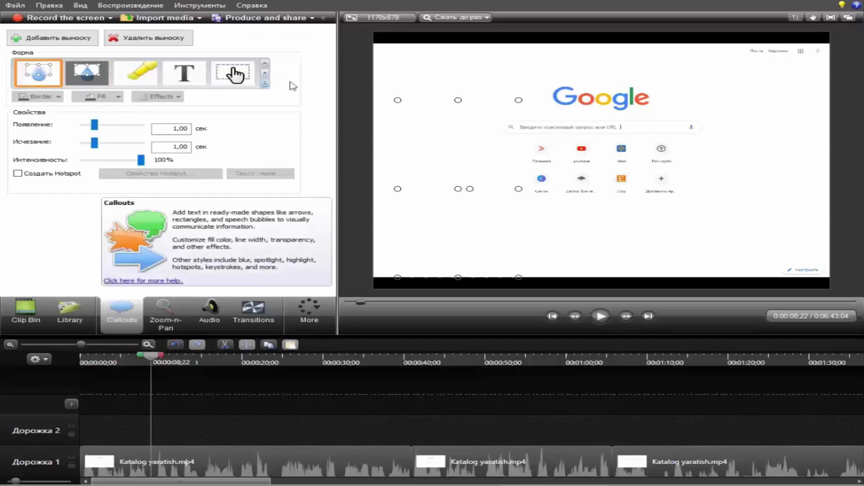
pyautogui.click(268, 84)
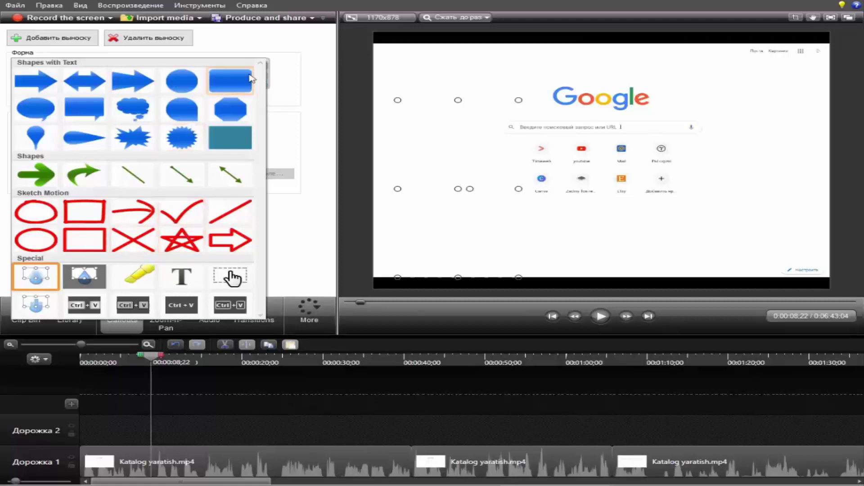
pyautogui.click(310, 59)
# Add a zoom at 0:00:08;22 that enlarges the Google search area to 176%.
pyautogui.click(165, 310)
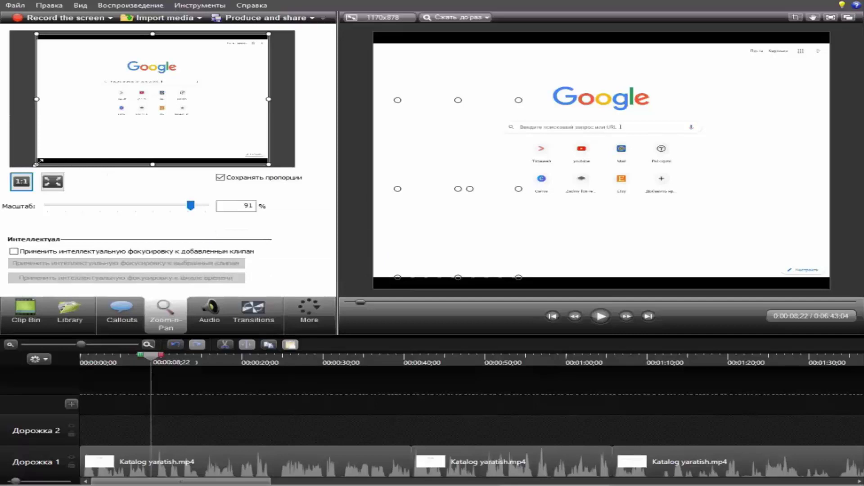
pyautogui.moveTo(37, 163); pyautogui.dragTo(94, 135)
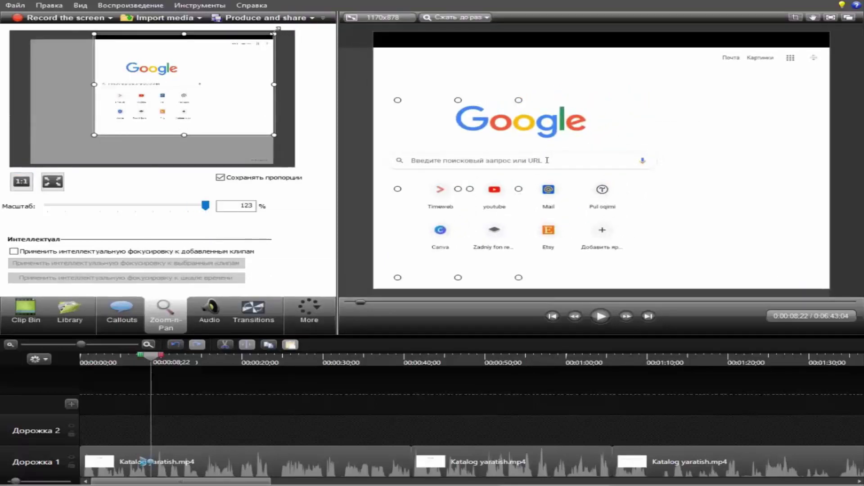
pyautogui.moveTo(277, 30); pyautogui.dragTo(223, 59)
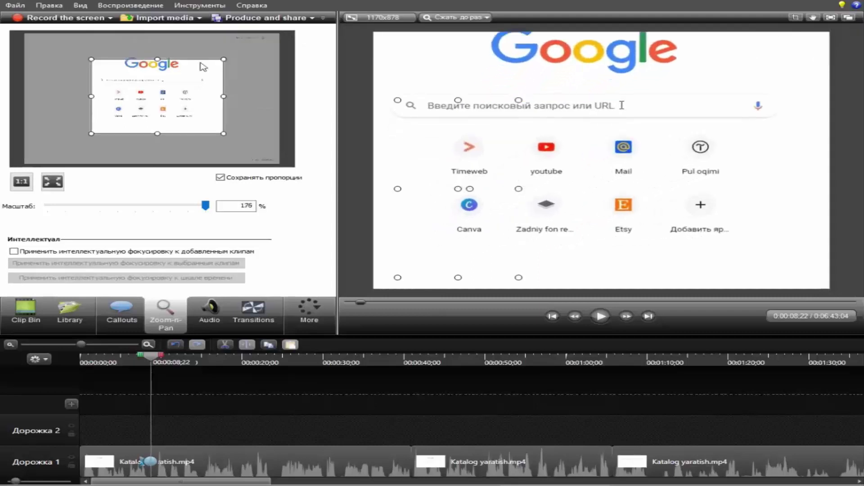
# Preview the zoom-in, replaying it from 0:00:06;10 and stopping at 0:00:10;07.
pyautogui.click(599, 317)
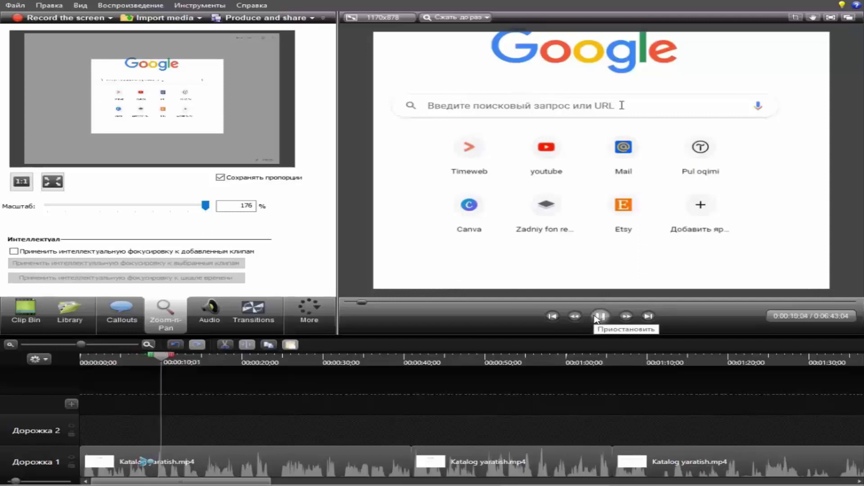
pyautogui.click(596, 318)
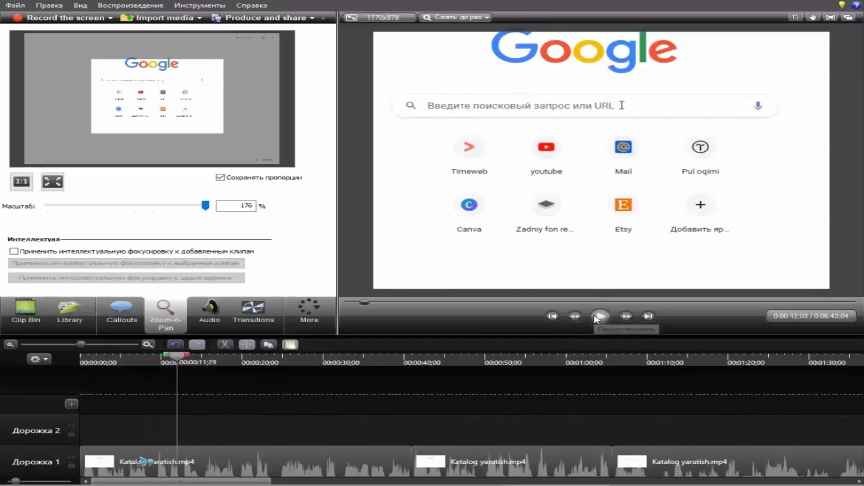
pyautogui.click(133, 361)
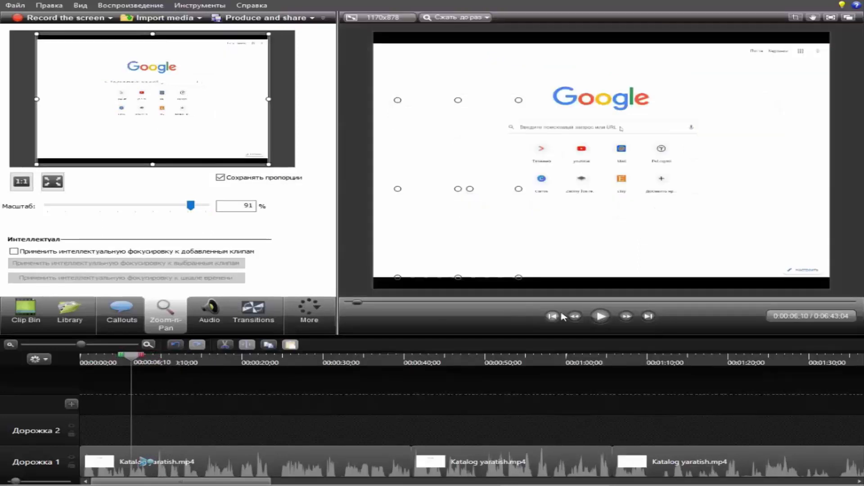
pyautogui.click(599, 318)
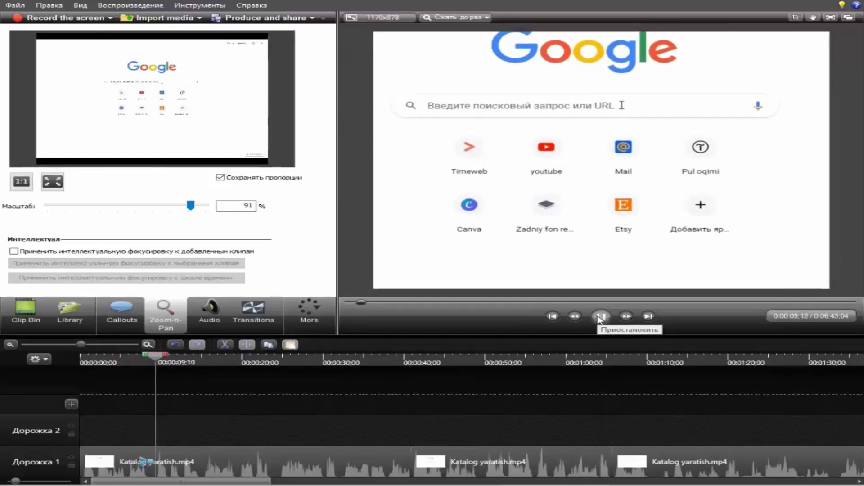
pyautogui.click(598, 318)
pyautogui.click(599, 318)
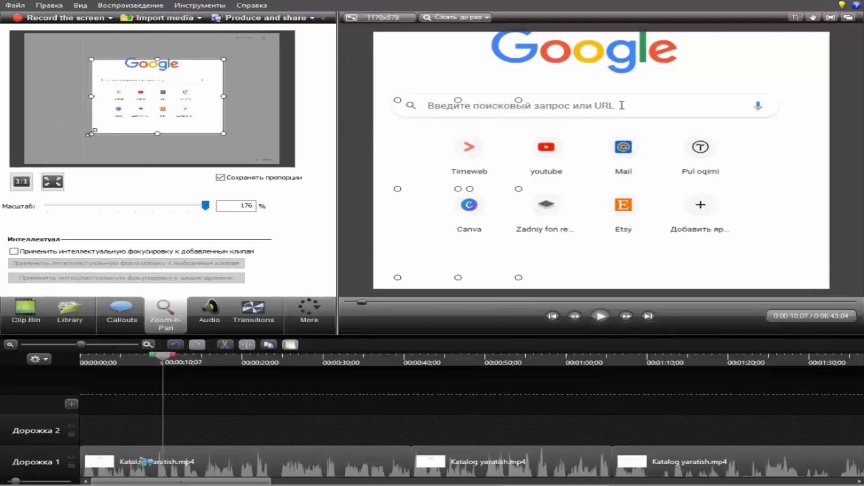
# Add a zoom-out at 0:00:10;07 by enlarging the zoom frame to nearly the whole picture, at 92% scale.
pyautogui.moveTo(89, 134); pyautogui.dragTo(37, 164)
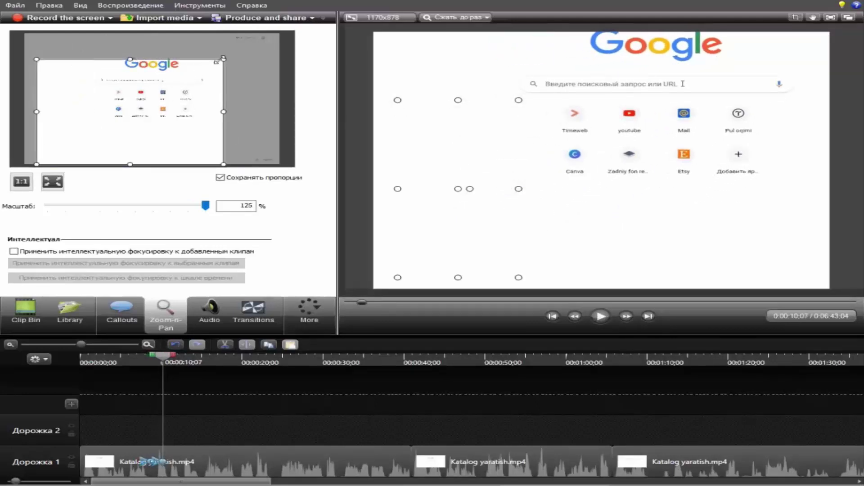
pyautogui.moveTo(222, 59); pyautogui.dragTo(273, 36)
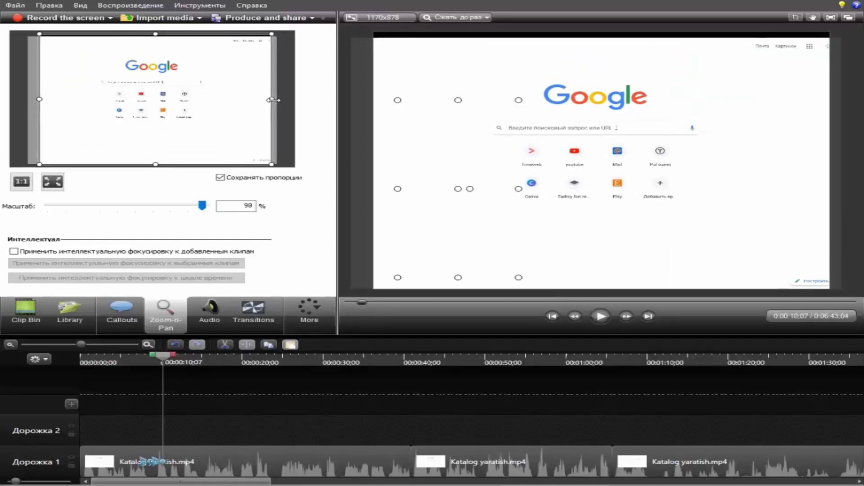
pyautogui.moveTo(274, 99); pyautogui.dragTo(274, 100)
pyautogui.moveTo(43, 98); pyautogui.dragTo(36, 96)
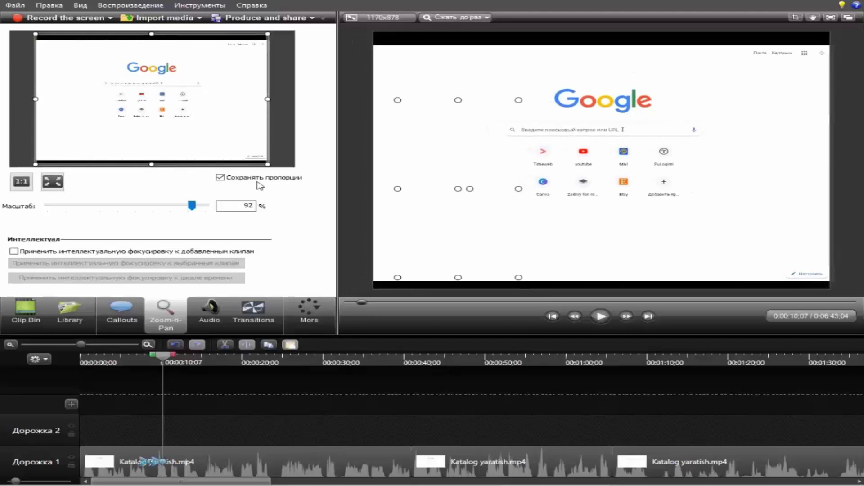
# Replay the zoom-in and zoom-out from 0:00:05;02 and stop at 0:00:11;11.
pyautogui.click(603, 317)
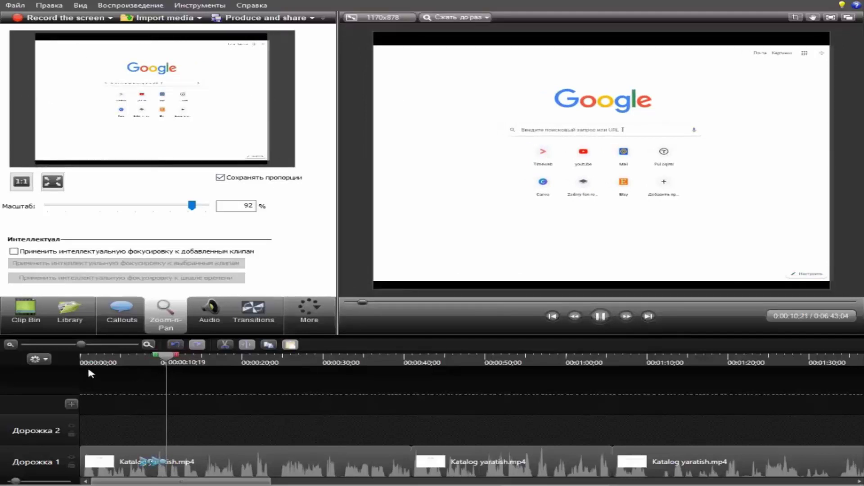
pyautogui.moveTo(131, 362); pyautogui.dragTo(120, 362)
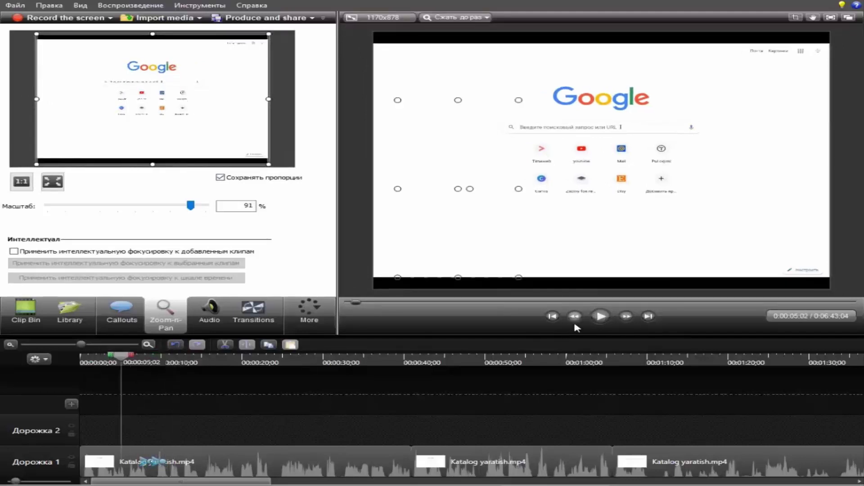
pyautogui.click(600, 317)
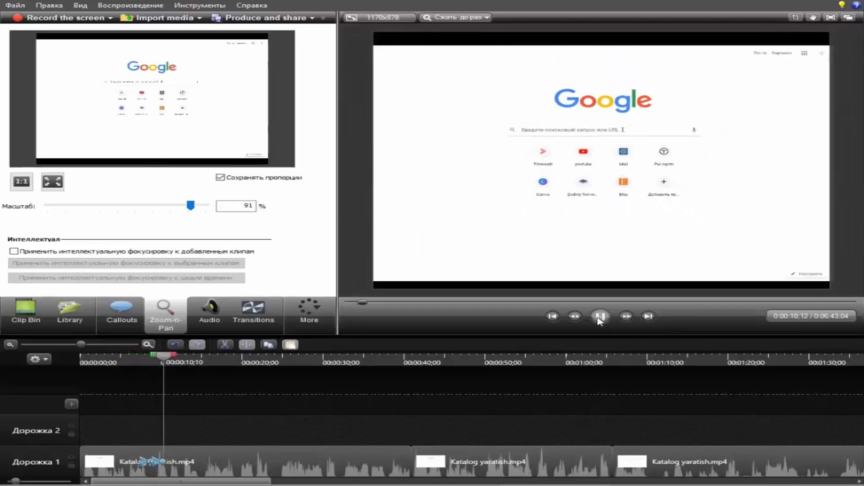
pyautogui.click(600, 317)
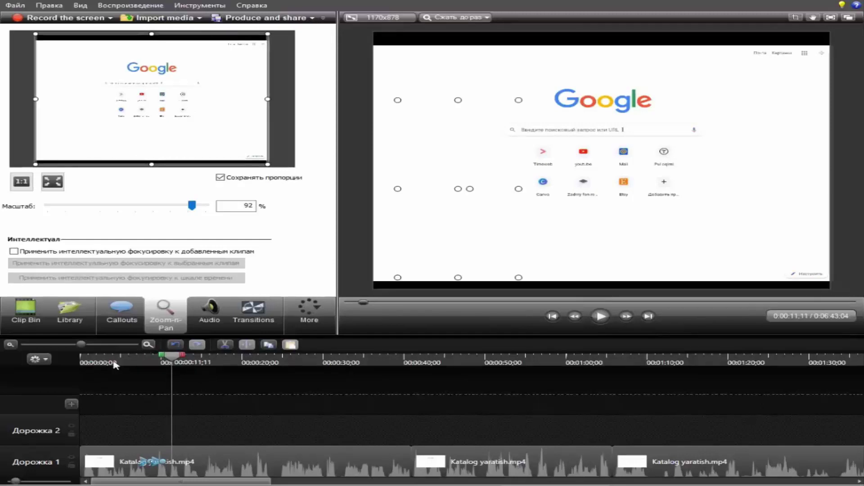
# Undo all the zoom changes on the first clip until no zoom animation remains.
pyautogui.click(175, 345)
pyautogui.click(175, 345)
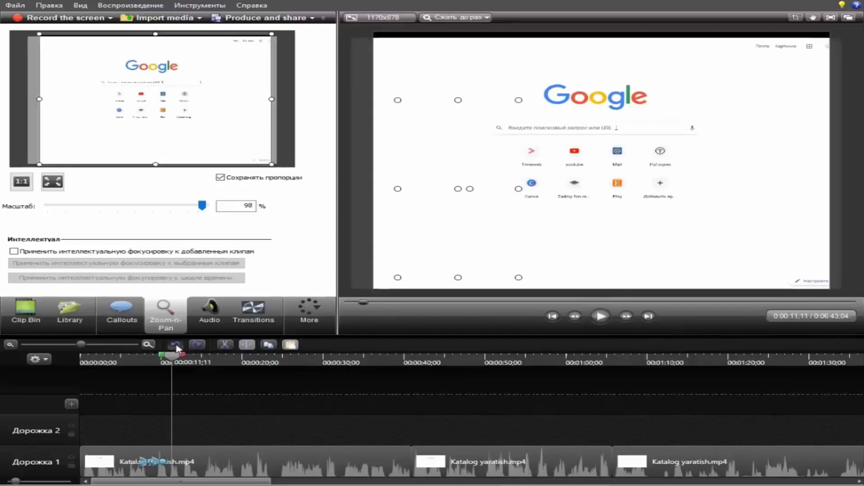
pyautogui.click(176, 345)
pyautogui.click(176, 345)
pyautogui.click(176, 345)
pyautogui.click(176, 344)
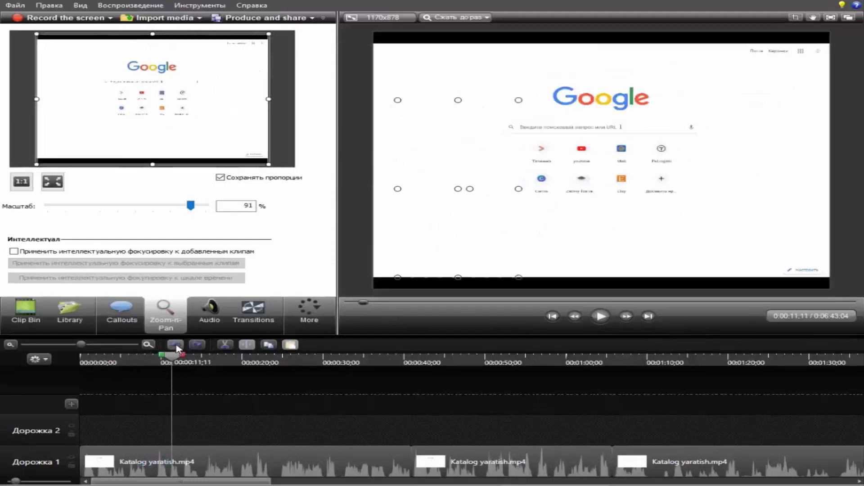
# Try raising the first clip's audio volume on Дорожка 1, playing a short stretch before and after the change.
pyautogui.click(209, 311)
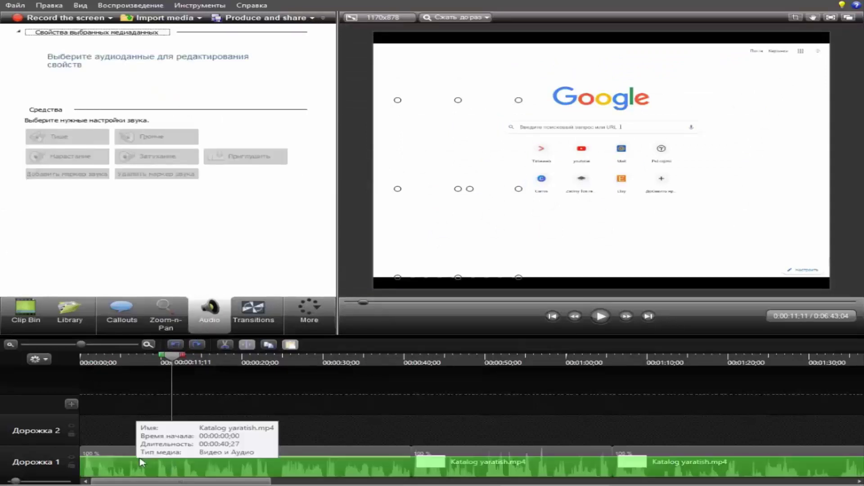
pyautogui.click(597, 320)
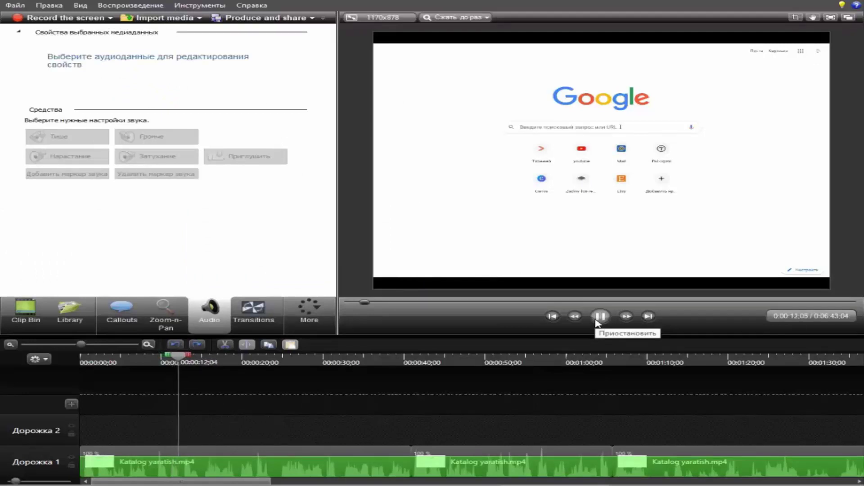
pyautogui.click(598, 317)
pyautogui.moveTo(208, 457); pyautogui.dragTo(208, 447)
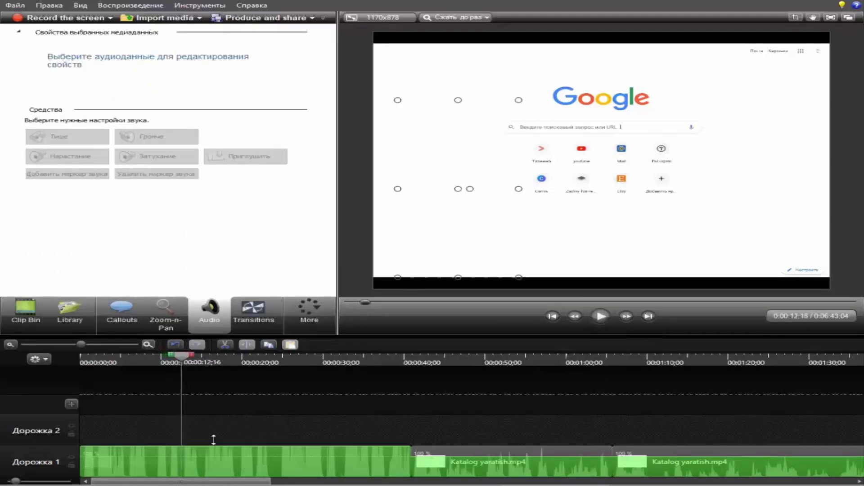
pyautogui.click(601, 320)
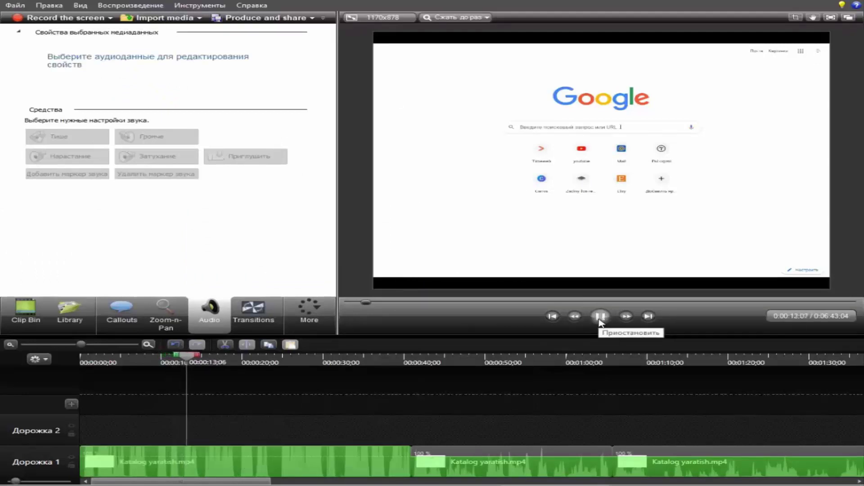
pyautogui.click(601, 320)
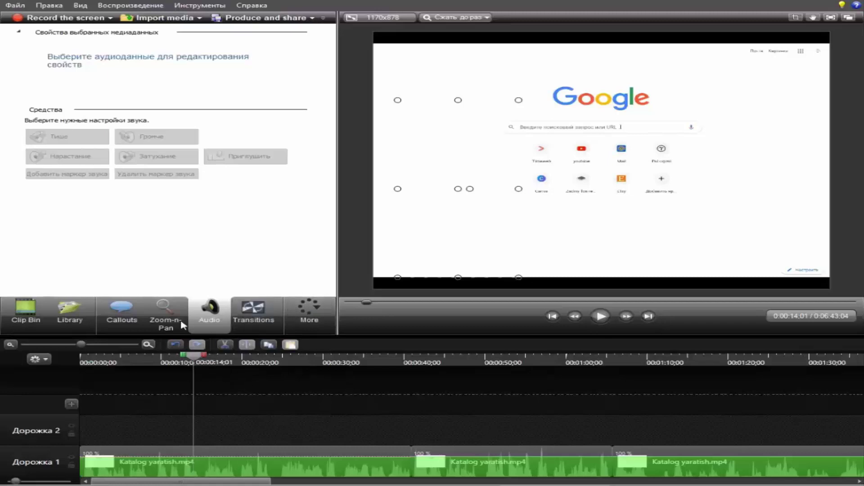
# Add the Вращение куба transition at the cut between the first and second clips, at 0:00:40;27.
pyautogui.click(254, 311)
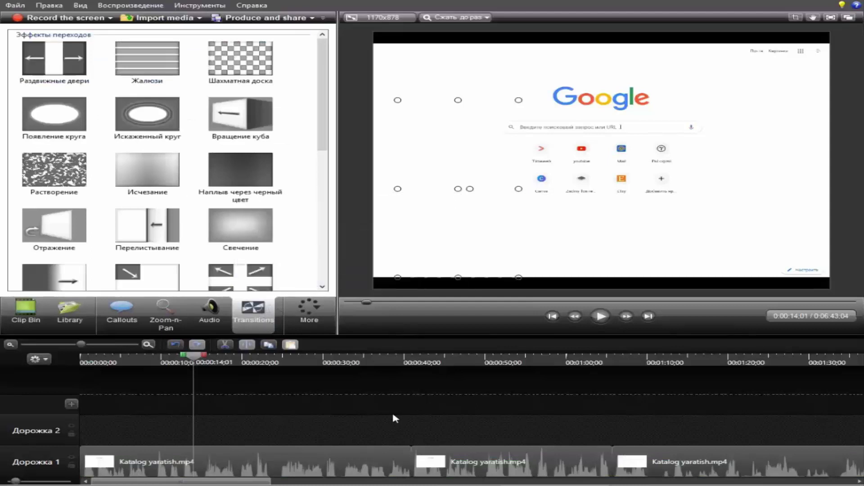
pyautogui.click(407, 362)
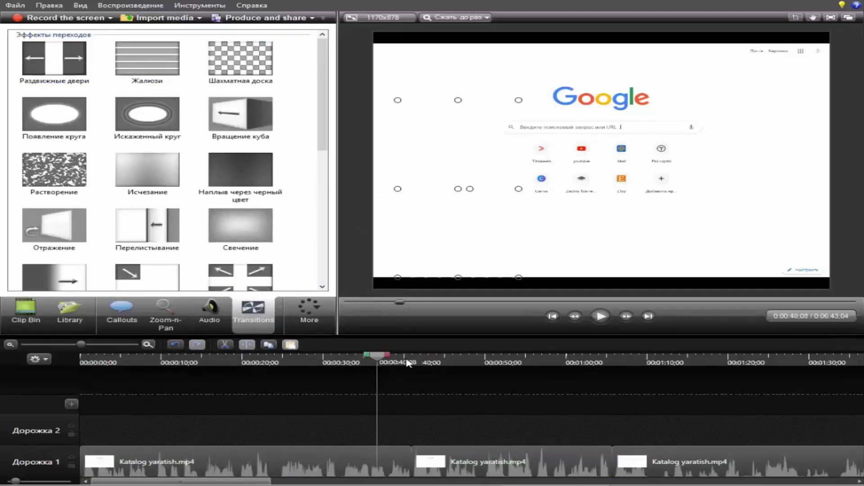
pyautogui.click(601, 317)
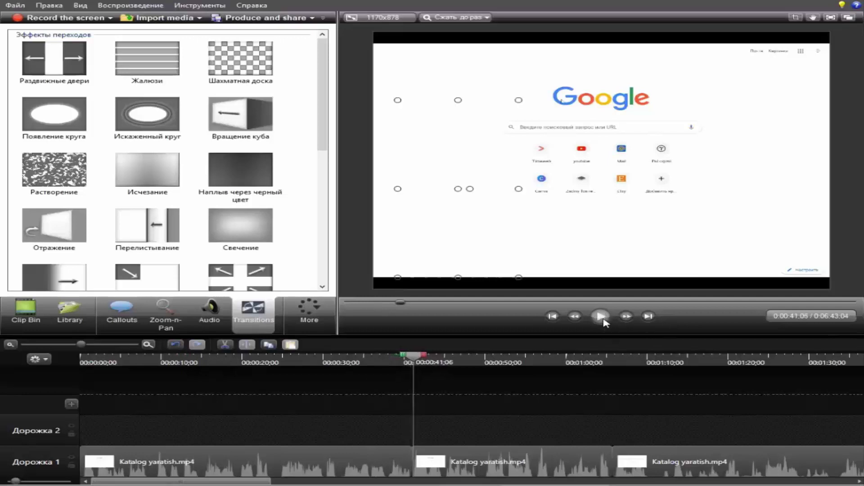
pyautogui.click(413, 360)
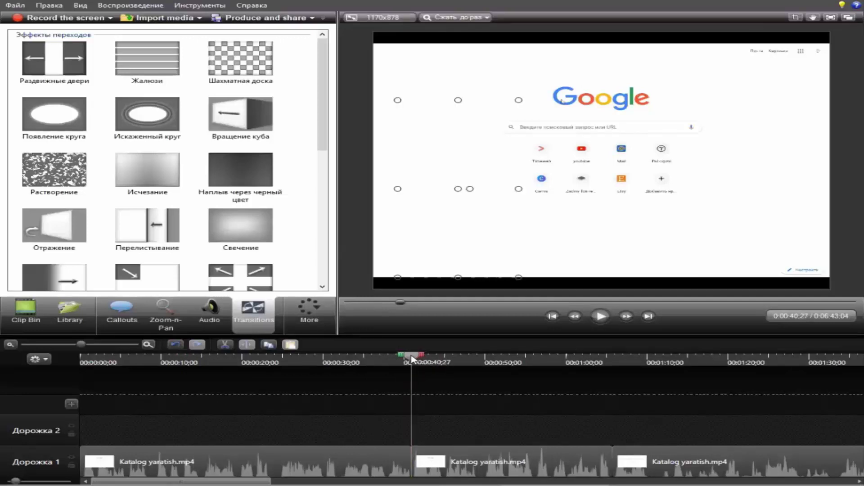
pyautogui.click(230, 224)
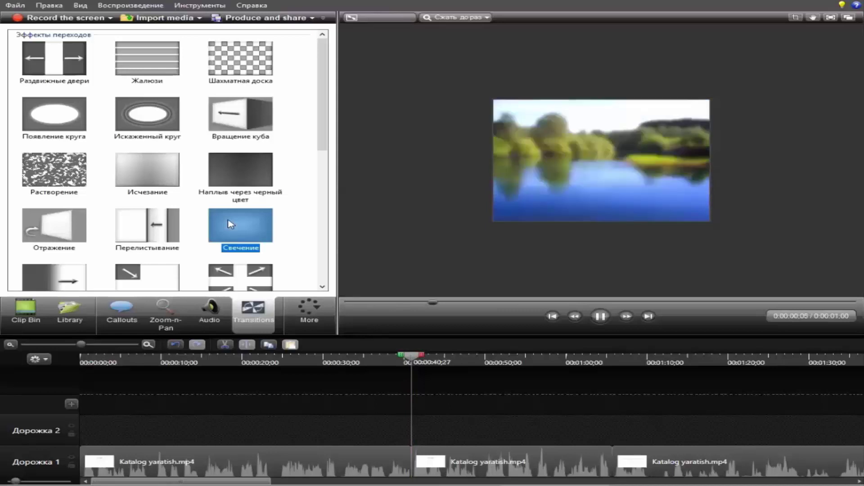
pyautogui.moveTo(231, 110); pyautogui.dragTo(346, 327)
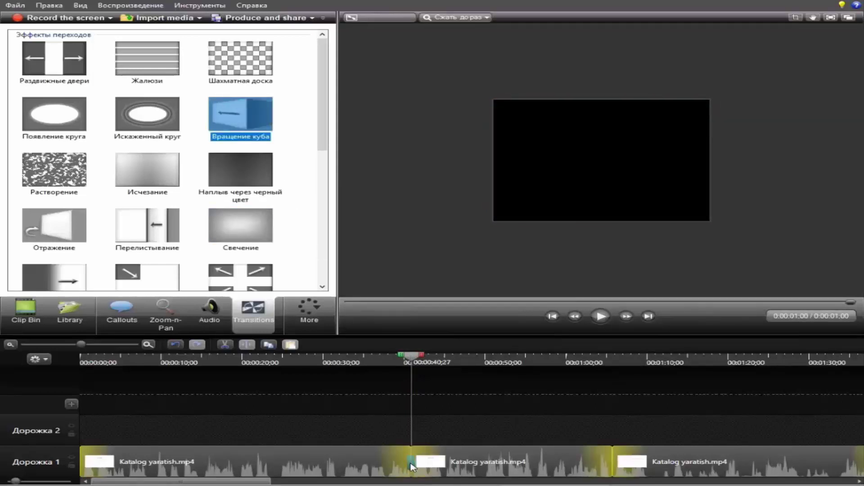
pyautogui.moveTo(411, 465); pyautogui.dragTo(412, 464)
# Play through the Вращение куба transition from 0:00:39;20, replay it from 0:00:38;28 and stop at 0:00:43;00.
pyautogui.click(406, 356)
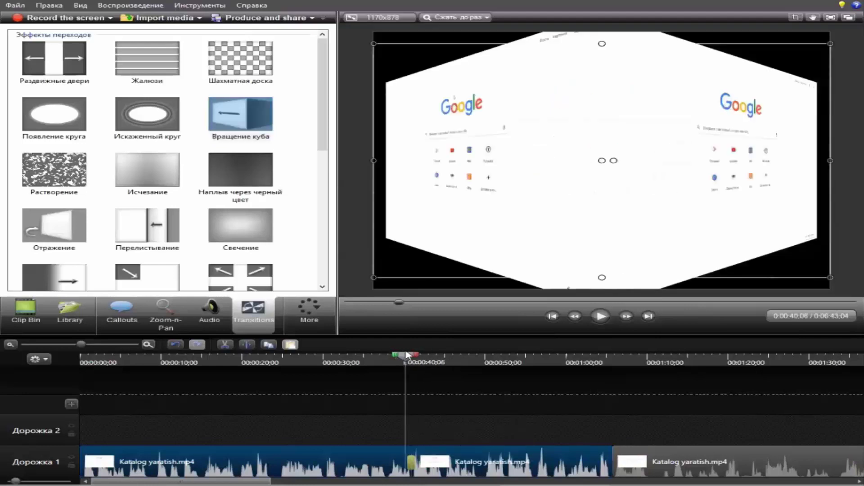
pyautogui.moveTo(407, 355); pyautogui.dragTo(403, 355)
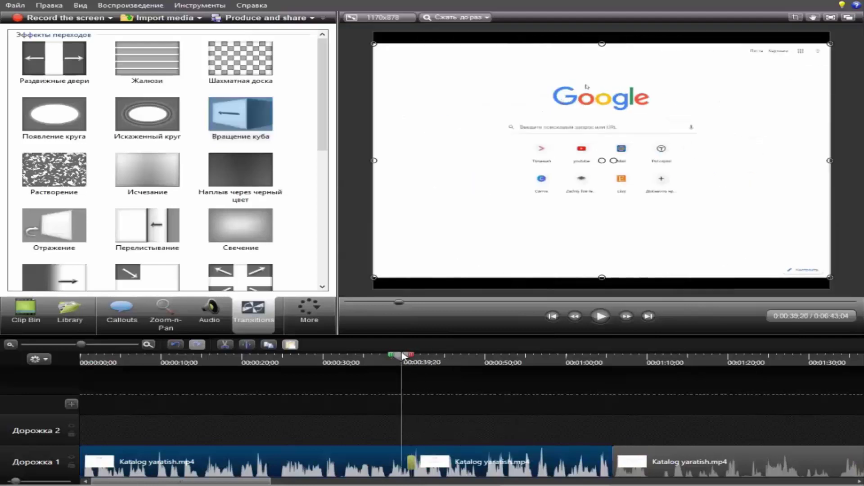
pyautogui.click(603, 321)
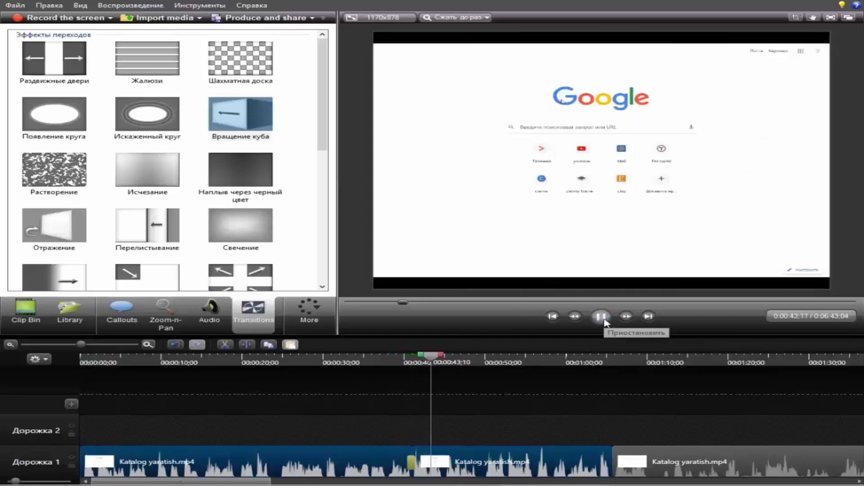
pyautogui.click(605, 320)
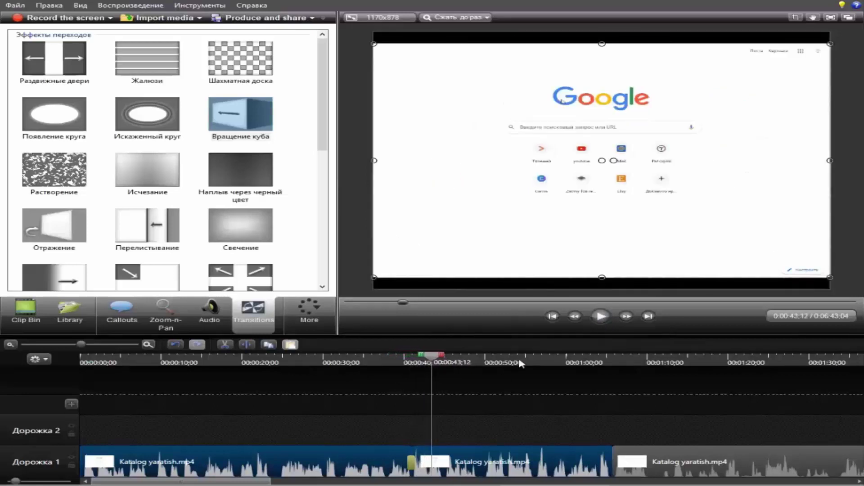
pyautogui.click(410, 363)
pyautogui.click(396, 363)
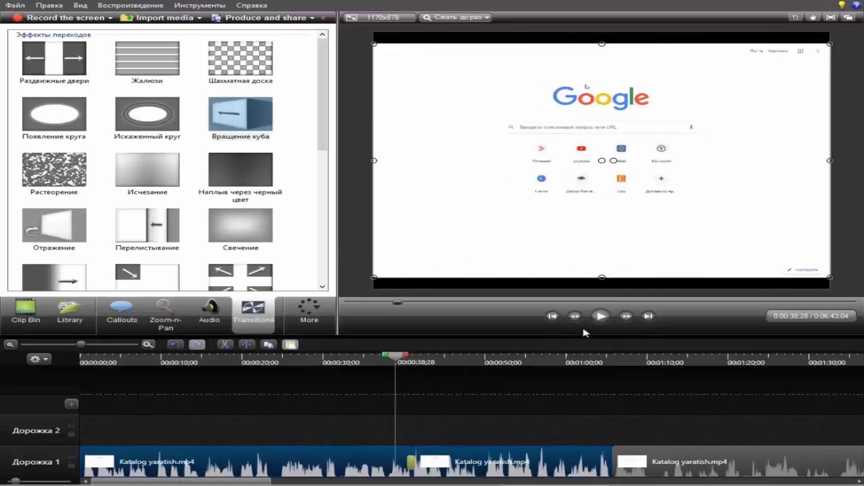
pyautogui.click(609, 321)
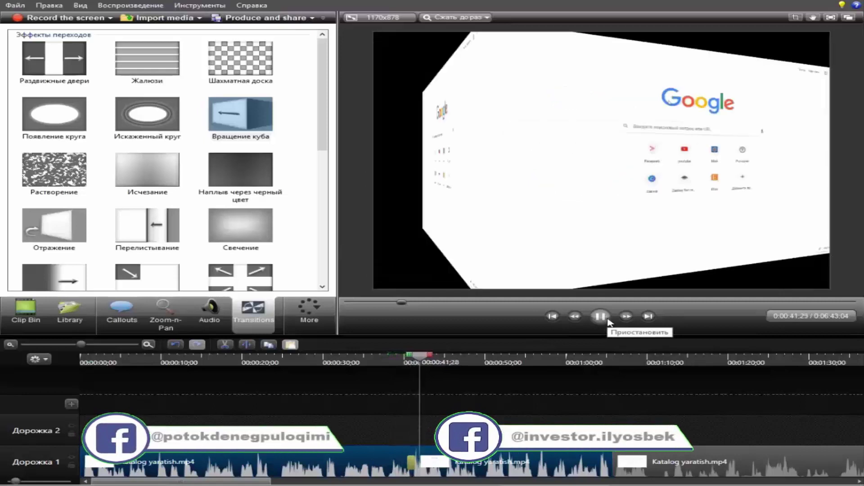
pyautogui.click(609, 321)
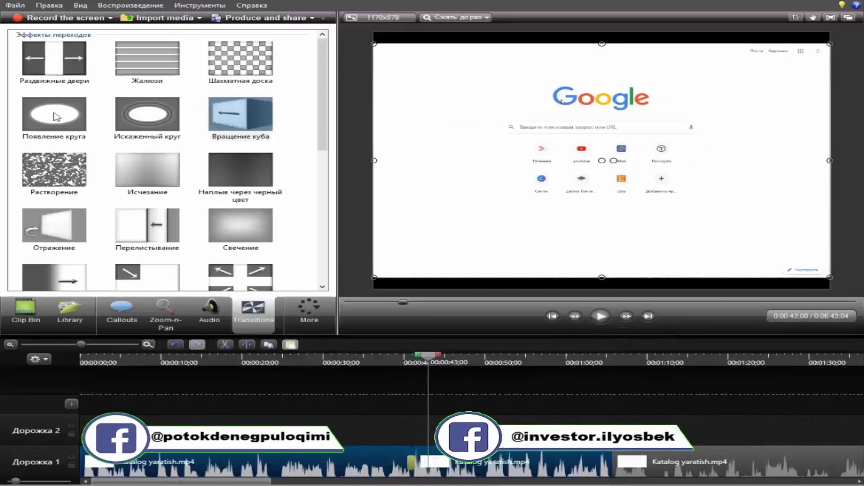
# Add the Шахматная доска transition between the second and third clips and preview it twice, stopping at 0:01:09;12.
pyautogui.moveTo(227, 58); pyautogui.dragTo(611, 459)
pyautogui.moveTo(428, 355); pyautogui.dragTo(603, 333)
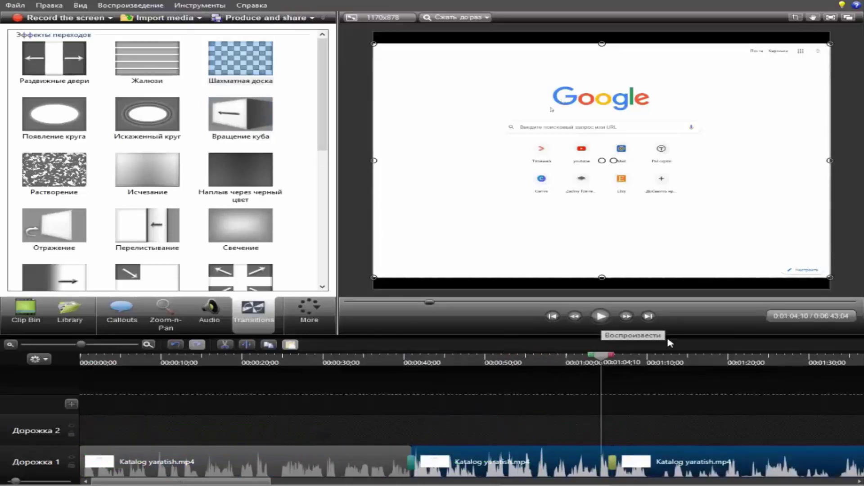
pyautogui.click(606, 321)
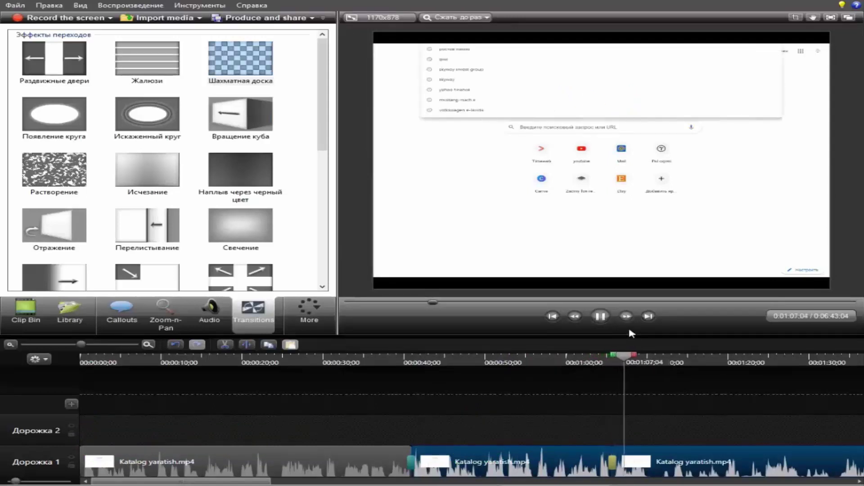
pyautogui.click(602, 358)
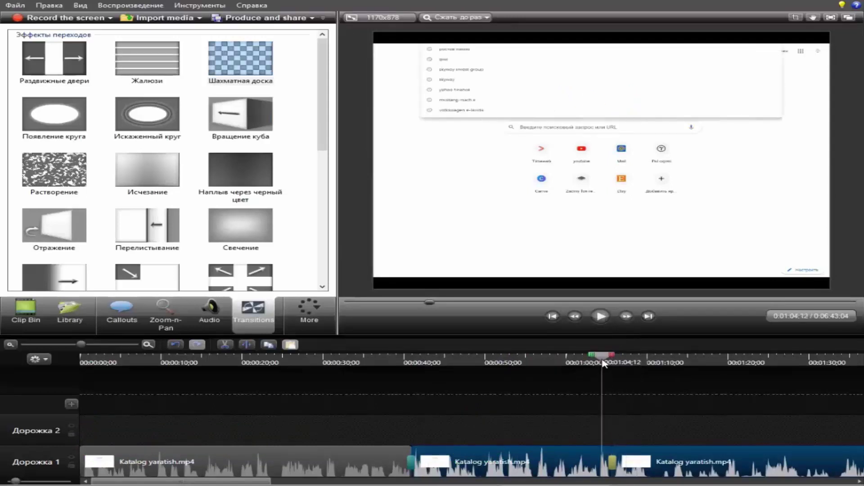
pyautogui.click(601, 317)
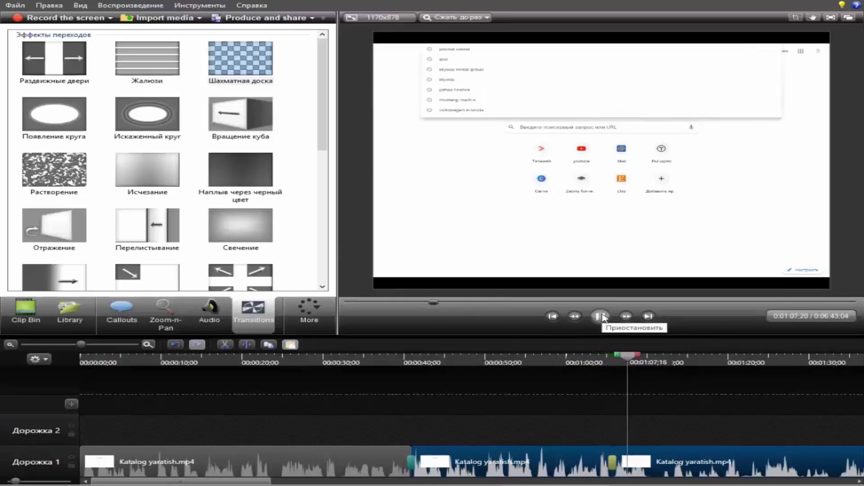
pyautogui.click(603, 317)
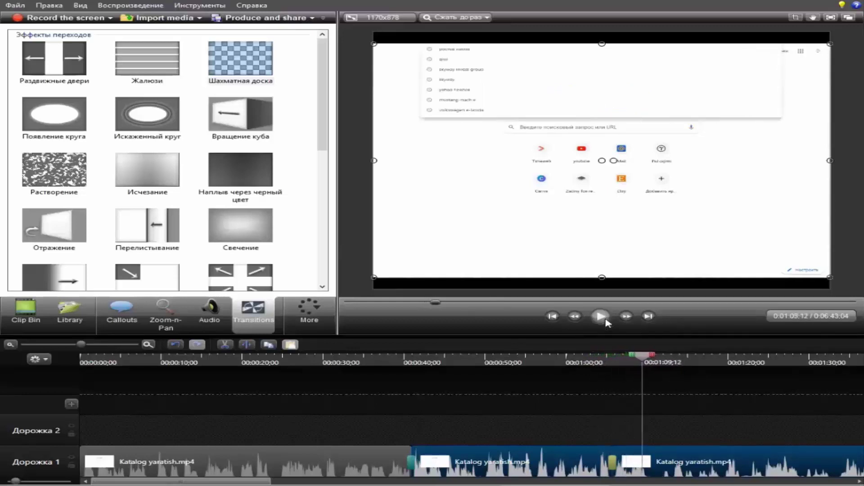
# Look through the remaining transition effects and the Cursor Effects, Visual Properties and Voice Narration options.
pyautogui.moveTo(325, 129); pyautogui.dragTo(336, 287)
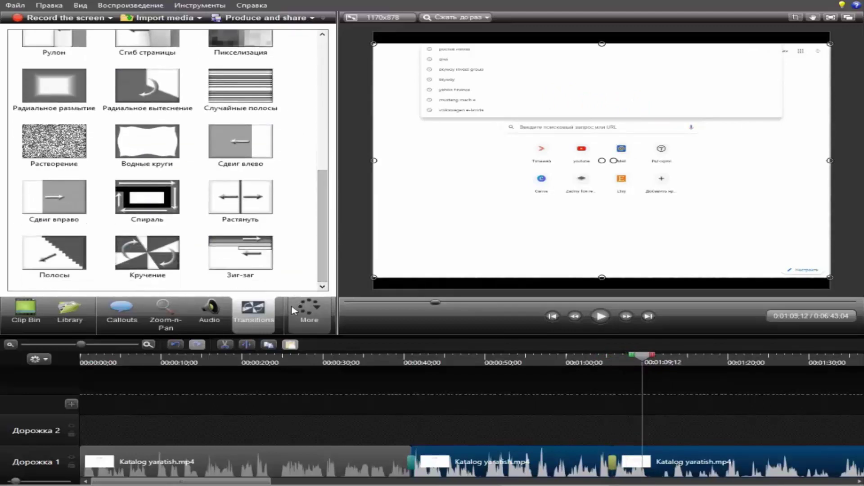
pyautogui.click(315, 311)
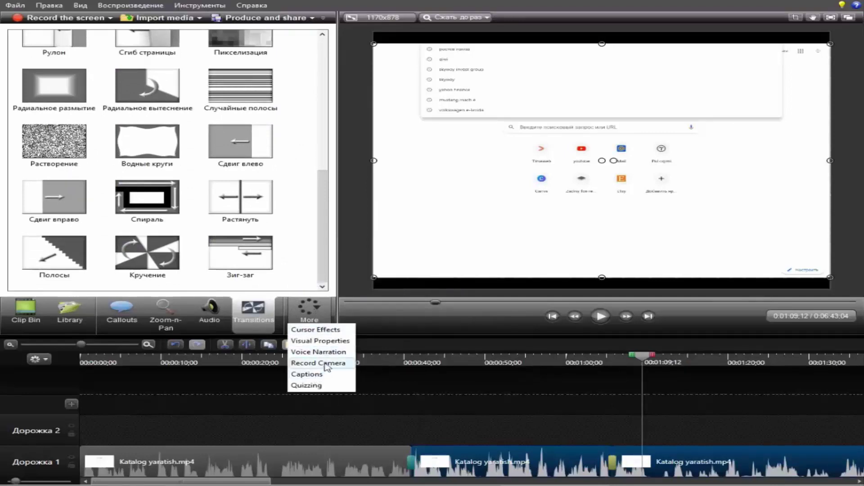
pyautogui.click(326, 331)
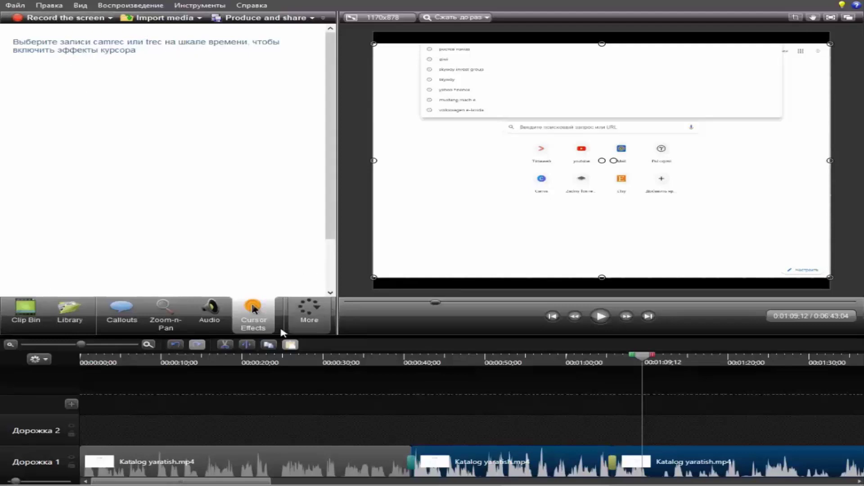
pyautogui.click(309, 315)
pyautogui.click(310, 341)
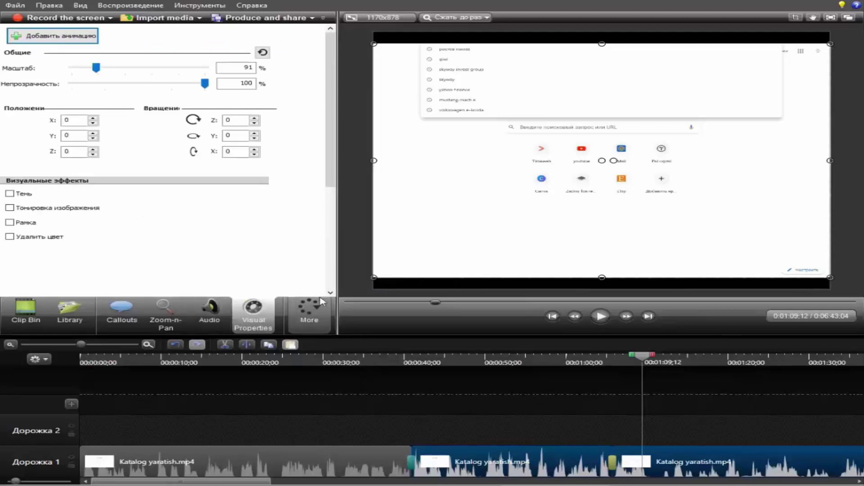
pyautogui.click(321, 316)
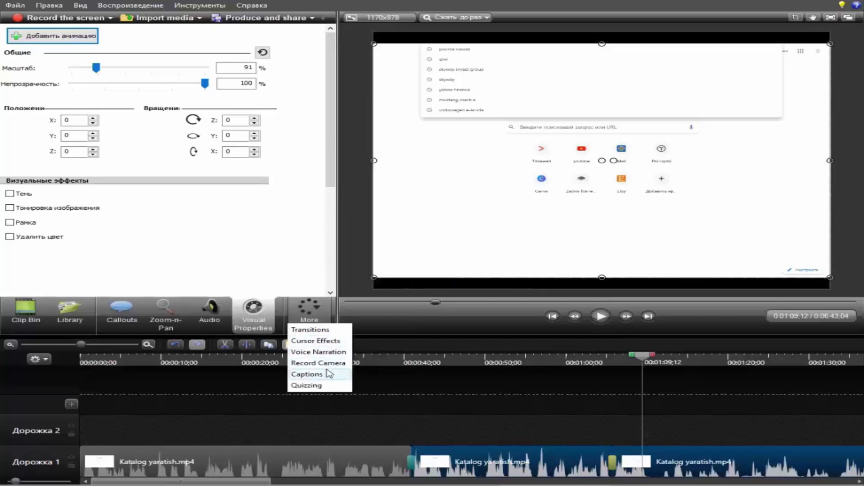
pyautogui.click(320, 360)
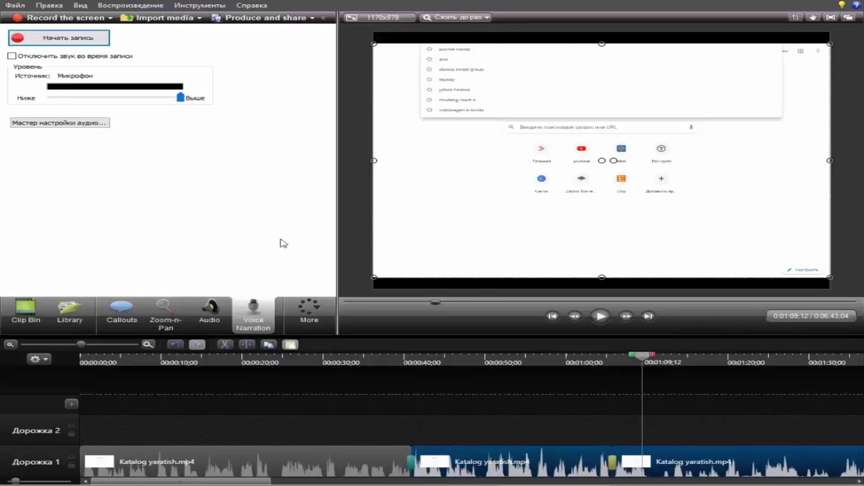
# Examine the Quizzing and Captions options, ending back at the transition effects.
pyautogui.click(318, 312)
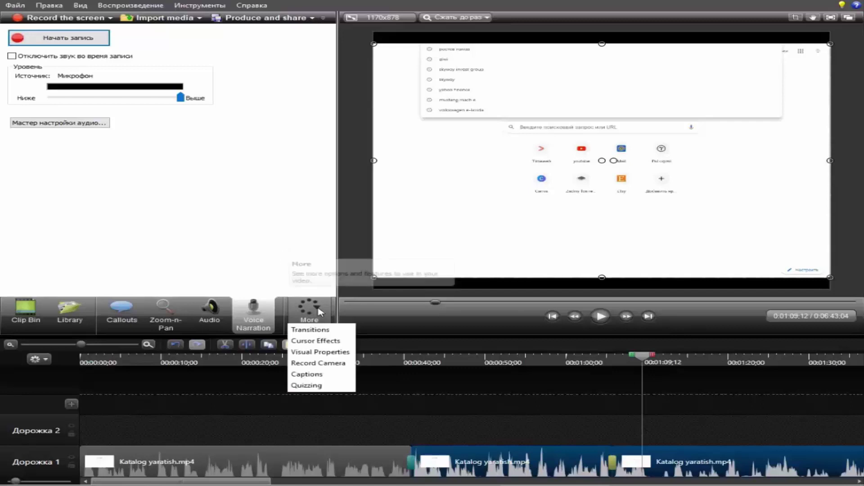
pyautogui.click(306, 385)
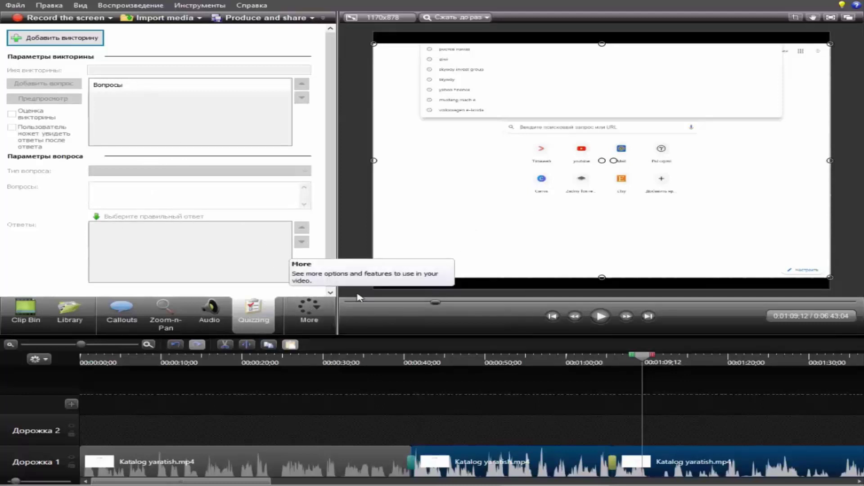
pyautogui.click(323, 309)
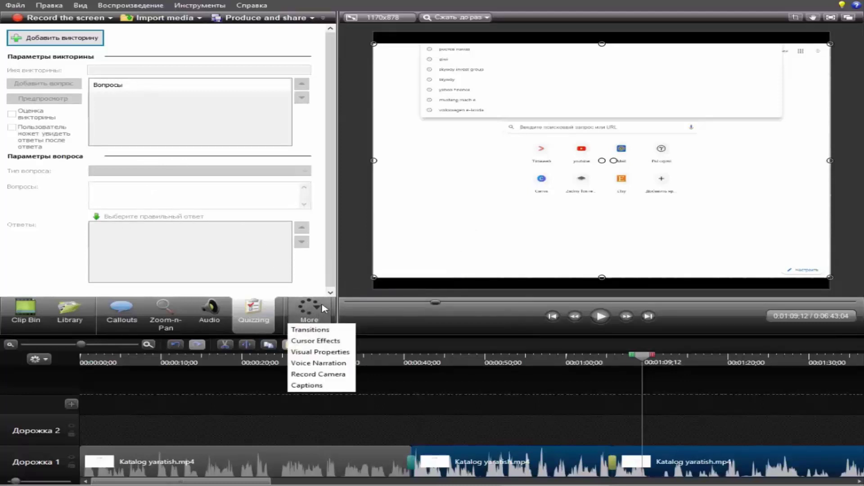
pyautogui.click(315, 386)
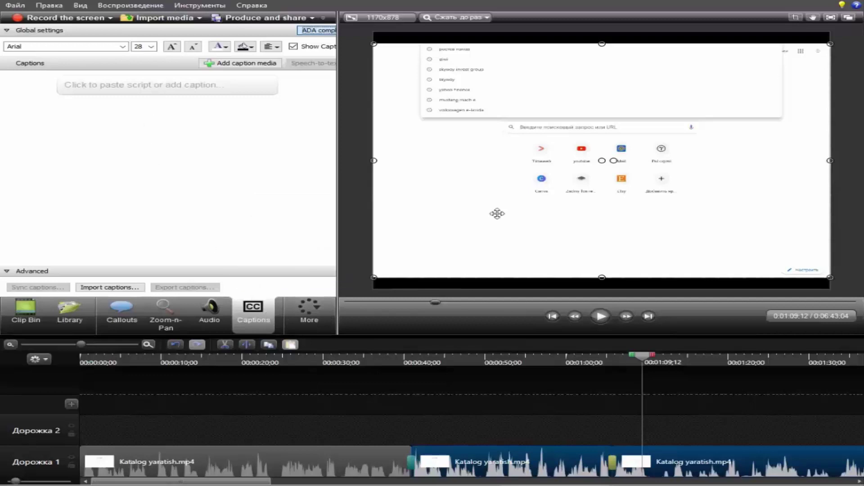
pyautogui.click(316, 318)
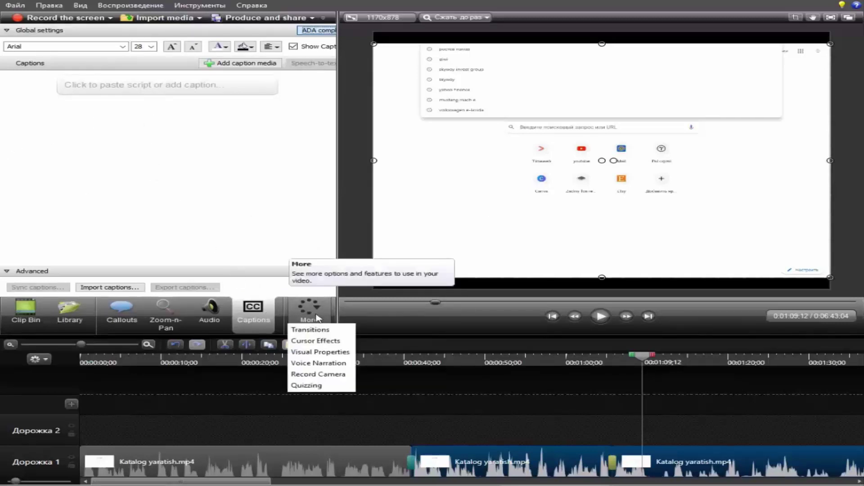
pyautogui.click(306, 329)
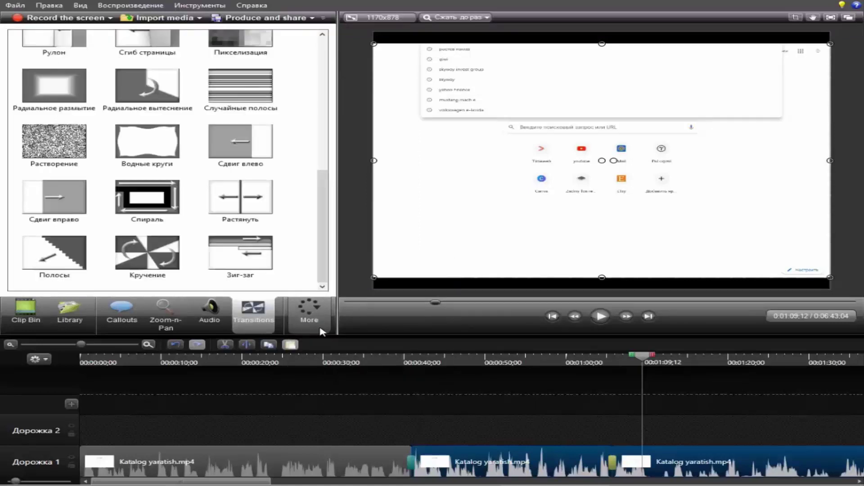
# Remove both transitions between the Katalog yaratish.mp4 clips on track 1.
pyautogui.click(45, 313)
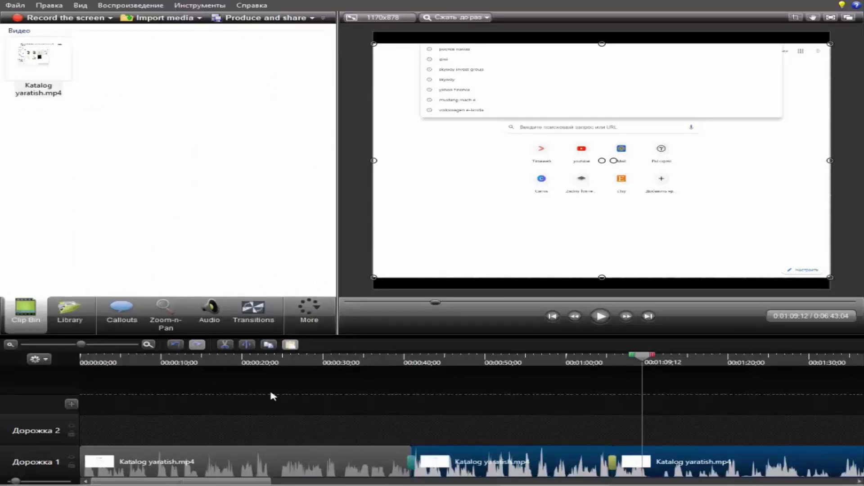
pyautogui.click(413, 461)
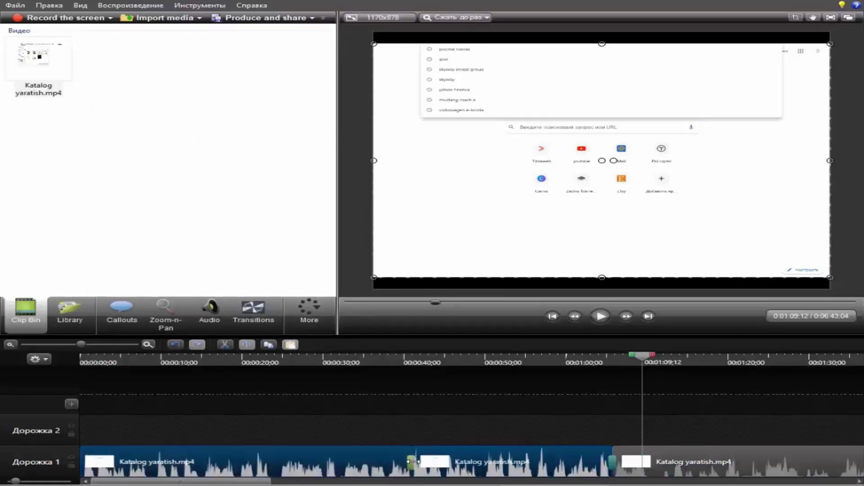
pyautogui.click(614, 463)
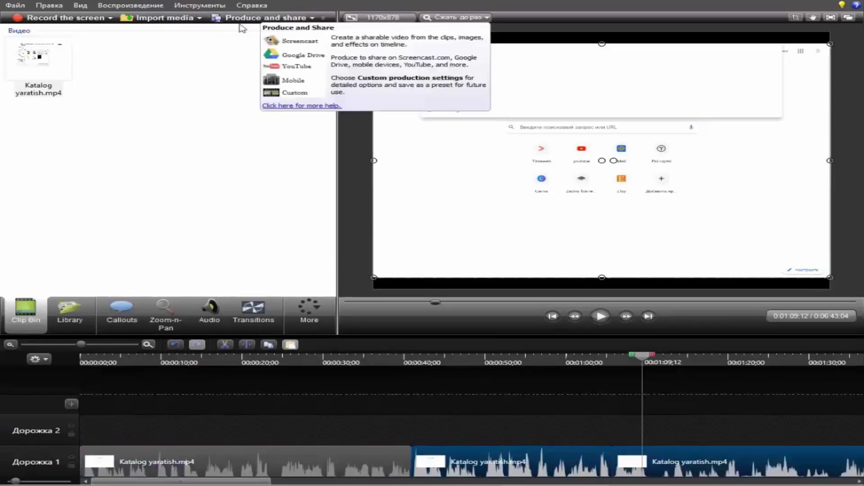
# Produce the video as MP4 only (up to 1080p), named Безымянный.mp4, in the Original\Asosiy qism folder.
pyautogui.click(251, 18)
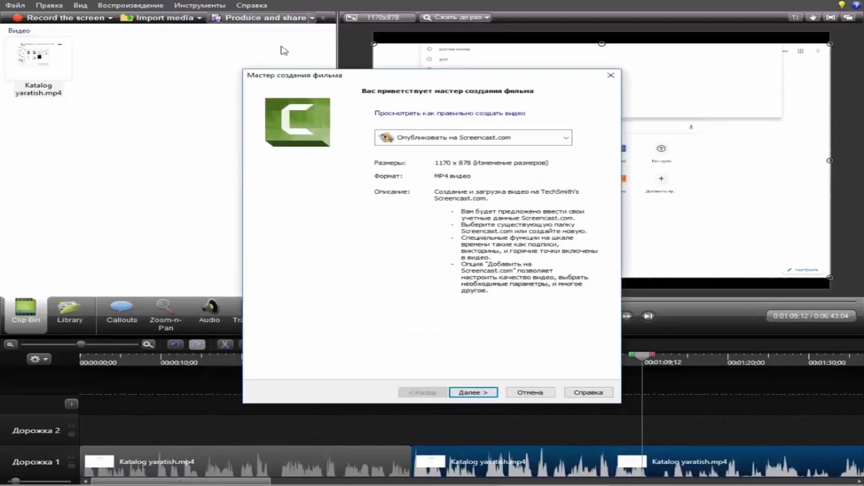
pyautogui.click(512, 137)
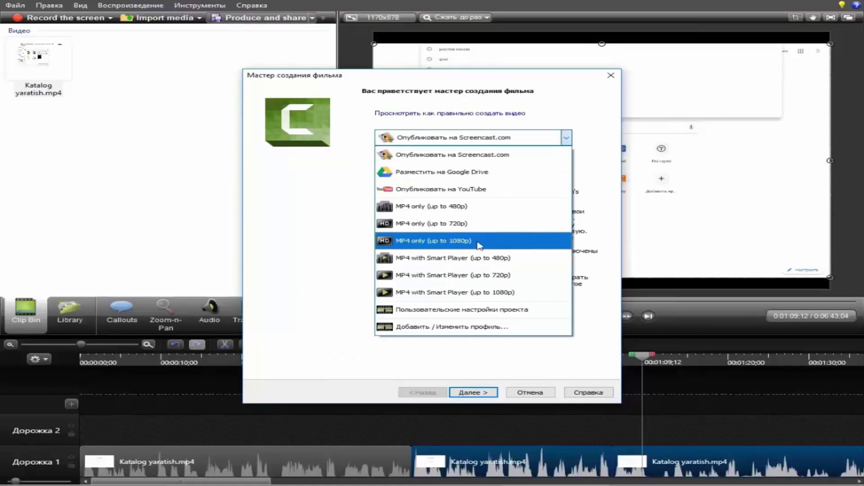
pyautogui.click(478, 245)
pyautogui.click(477, 392)
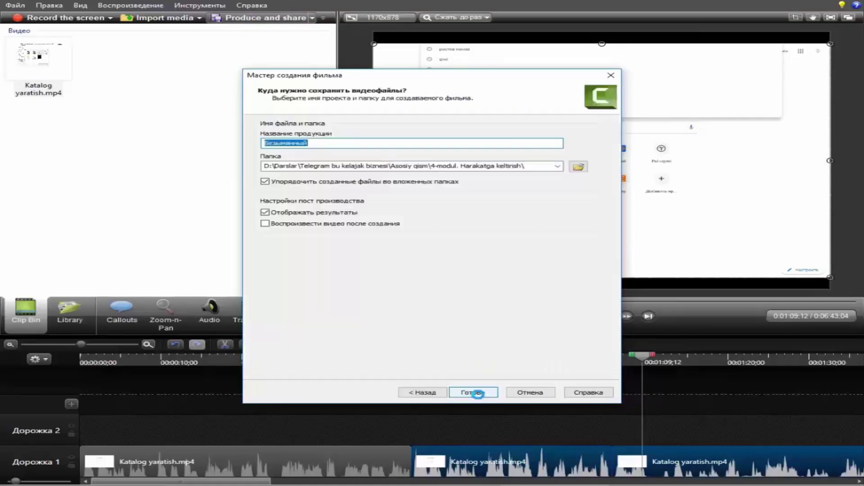
pyautogui.click(579, 167)
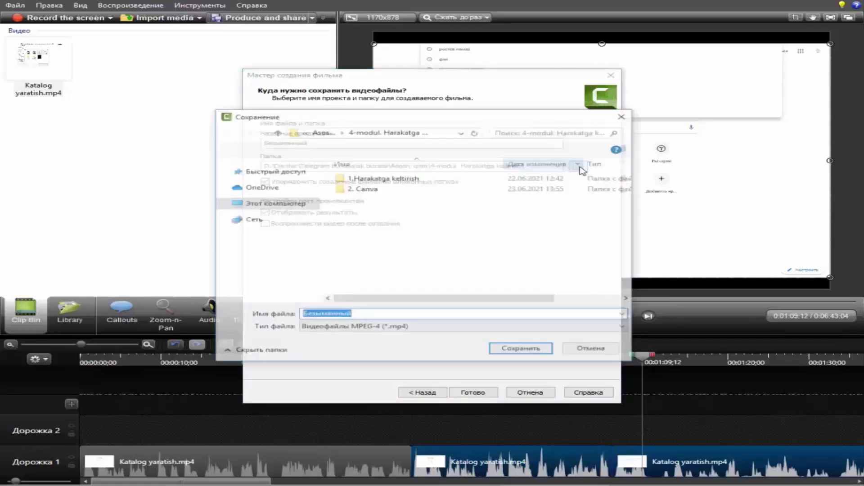
pyautogui.click(519, 349)
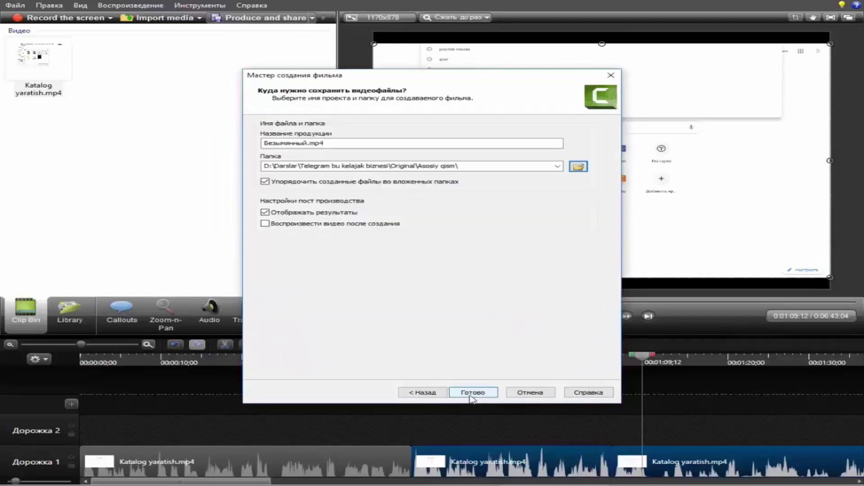
pyautogui.click(470, 393)
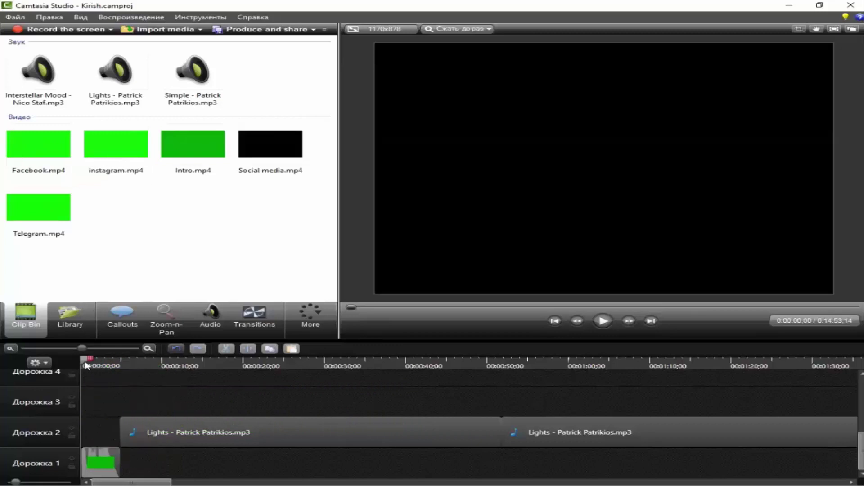
# Play the intro of the Kirish.camproj project from the start to 0:00:05;15 and return the playhead to 0:00:03;15.
pyautogui.moveTo(87, 363)
pyautogui.mouseDown()
pyautogui.moveTo(135, 362)
pyautogui.moveTo(78, 362)
pyautogui.mouseUp()
pyautogui.click(603, 320)
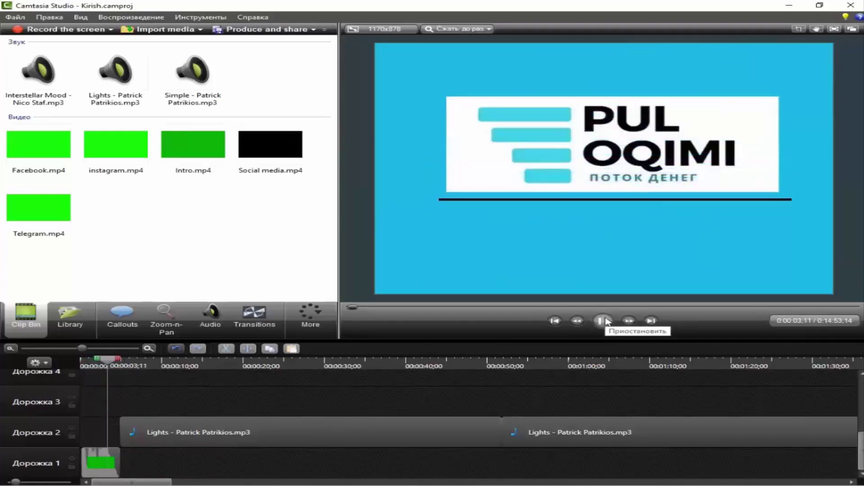
pyautogui.click(603, 321)
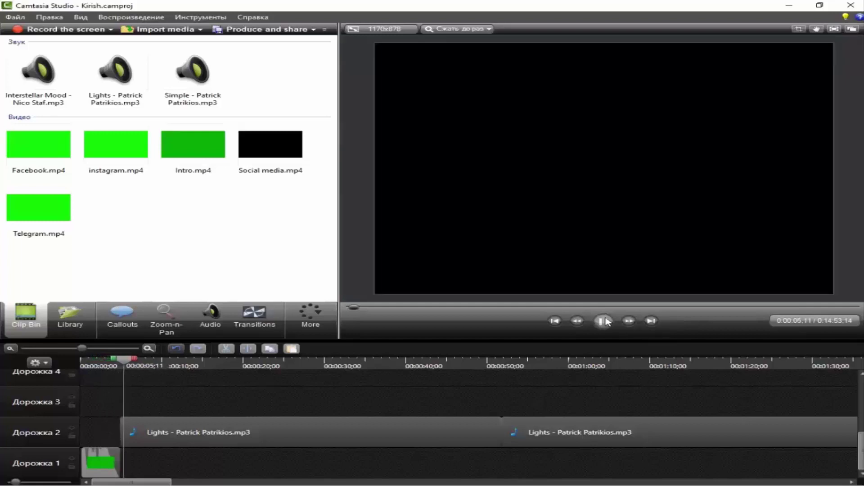
pyautogui.click(204, 145)
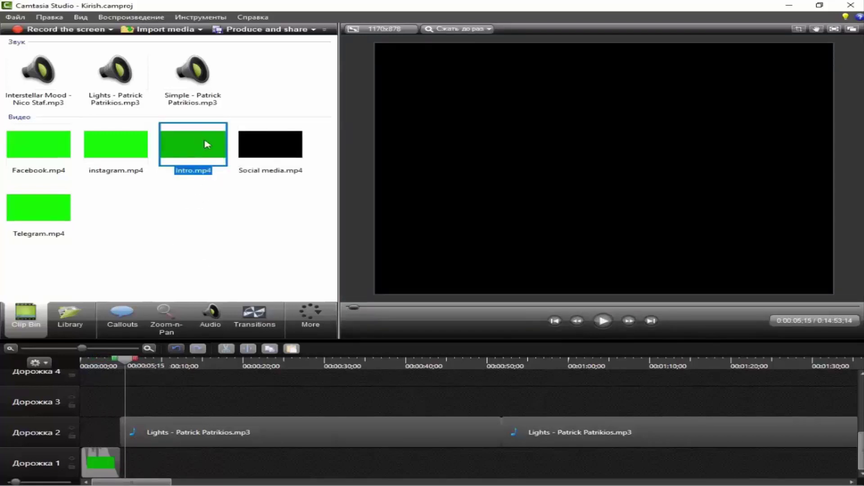
pyautogui.moveTo(130, 360); pyautogui.dragTo(114, 364)
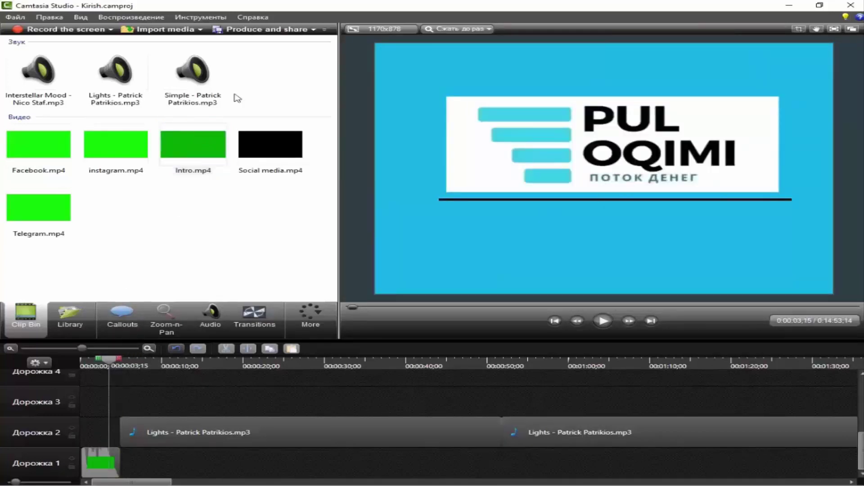
# Import Безымянный.mp4, place it on track 1 directly after the intro clip, and preview from the start to 0:00:08;24.
pyautogui.click(174, 32)
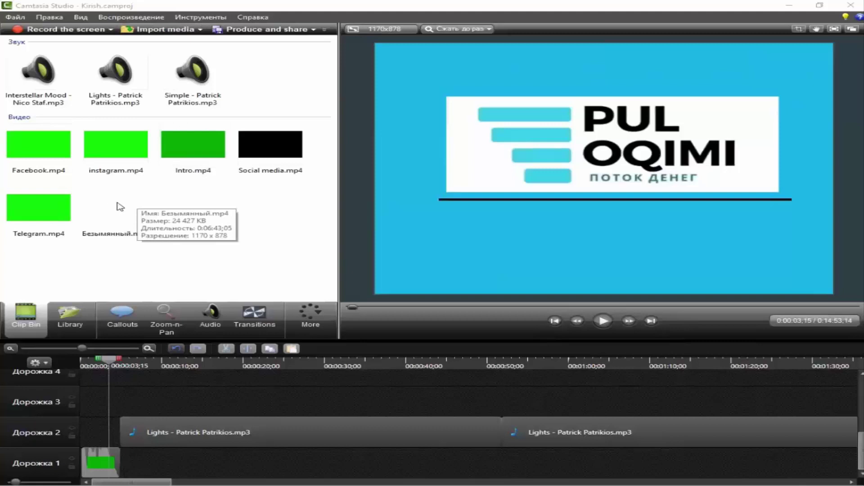
pyautogui.moveTo(119, 207); pyautogui.dragTo(163, 448)
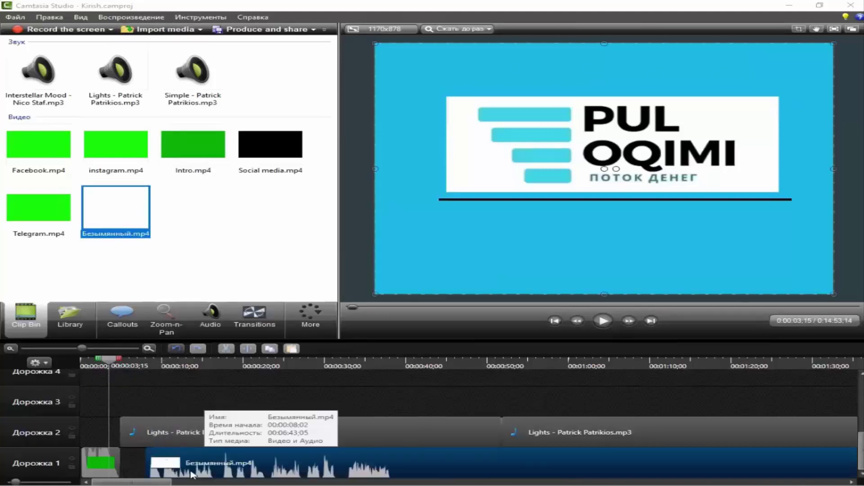
pyautogui.click(164, 470)
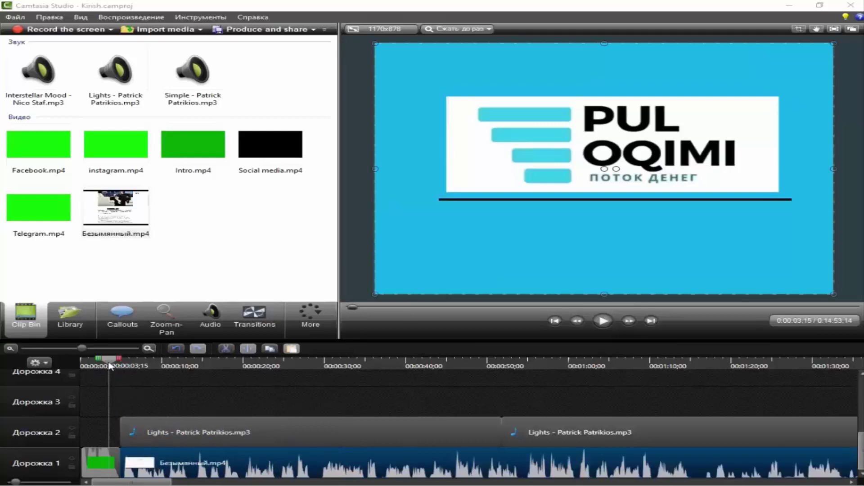
pyautogui.moveTo(110, 366); pyautogui.dragTo(81, 367)
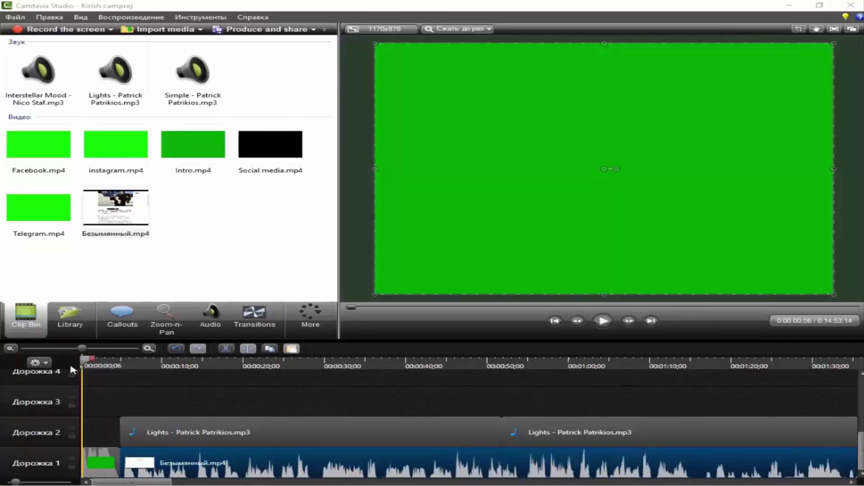
pyautogui.click(603, 320)
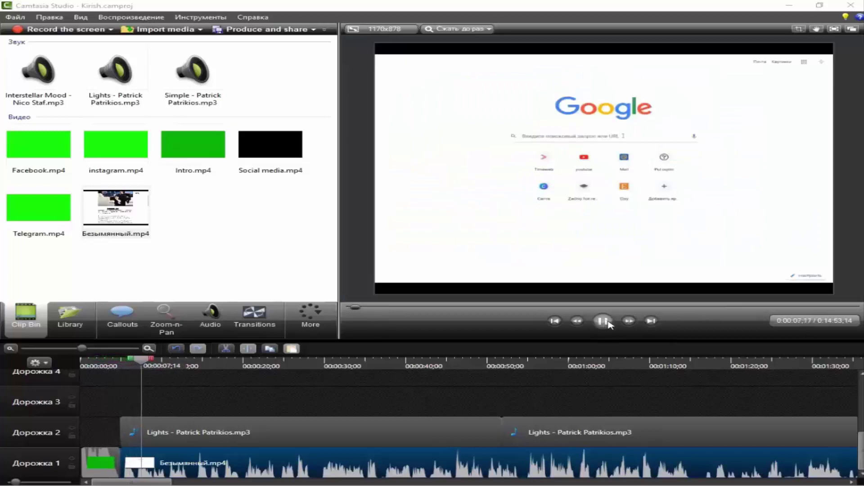
pyautogui.click(604, 321)
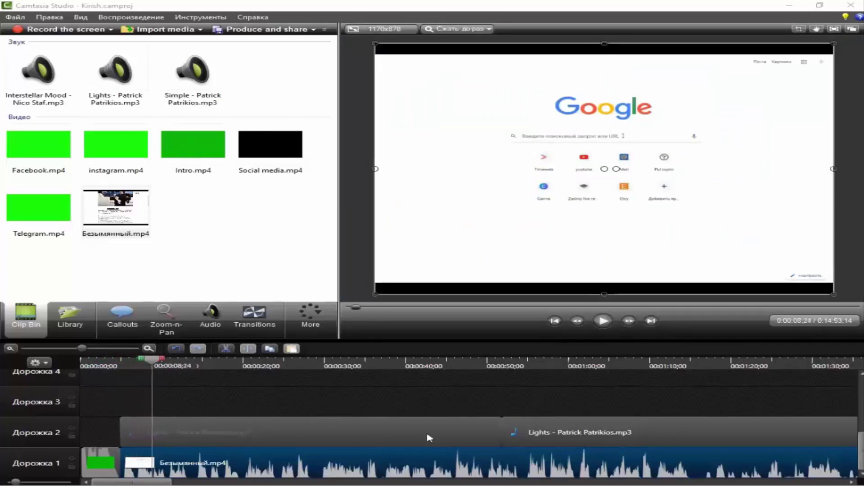
# Lower the volume of the first Lights music clip on track 2 and preview the sound up to 0:00:12;16.
pyautogui.click(261, 429)
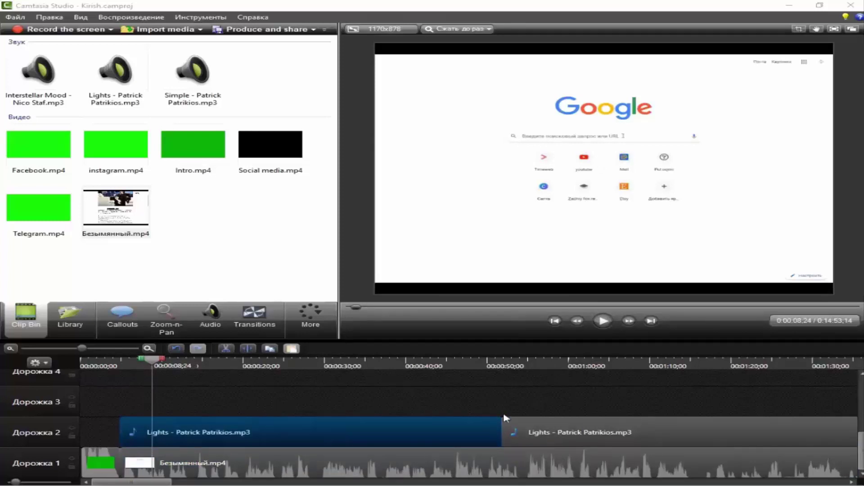
pyautogui.click(579, 423)
pyautogui.click(388, 428)
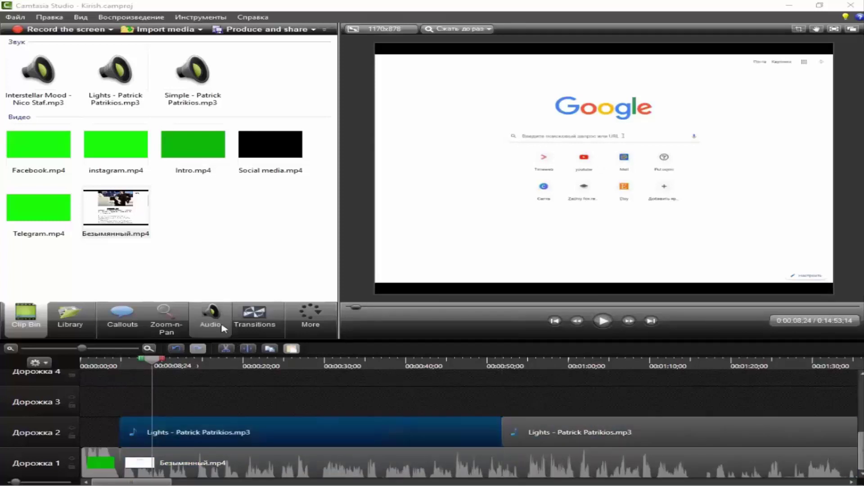
pyautogui.click(209, 328)
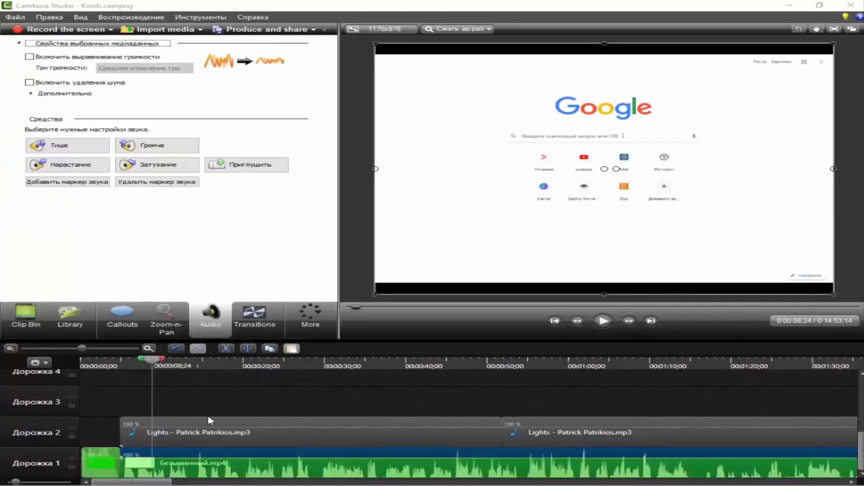
pyautogui.click(204, 444)
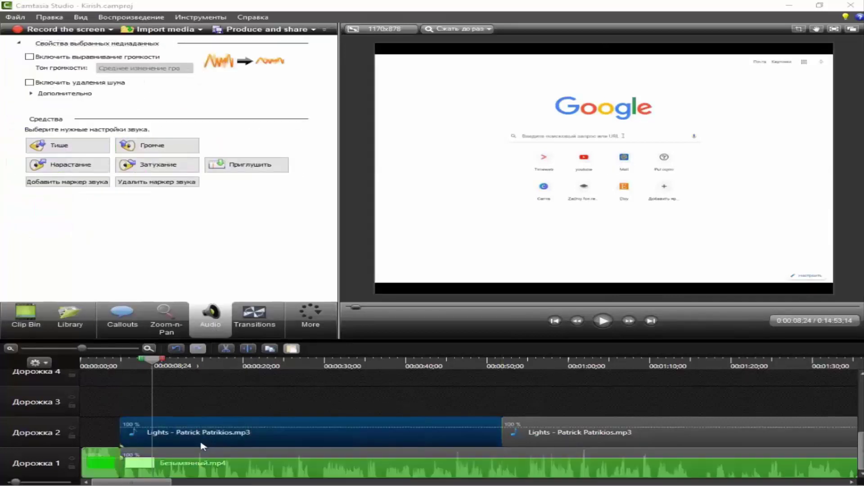
pyautogui.moveTo(297, 426); pyautogui.dragTo(297, 443)
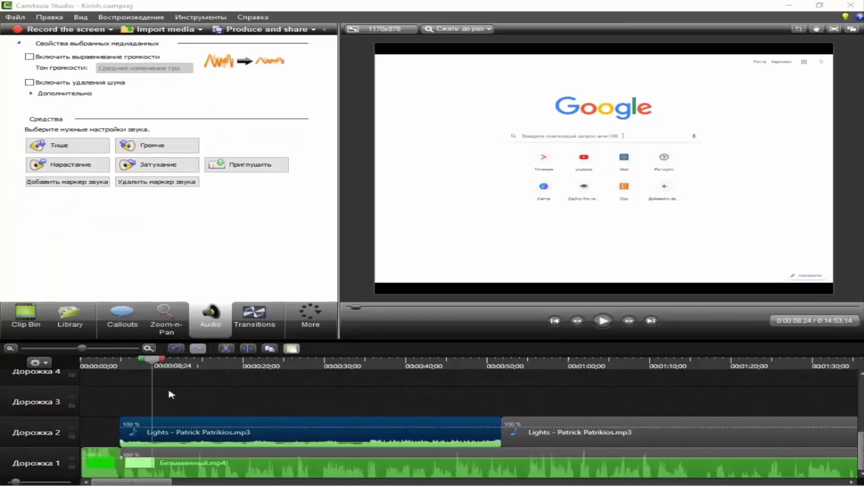
pyautogui.click(603, 321)
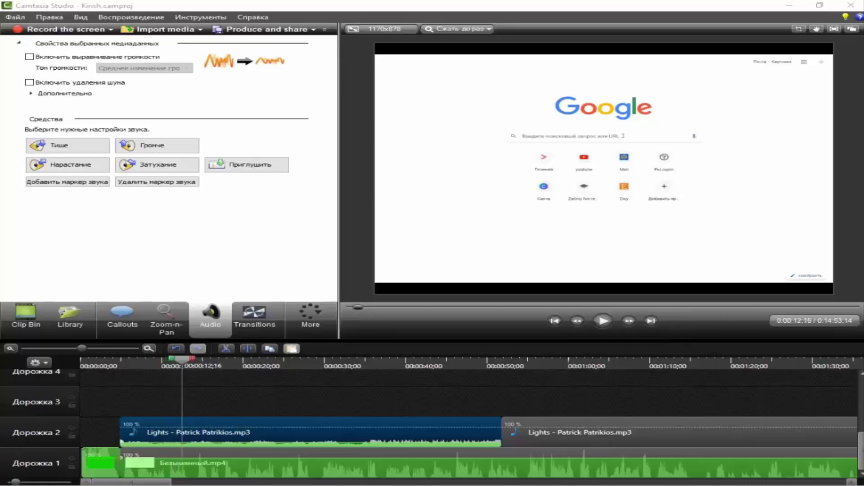
# Raise the volume of the Безымянный.mp4 clip on track 1 and preview the sound up to 0:00:15;18.
pyautogui.click(217, 458)
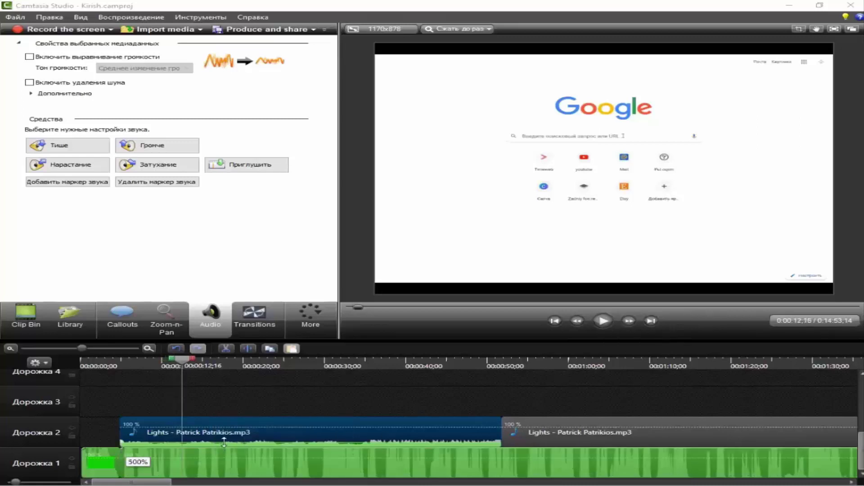
pyautogui.click(603, 321)
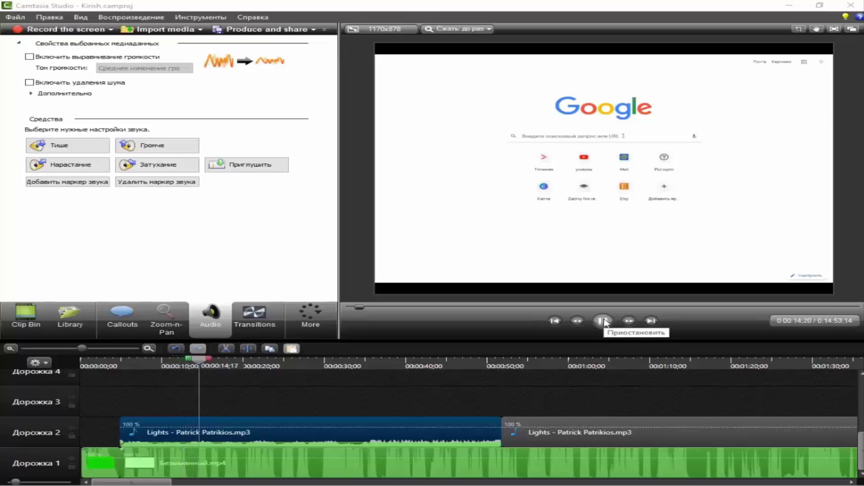
pyautogui.click(603, 321)
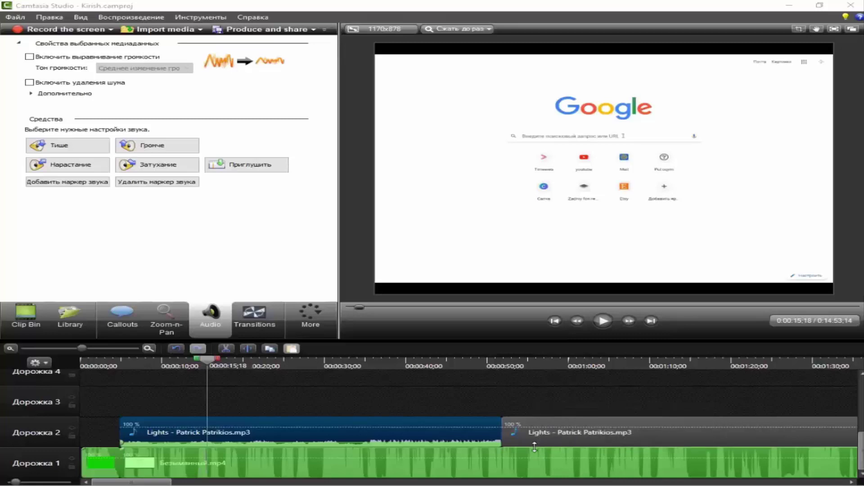
# Lower the volume of the following music clips on track 2, continuing along the timeline to the end of Безымянный.mp4.
pyautogui.moveTo(534, 447); pyautogui.dragTo(534, 442)
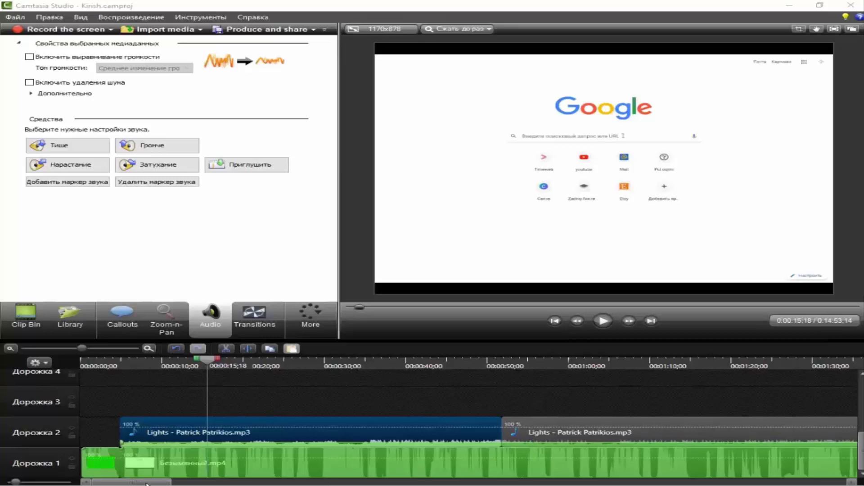
pyautogui.hscroll(10, 147, 483)
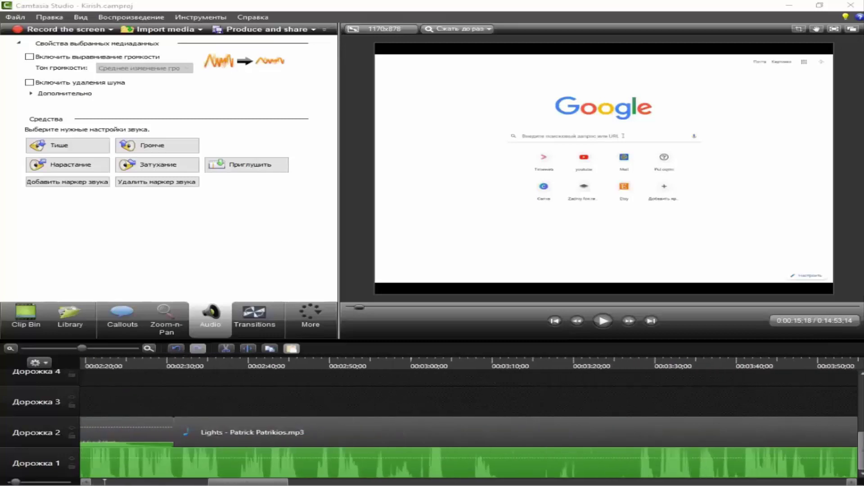
pyautogui.hscroll(1, 468, 423)
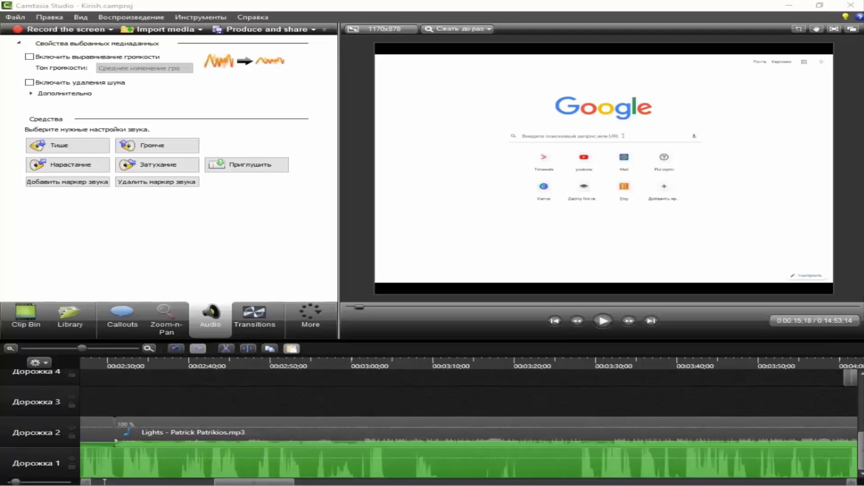
pyautogui.hscroll(15, 164, 373)
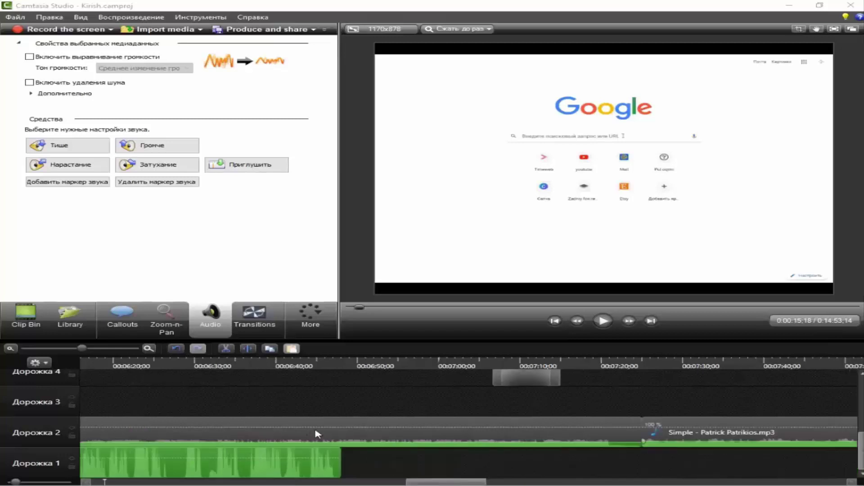
# Split the Simple music clip on track 2 at 0:06:48;02, where Безымянный.mp4 ends, and delete the remainder and the clip after it.
pyautogui.click(311, 432)
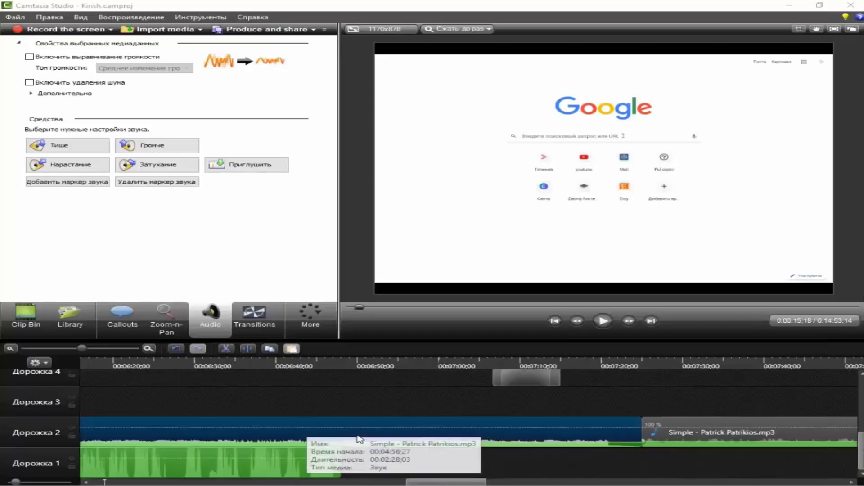
pyautogui.click(343, 360)
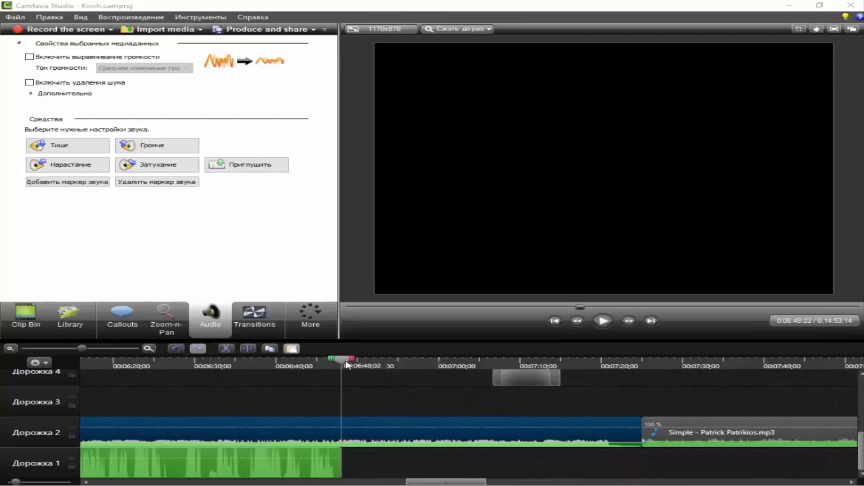
pyautogui.click(247, 348)
pyautogui.click(419, 433)
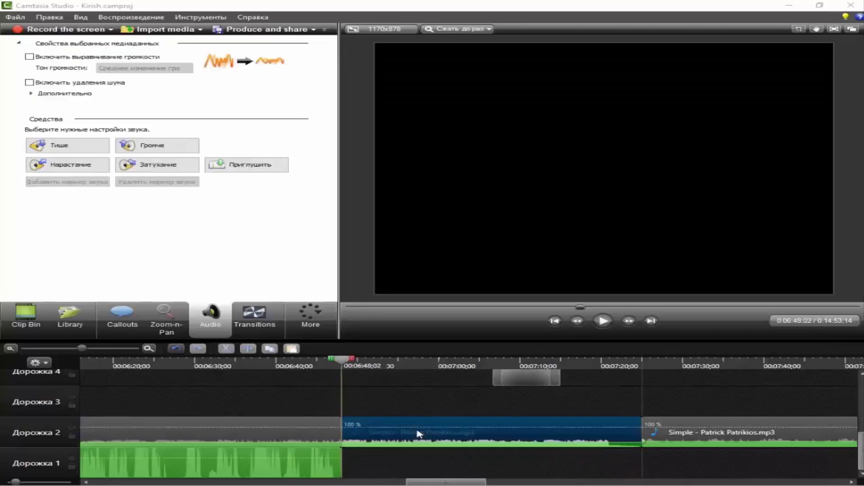
pyautogui.press('Delete')
pyautogui.click(707, 435)
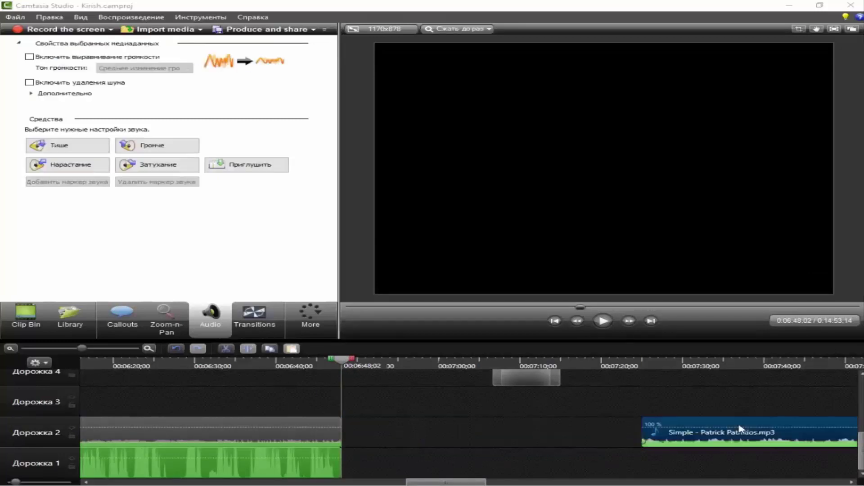
pyautogui.press('Delete')
# Delete the remaining music on track 2 past 0:06:48;02 and have the green-screen clip directly follow Безымянный.mp4 on track 1.
pyautogui.click(25, 317)
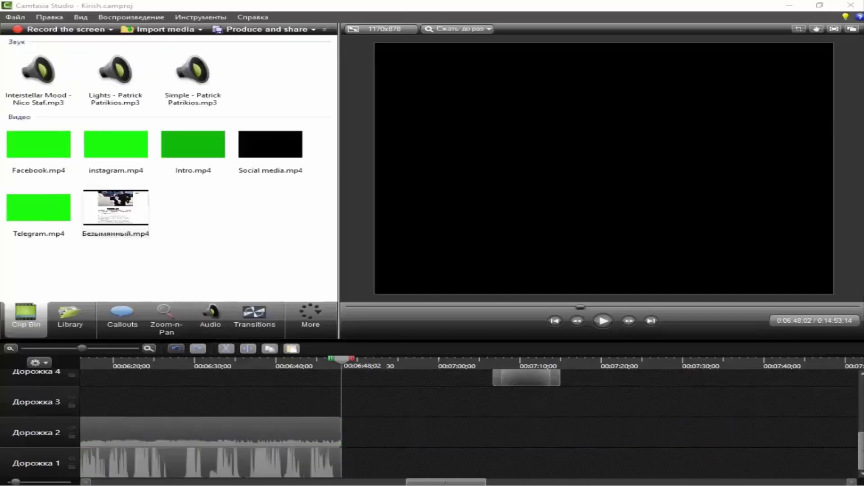
pyautogui.moveTo(446, 482); pyautogui.dragTo(462, 464)
pyautogui.click(613, 440)
pyautogui.press('Delete')
pyautogui.hotkey('ctrl', 'z')
pyautogui.click(639, 440)
pyautogui.press('Delete')
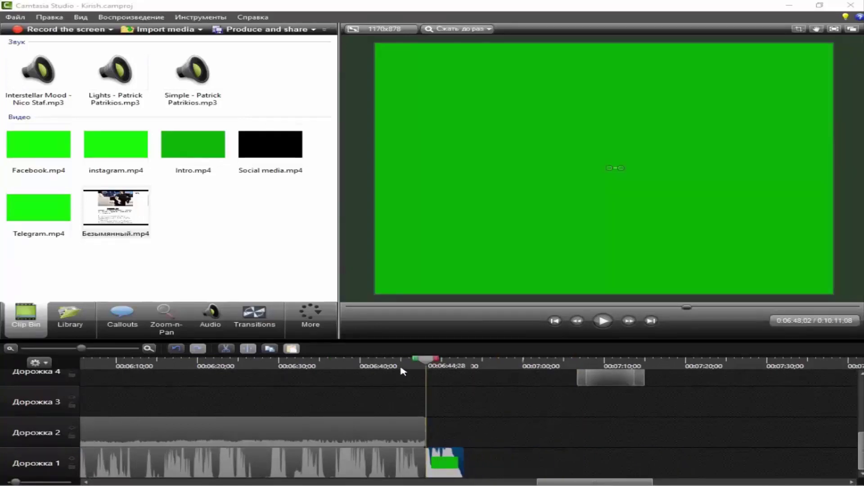
# Preview the transition from Безымянный.mp4 into the closing green-screen clip on track 1, stopping at 0:06:49;17.
pyautogui.click(400, 366)
pyautogui.click(602, 321)
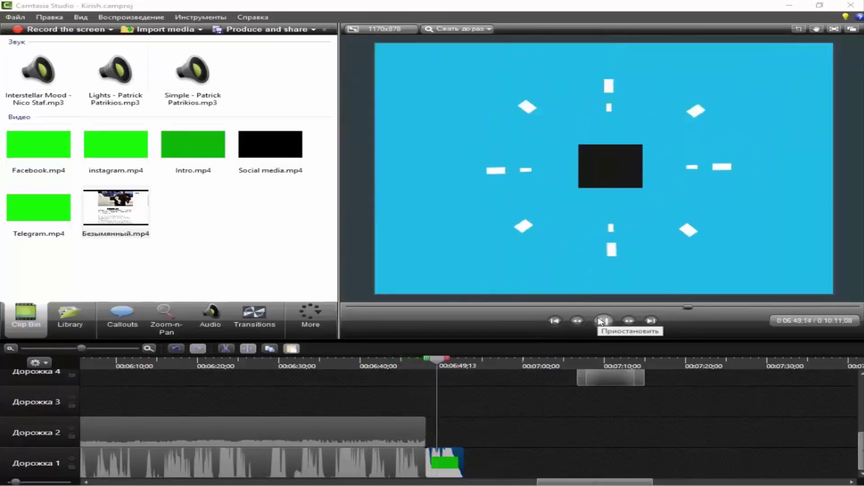
pyautogui.click(601, 321)
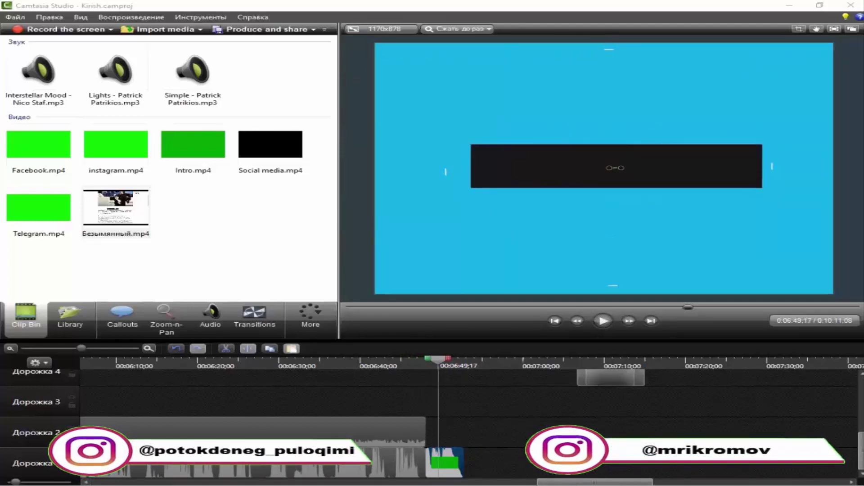
# Move Группа 1 from track 4 to track 3 so that it starts at about 0:00:35.
pyautogui.scroll(2, 468, 423)
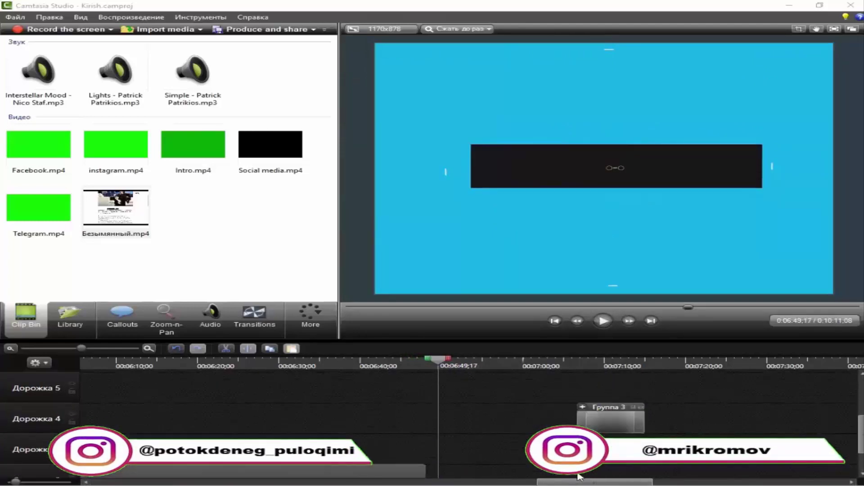
pyautogui.scroll(-1, 578, 477)
pyautogui.moveTo(567, 483); pyautogui.dragTo(191, 483)
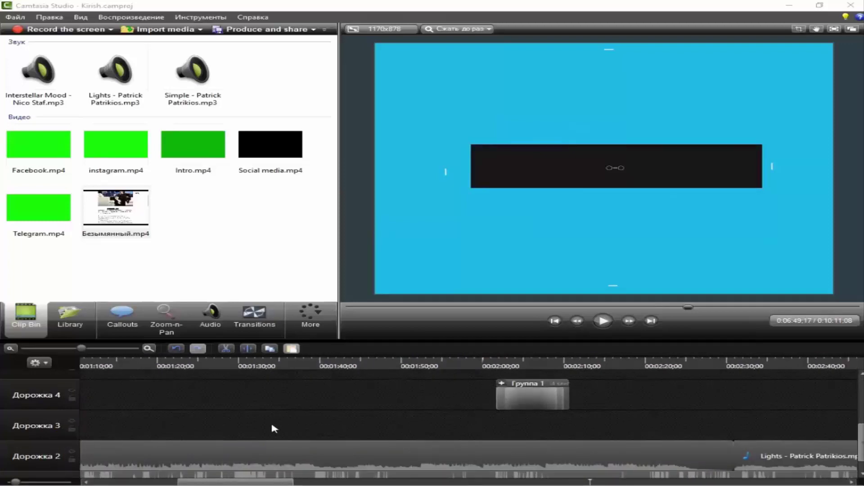
pyautogui.moveTo(500, 393); pyautogui.dragTo(159, 394)
pyautogui.hscroll(-5, 730, 395)
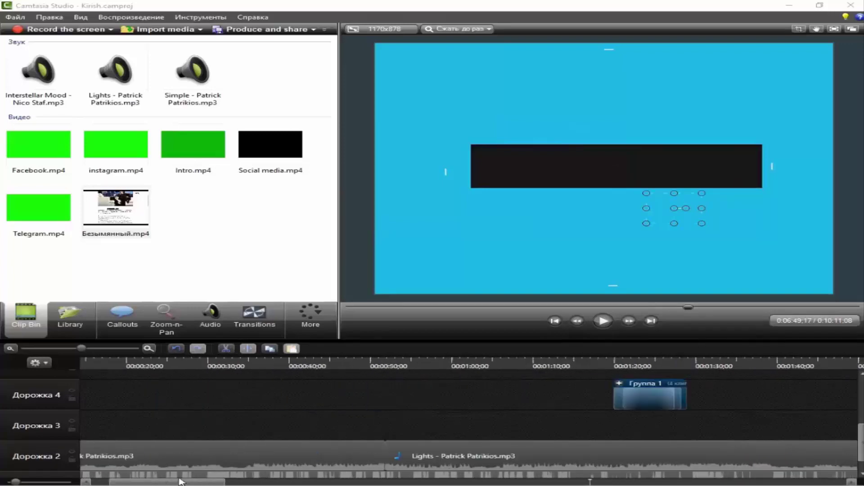
pyautogui.moveTo(730, 394); pyautogui.dragTo(366, 424)
# Preview the Группа 1 social media overlay from 0:00:34;00.
pyautogui.click(356, 365)
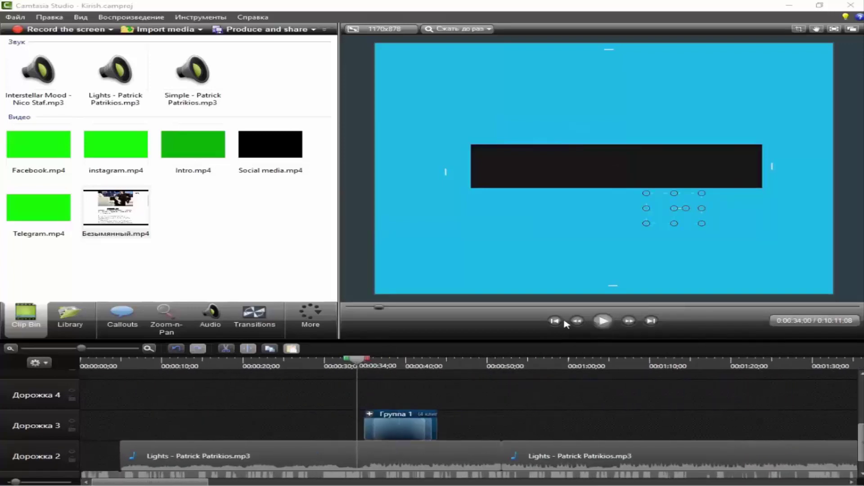
pyautogui.click(602, 321)
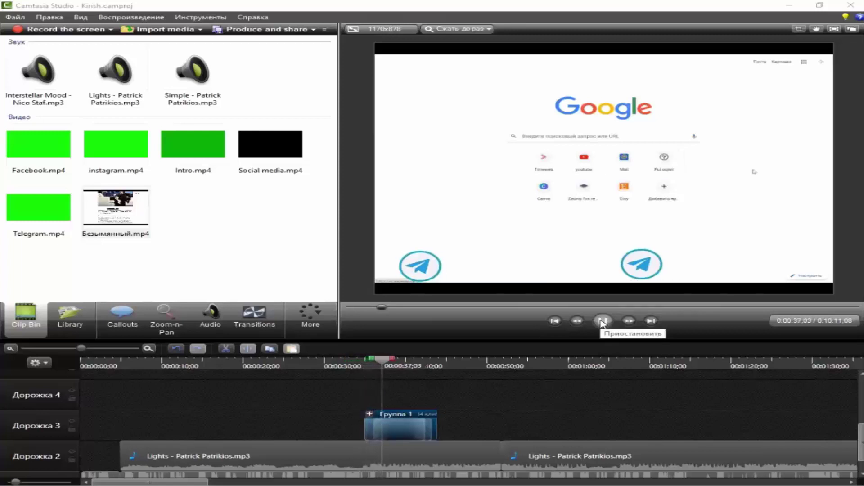
pyautogui.click(602, 321)
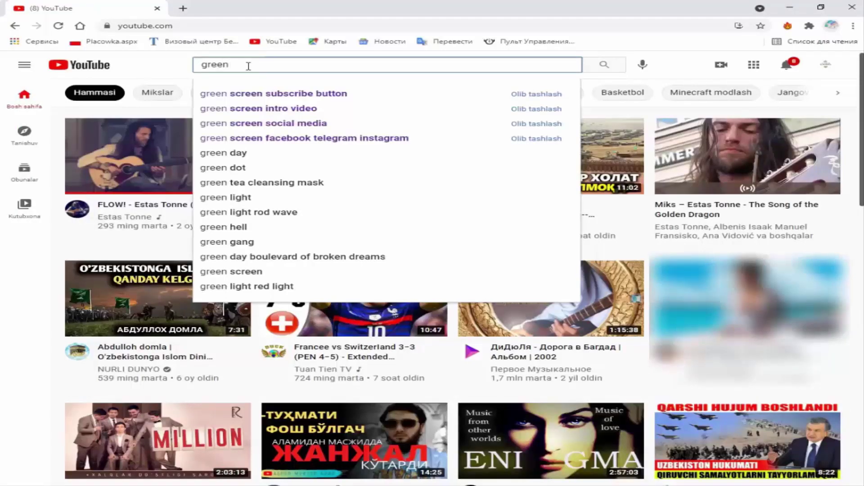
# Search YouTube for "green screen social media", watch part of the Free HD lower third video, and return to Camtasia Studio.
pyautogui.click(317, 129)
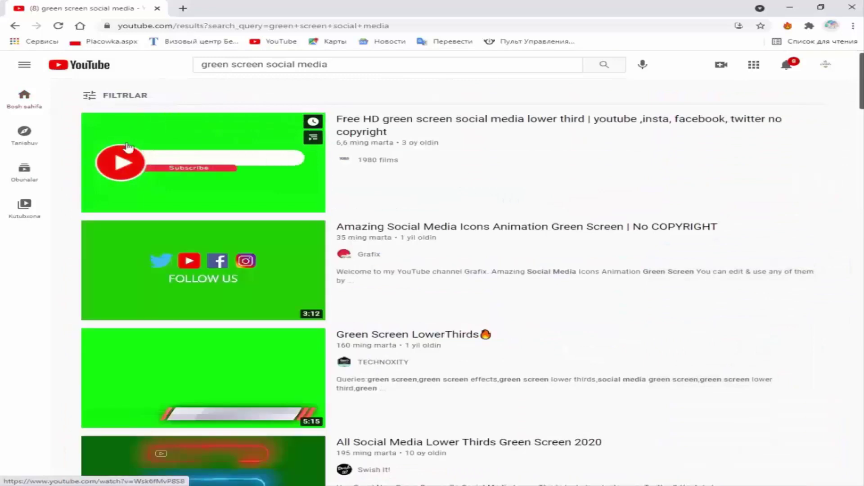
pyautogui.click(243, 271)
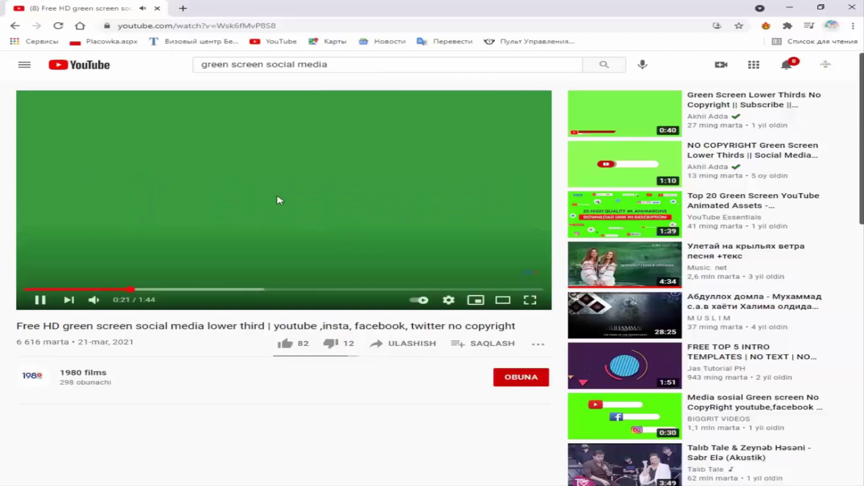
pyautogui.click(280, 200)
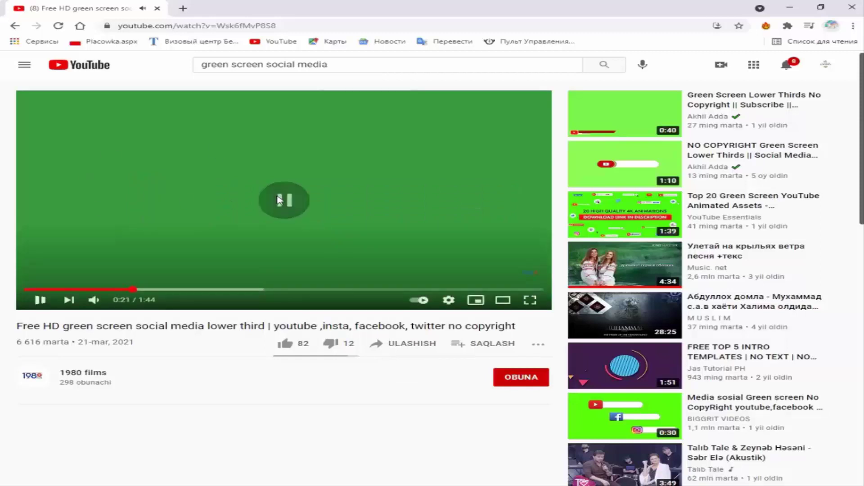
pyautogui.click(789, 7)
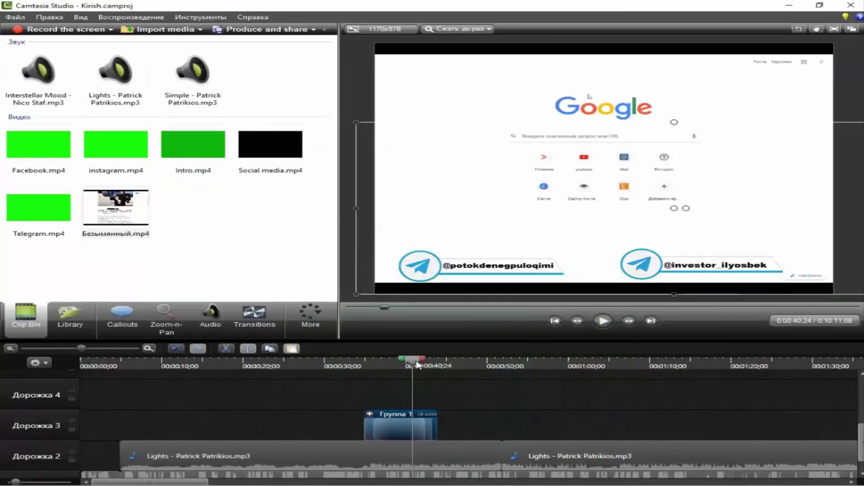
# Import the y2mate.com All Social Media Lower Thirds Green Screen video and preview its Instagram banner up to 0:00:16;24.
pyautogui.moveTo(395, 361); pyautogui.dragTo(335, 370)
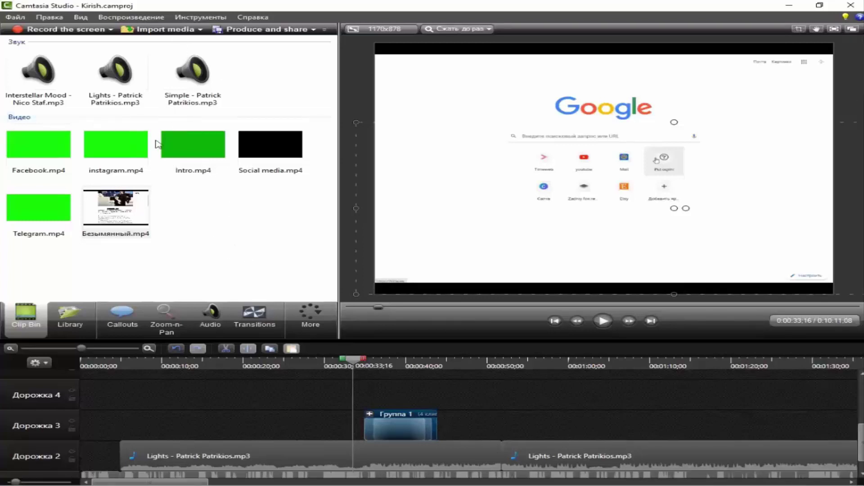
pyautogui.click(109, 149)
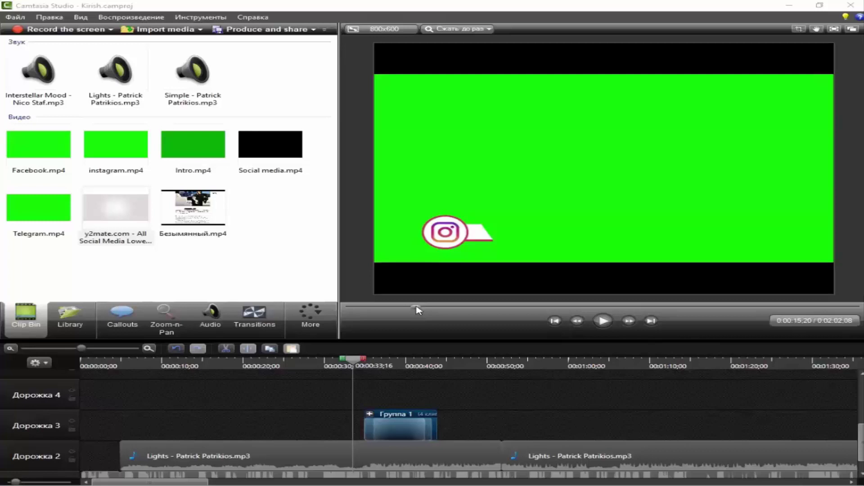
pyautogui.click(604, 325)
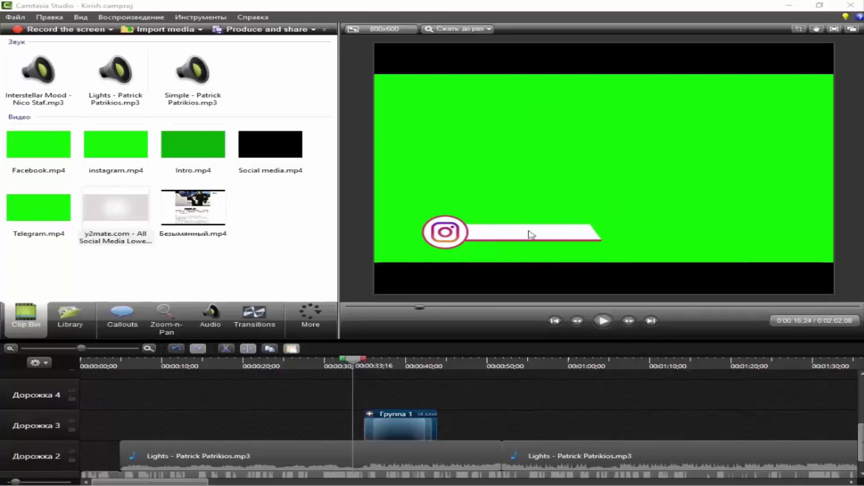
# Replace Группа 1 on track 3 with the y2mate.com lower thirds video, starting at about 0:00:08.
pyautogui.click(322, 318)
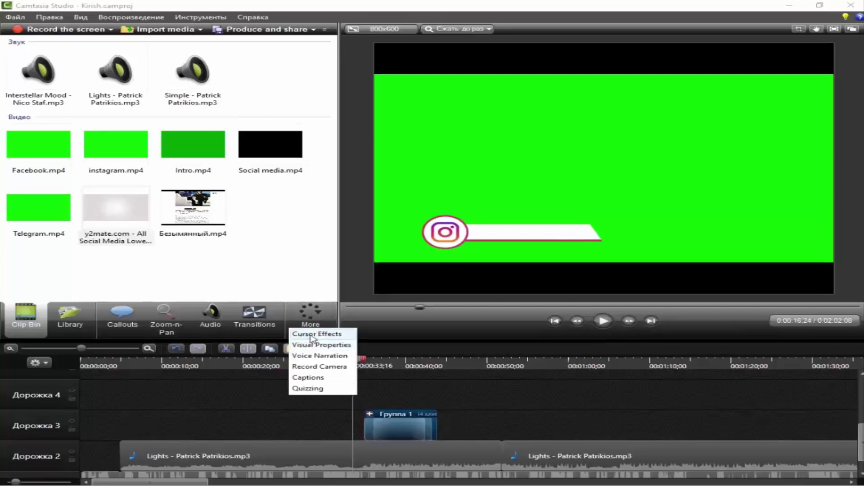
pyautogui.click(336, 350)
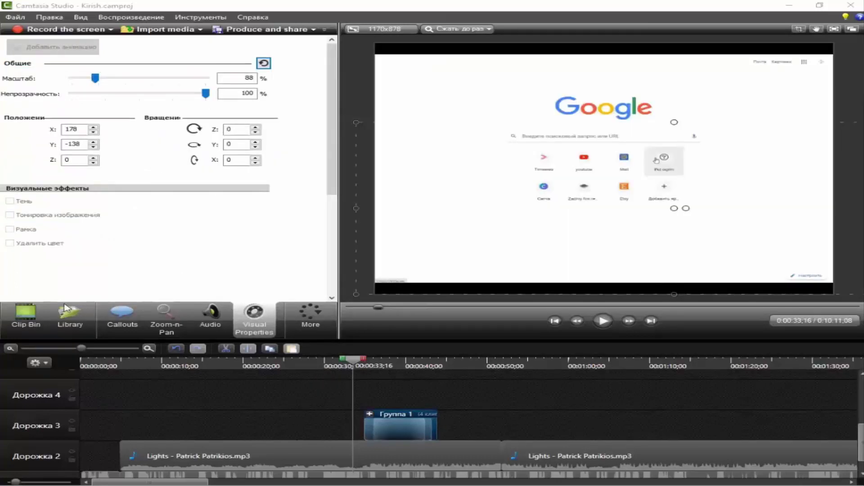
pyautogui.click(24, 314)
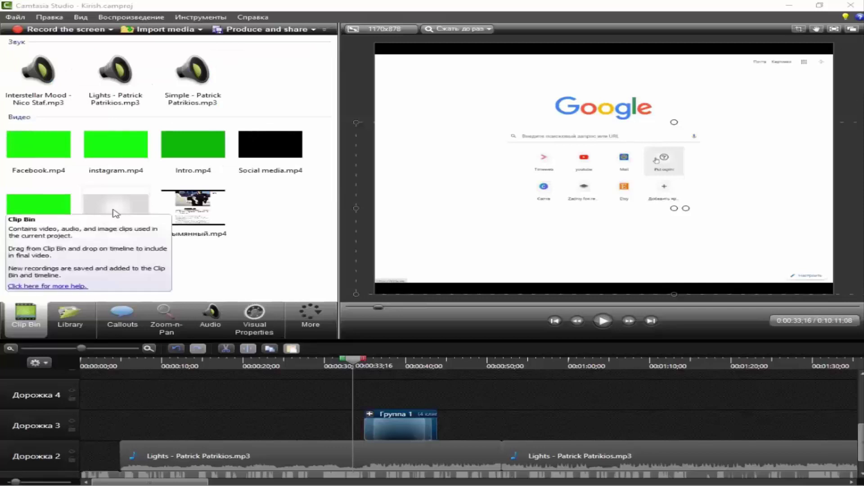
pyautogui.moveTo(121, 216); pyautogui.dragTo(200, 419)
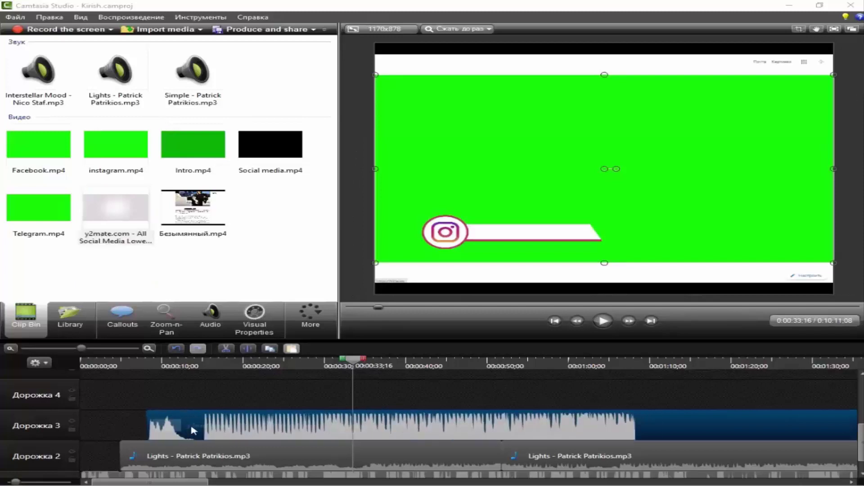
pyautogui.moveTo(360, 360); pyautogui.dragTo(358, 361)
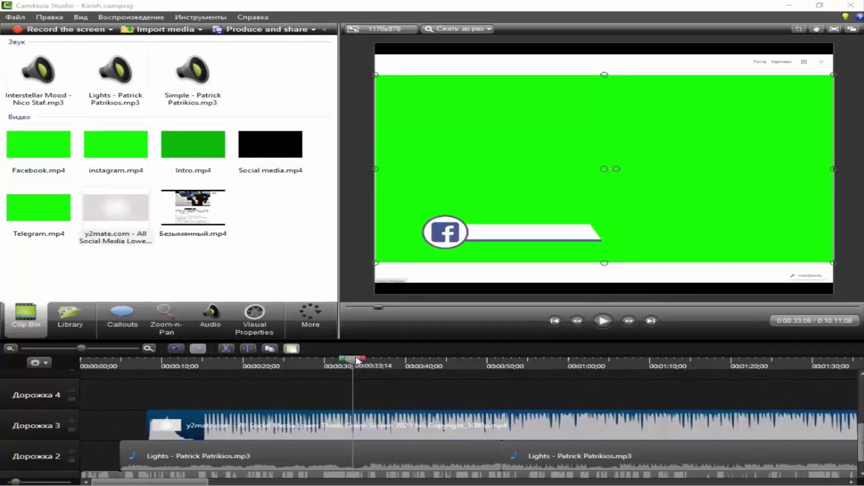
# Enable Удалить цвет for green on the y2mate.com clip and check the Instagram banner at 0:00:29;08.
pyautogui.click(272, 331)
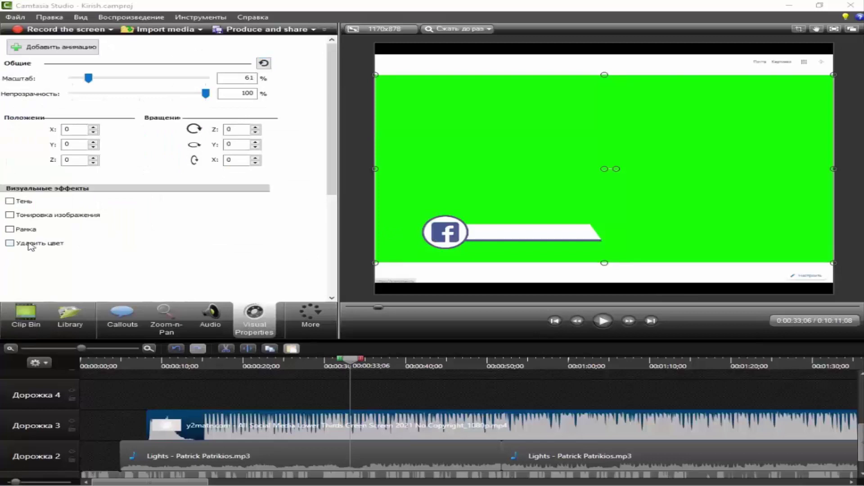
pyautogui.click(10, 243)
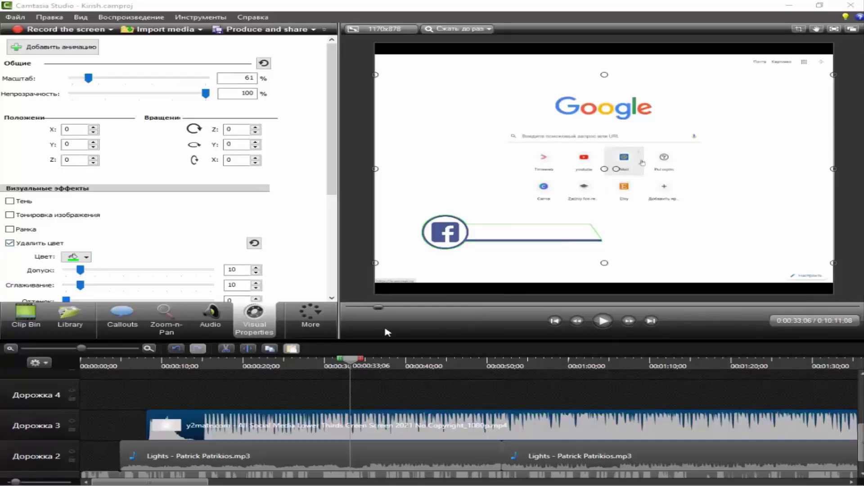
pyautogui.moveTo(333, 363); pyautogui.dragTo(320, 363)
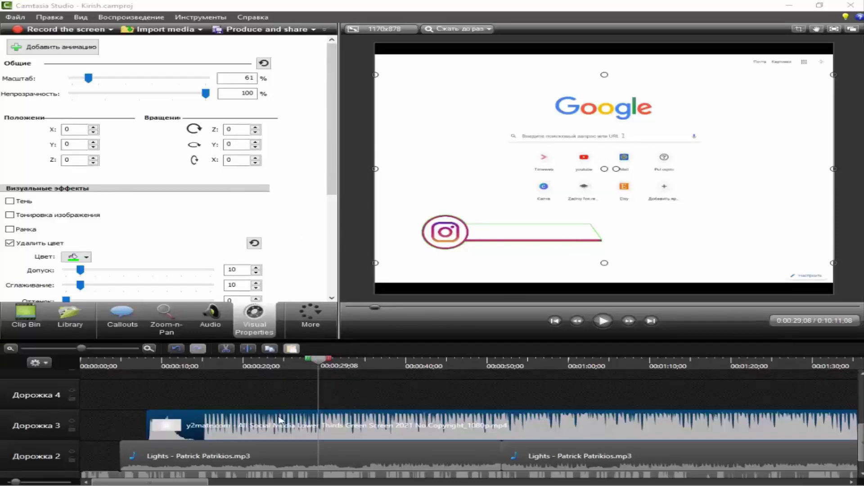
# Delete the y2mate.com lower thirds clip from track 3.
pyautogui.click(42, 317)
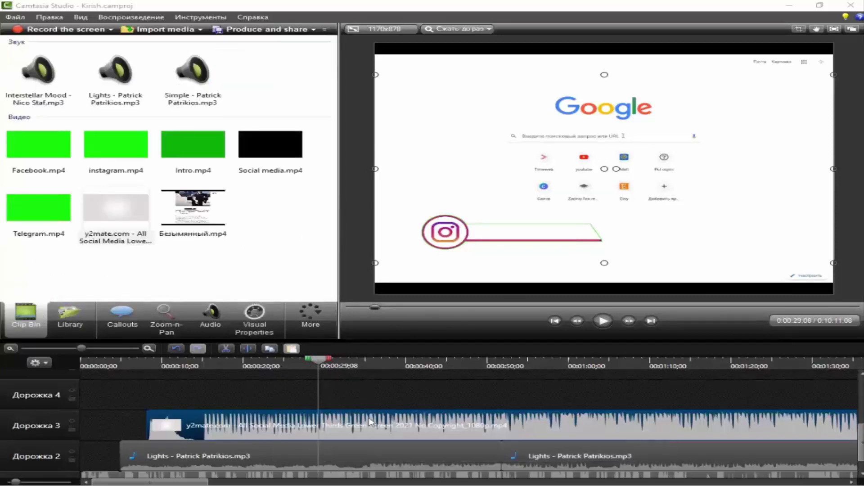
pyautogui.press('Delete')
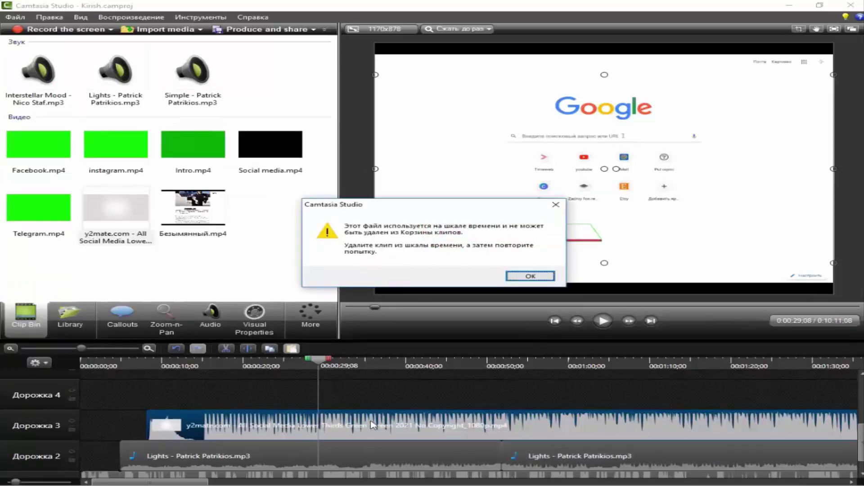
pyautogui.press('Return')
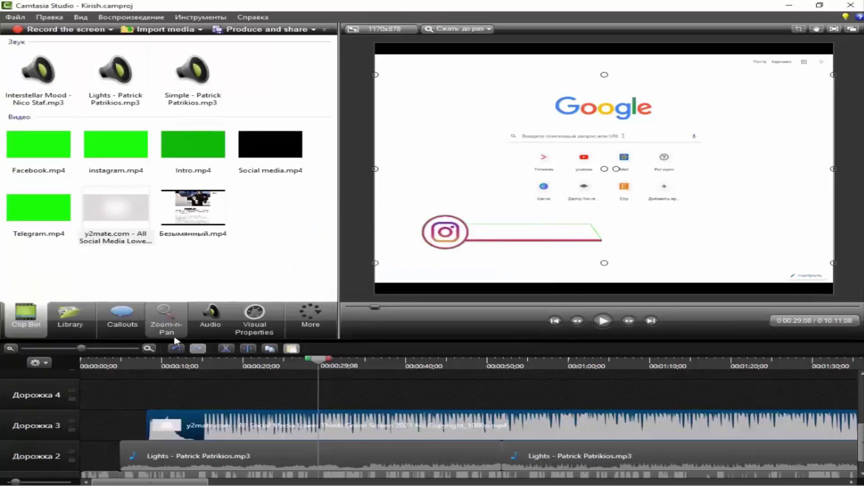
pyautogui.click(331, 423)
pyautogui.press('Delete')
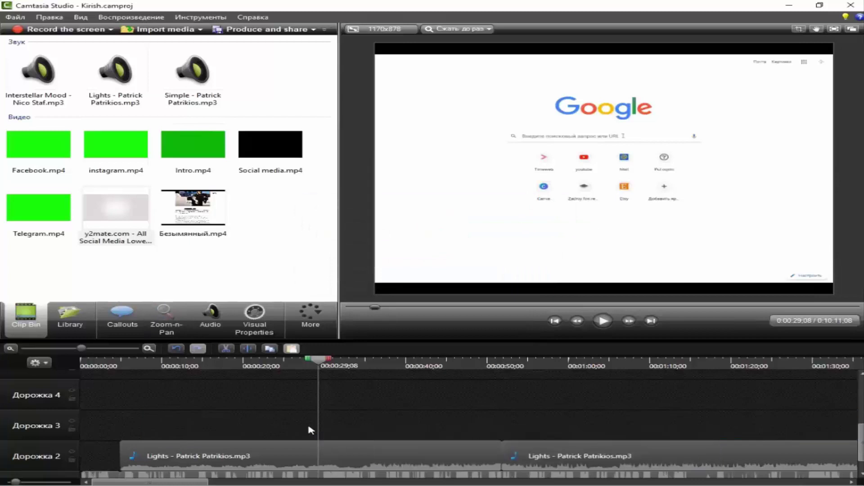
# Undo the y2mate.com lower thirds edits until Группа 1 is back on track 3, and check its Telegram banners at 0:00:38;28.
pyautogui.click(103, 220)
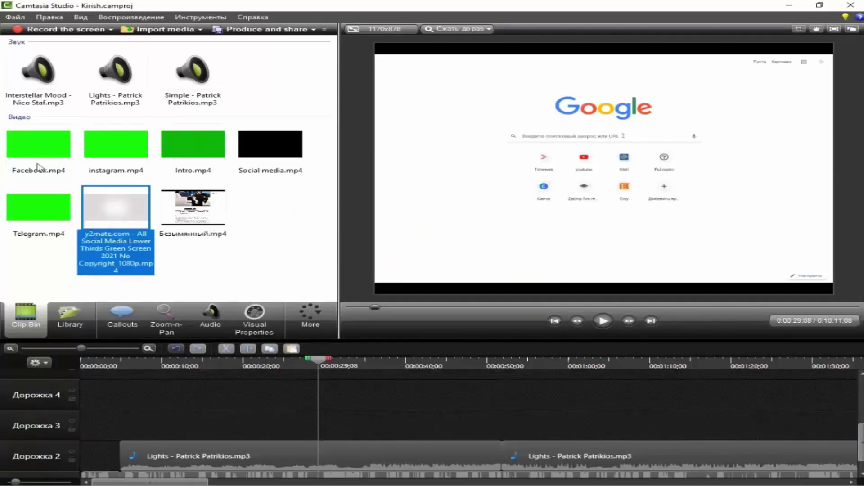
pyautogui.click(37, 162)
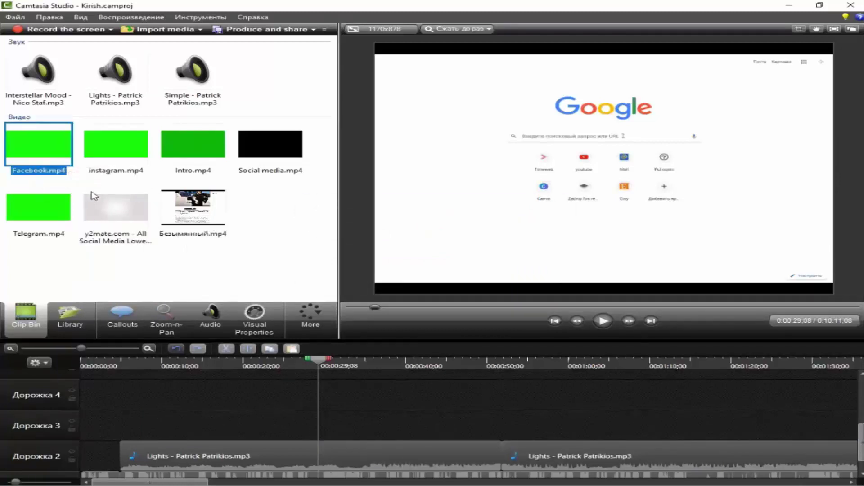
pyautogui.click(132, 147)
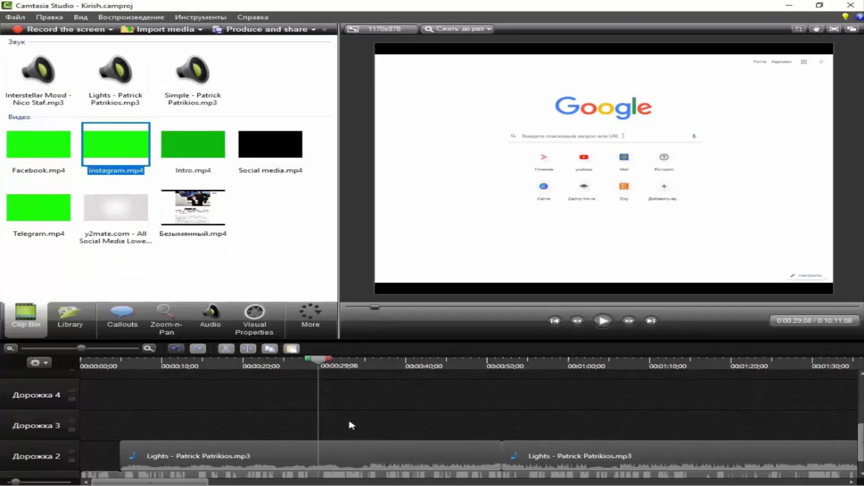
pyautogui.click(177, 349)
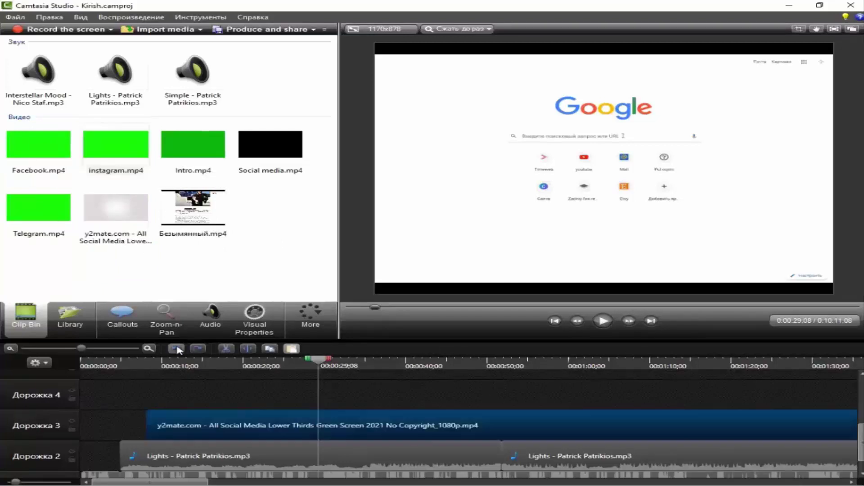
pyautogui.click(176, 349)
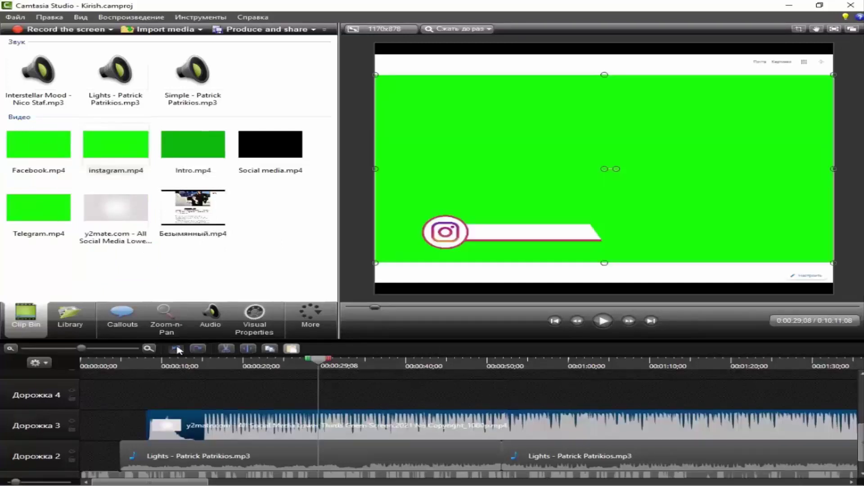
pyautogui.click(176, 348)
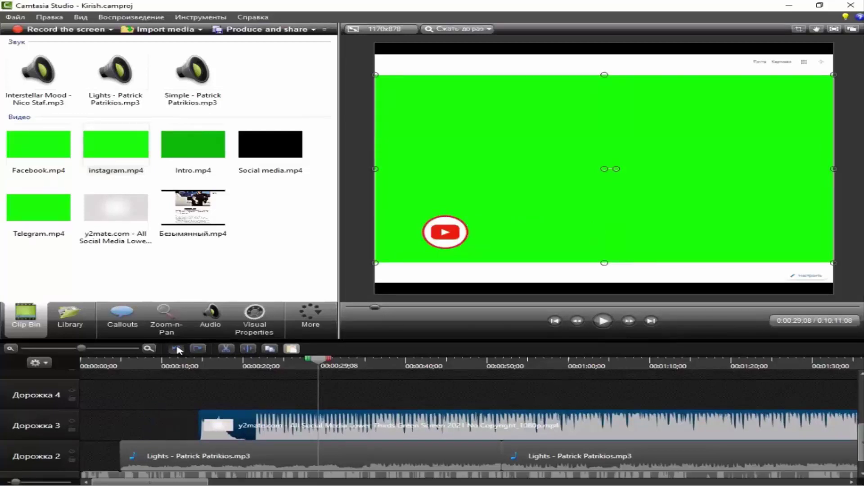
pyautogui.click(176, 348)
pyautogui.click(176, 349)
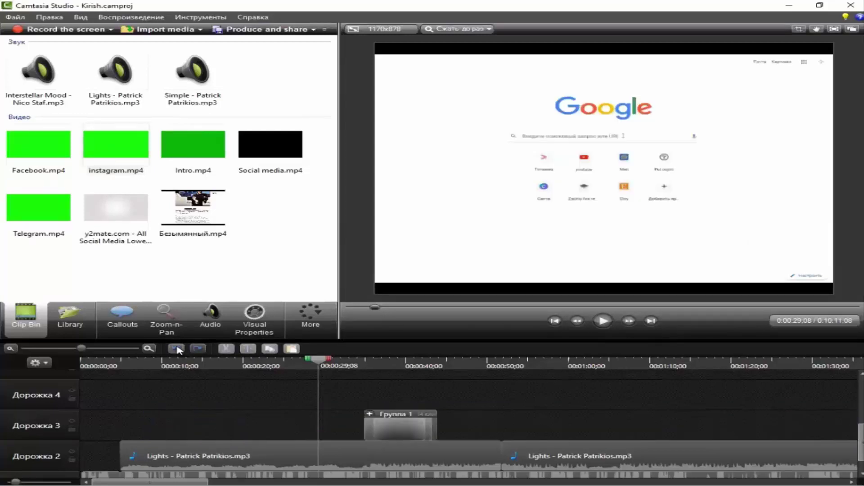
pyautogui.click(365, 366)
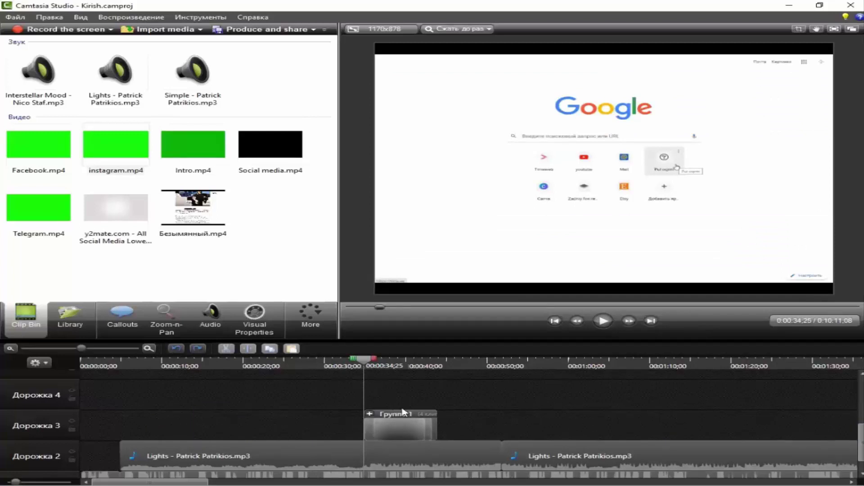
pyautogui.click(398, 366)
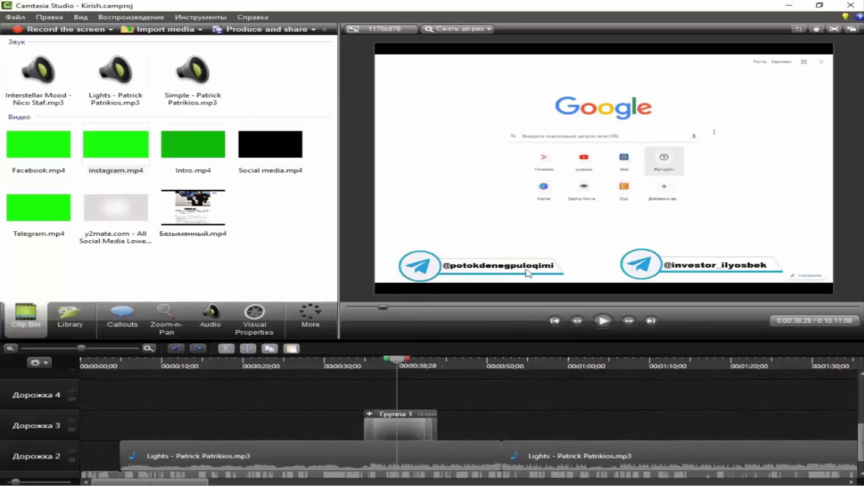
pyautogui.click(136, 322)
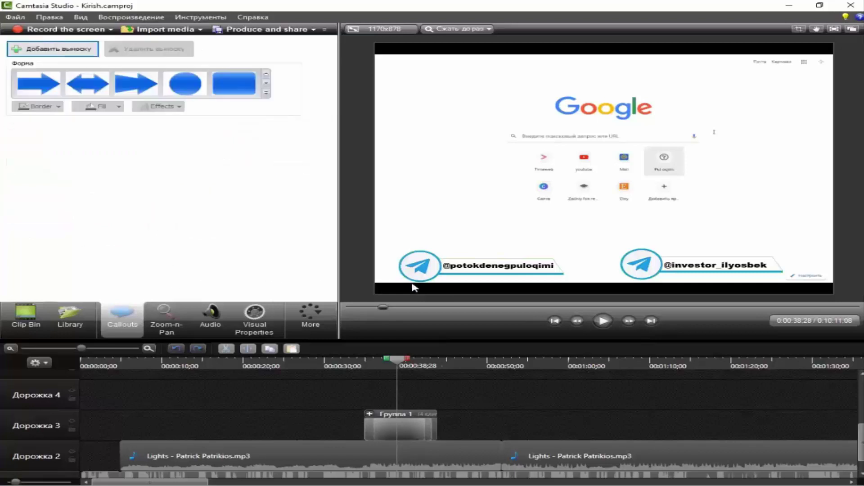
pyautogui.click(267, 93)
pyautogui.click(267, 93)
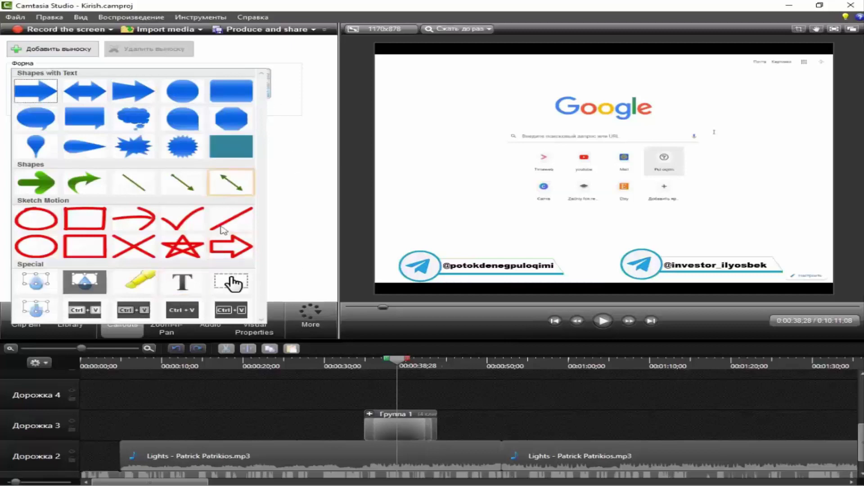
pyautogui.click(202, 287)
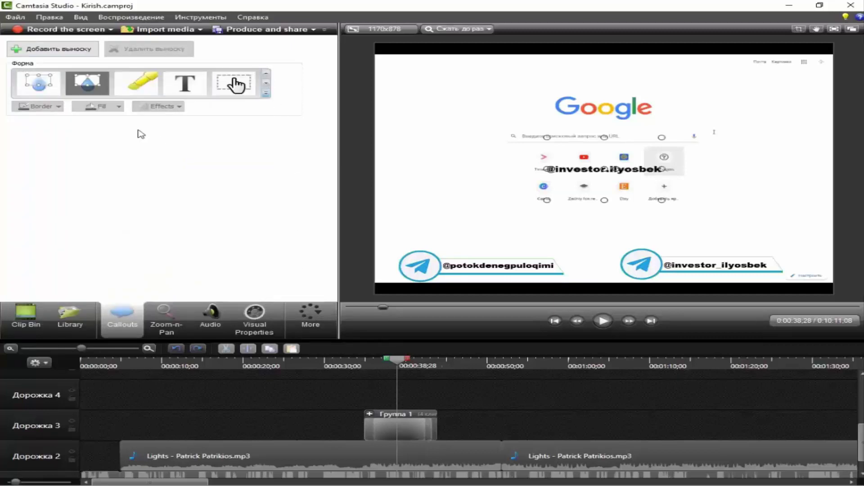
pyautogui.hotkey('ctrl', 'v')
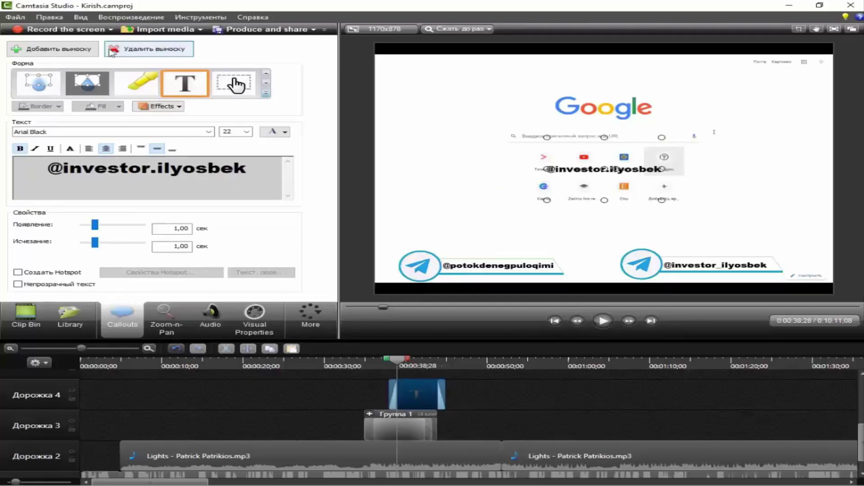
pyautogui.click(131, 57)
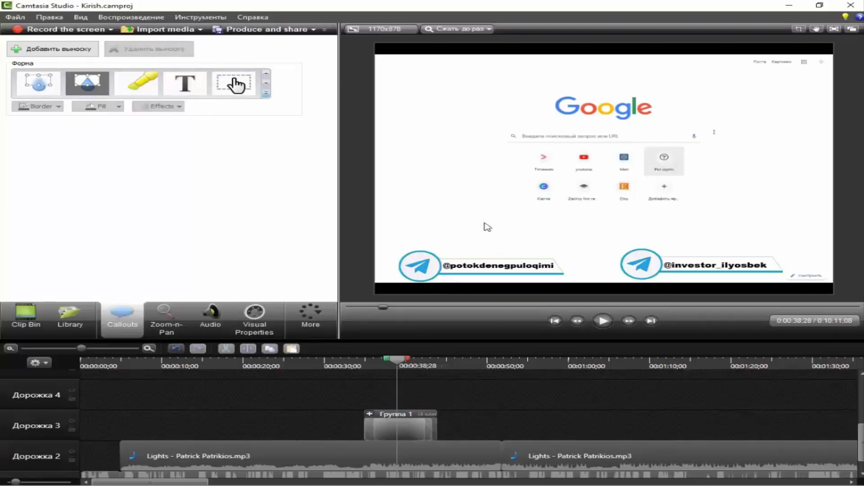
pyautogui.click(495, 267)
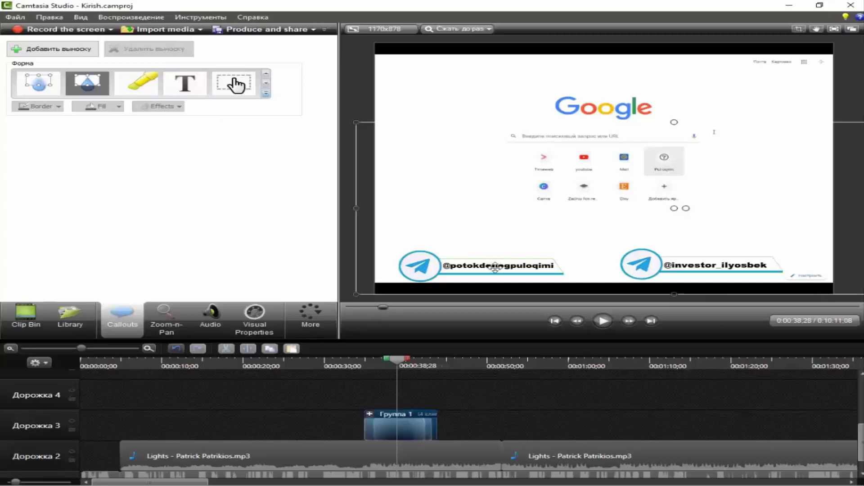
pyautogui.click(495, 267)
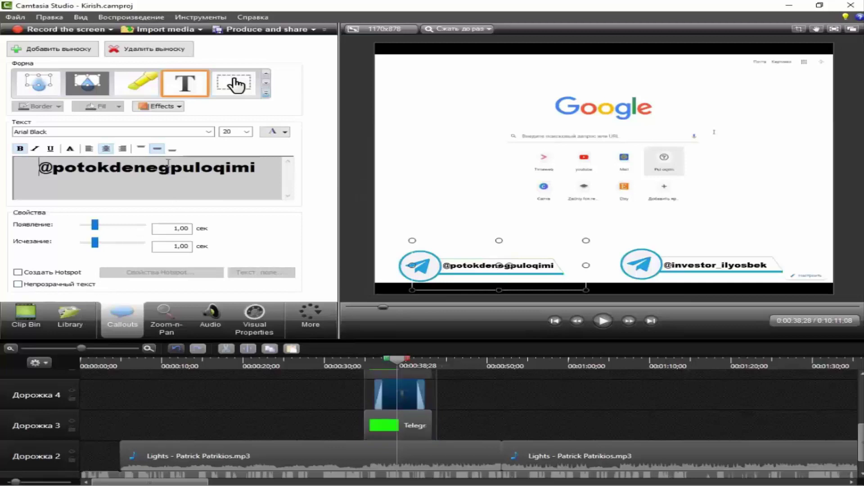
pyautogui.click(210, 169)
pyautogui.press('BackSpace')
pyautogui.press('BackSpace')
pyautogui.press('BackSpace')
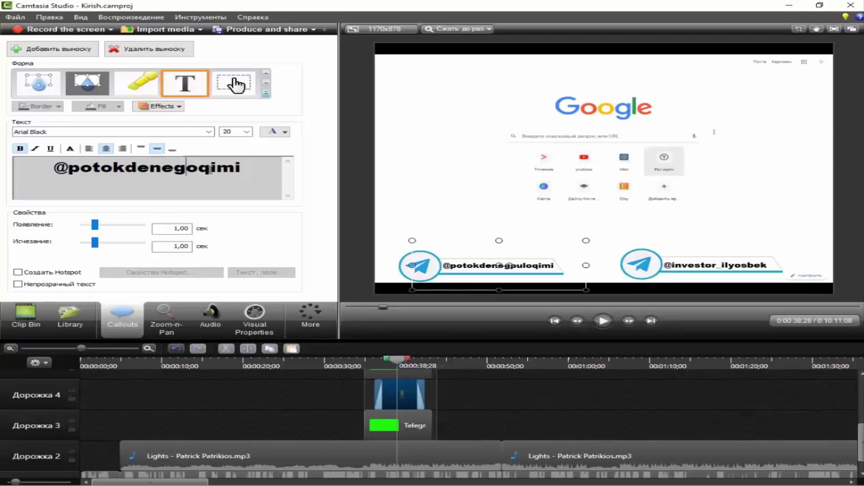
pyautogui.press('Delete')
pyautogui.press('Delete')
pyautogui.press('Delete')
pyautogui.press('Delete')
pyautogui.press('Delete')
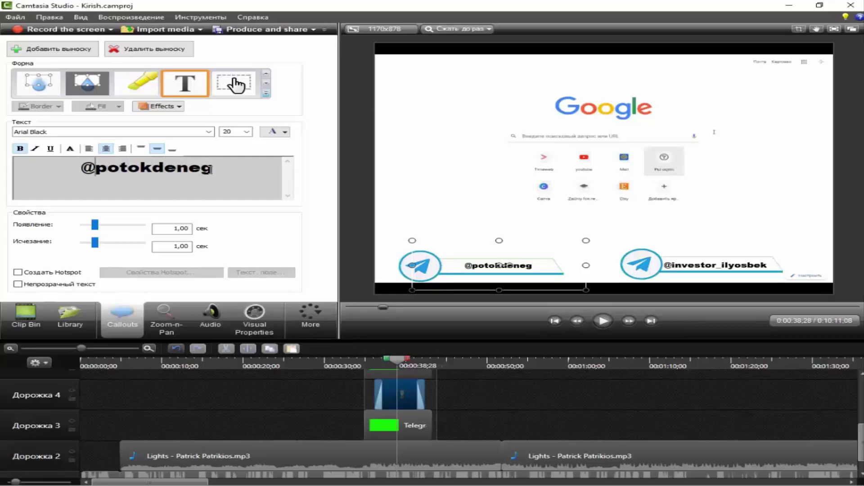
pyautogui.click(95, 168)
pyautogui.write('p')
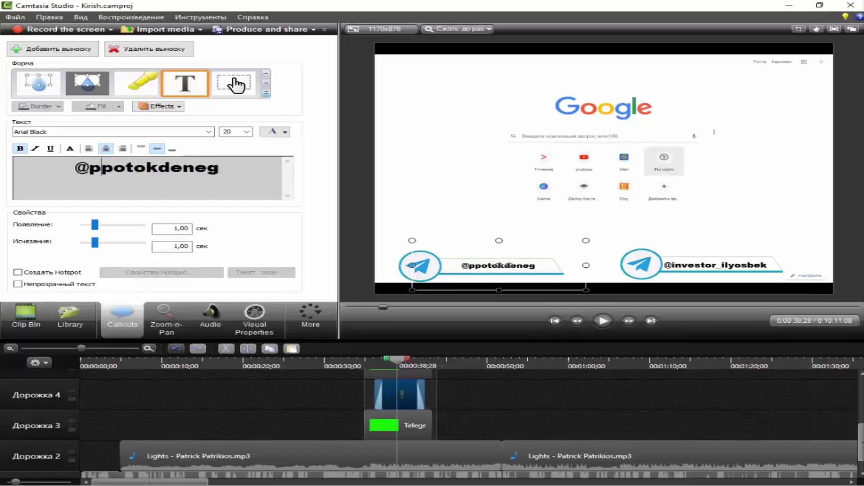
pyautogui.write('uloqimi')
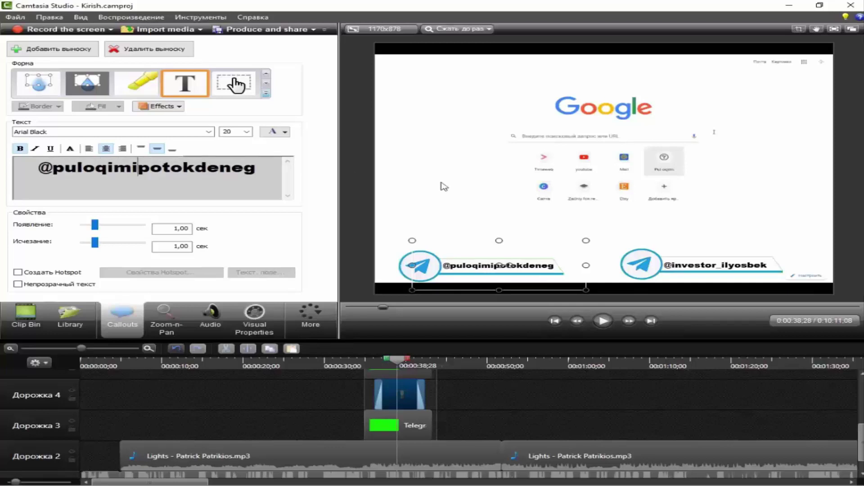
pyautogui.click(457, 177)
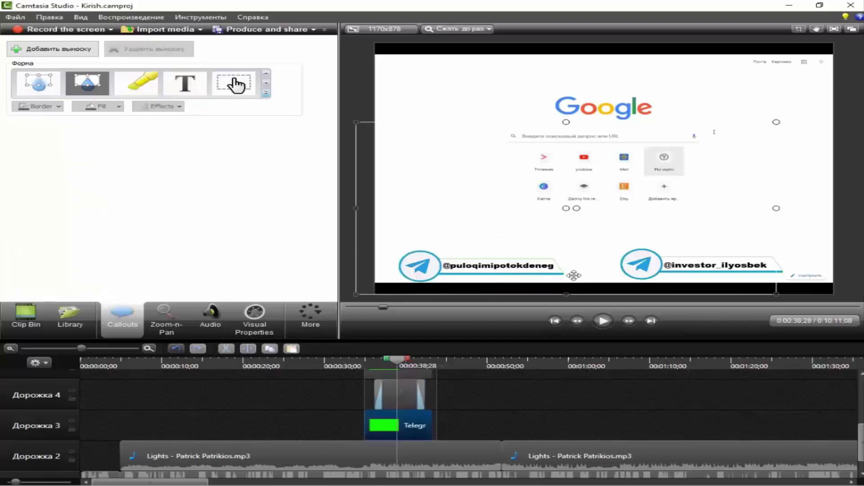
# Play back the Telegram banners from 0:00:33;20 to 0:00:44;28 to check the edited caption.
pyautogui.click(354, 366)
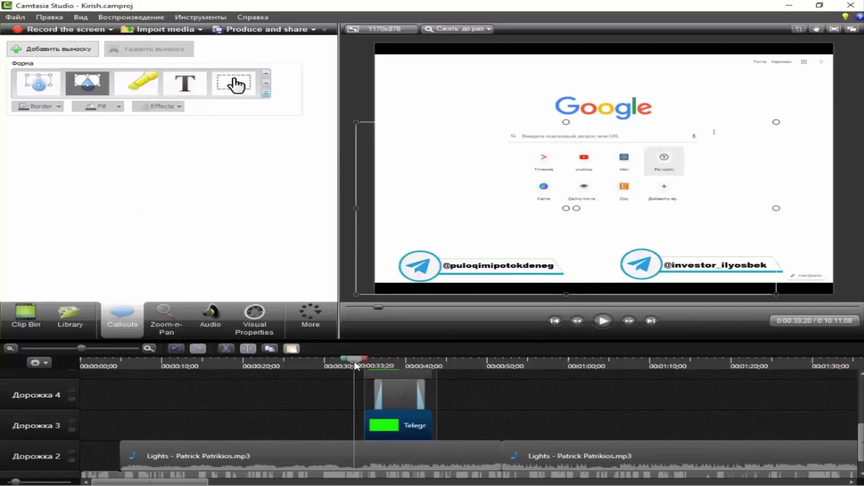
pyautogui.click(604, 321)
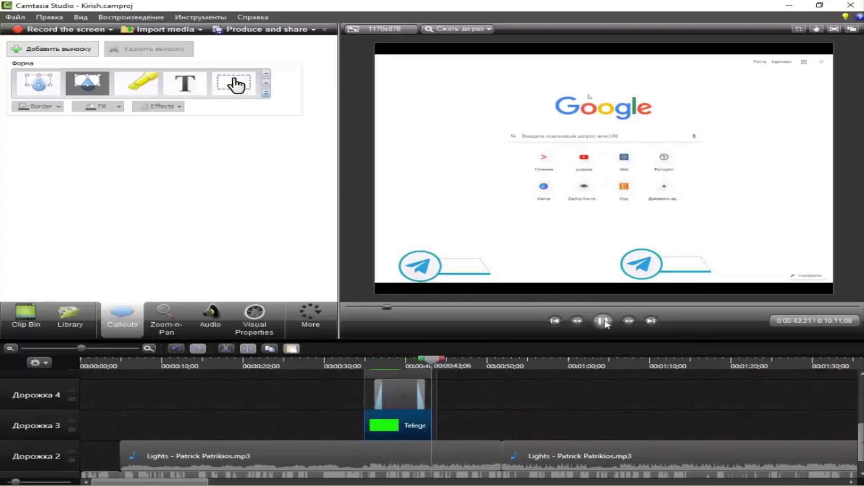
pyautogui.click(603, 321)
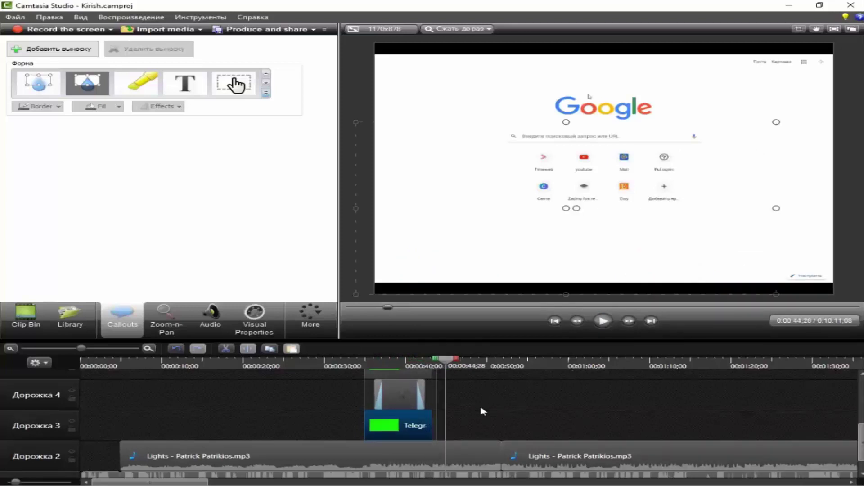
# Collapse Группа 1 on the timeline and place the playhead at 0:00:45;28.
pyautogui.scroll(2, 478, 417)
pyautogui.scroll(2, 466, 426)
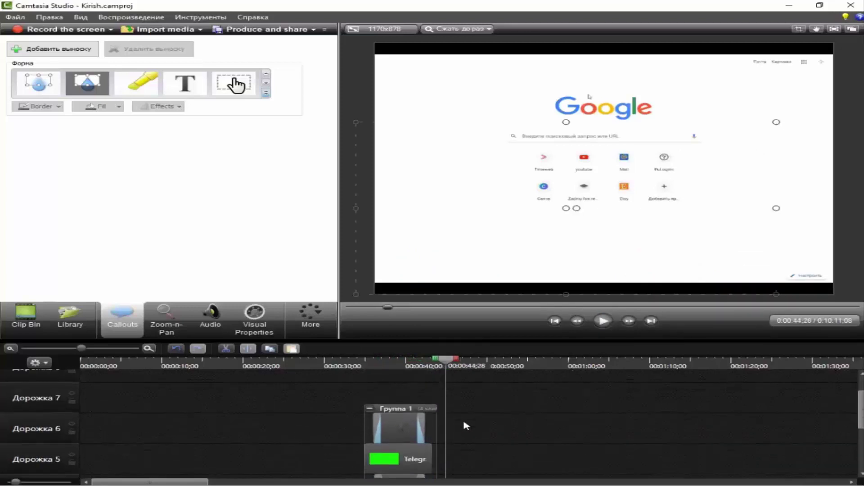
pyautogui.click(369, 409)
pyautogui.scroll(-3, 387, 411)
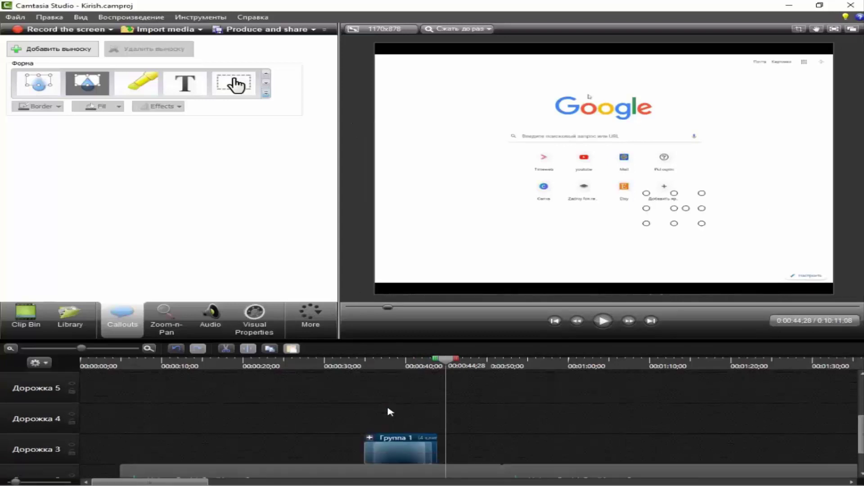
pyautogui.click(454, 365)
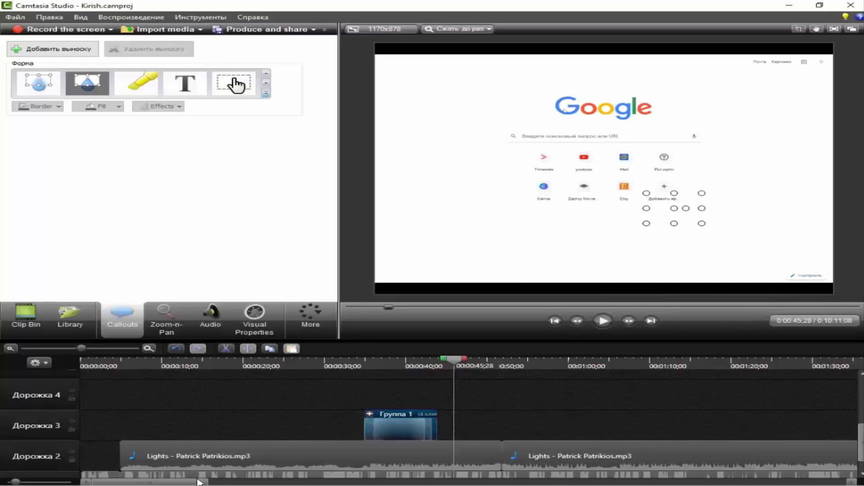
# Move the banner group at about 0:04:00 on track 4 to track 3, starting at about 0:02:37.
pyautogui.click(11, 349)
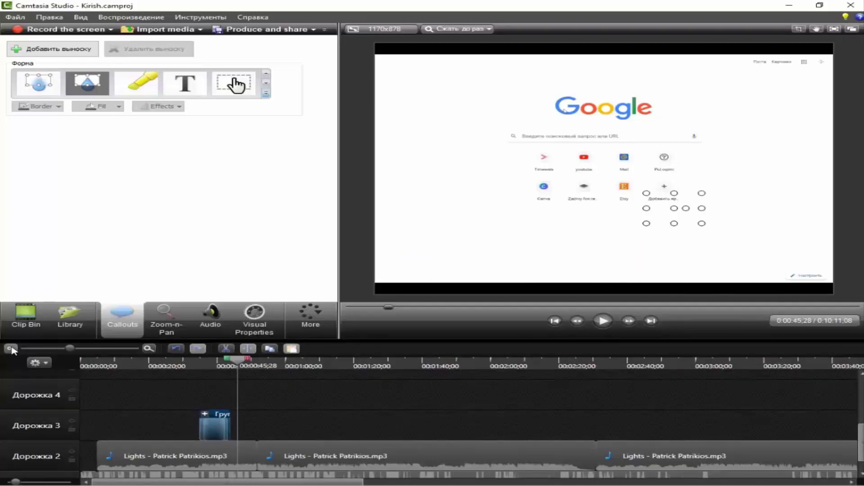
pyautogui.moveTo(313, 482); pyautogui.dragTo(403, 482)
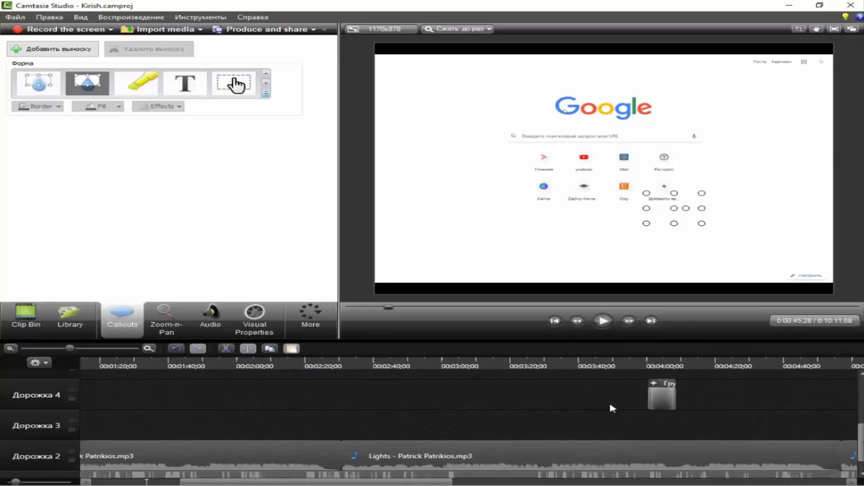
pyautogui.moveTo(666, 399); pyautogui.dragTo(380, 434)
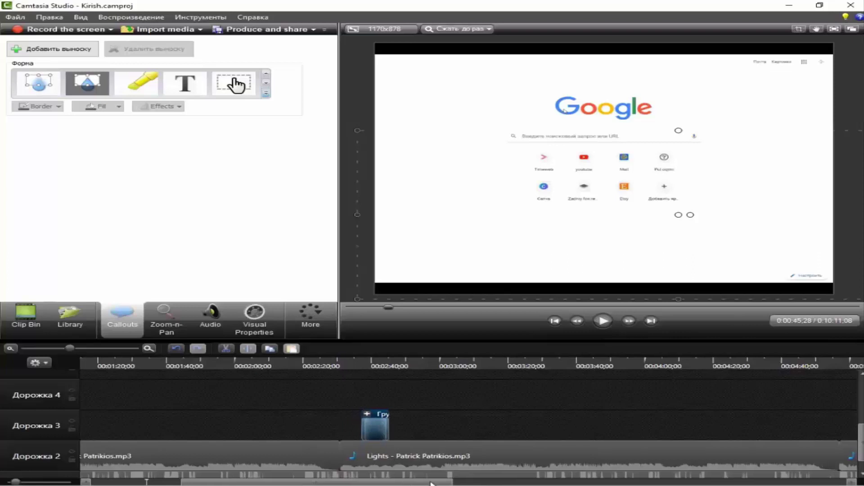
# Move the banner group at about 0:07:07 on track 4 to track 3, starting at about 0:04:20.
pyautogui.hscroll(5, 379, 434)
pyautogui.hscroll(3, 352, 414)
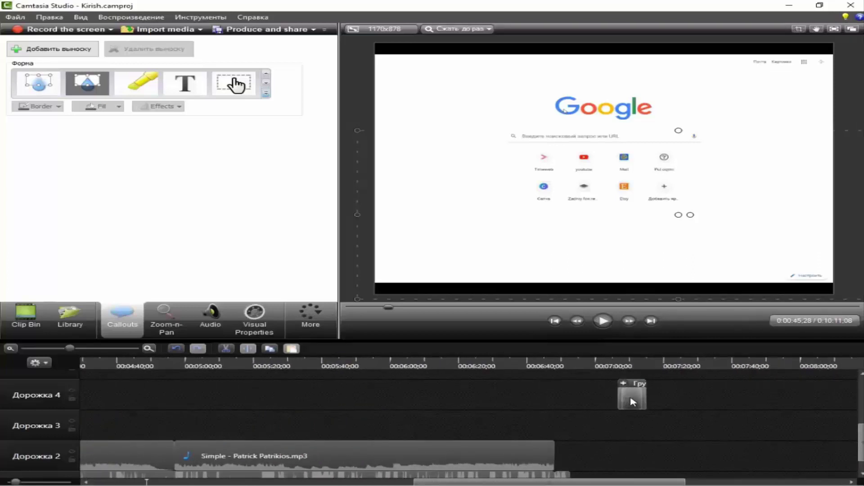
pyautogui.moveTo(633, 402); pyautogui.dragTo(72, 454)
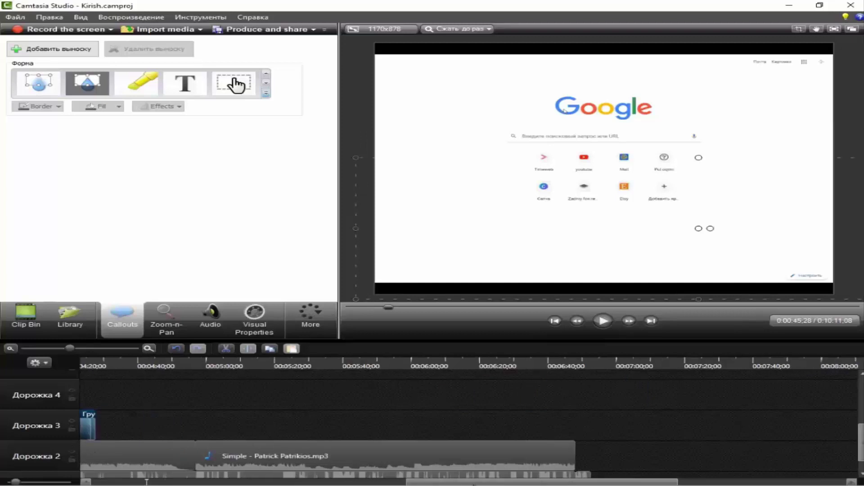
# Move the last banner group from track 4 to track 3, starting at about 0:06:01.
pyautogui.moveTo(473, 484); pyautogui.dragTo(641, 484)
pyautogui.moveTo(776, 393); pyautogui.dragTo(153, 419)
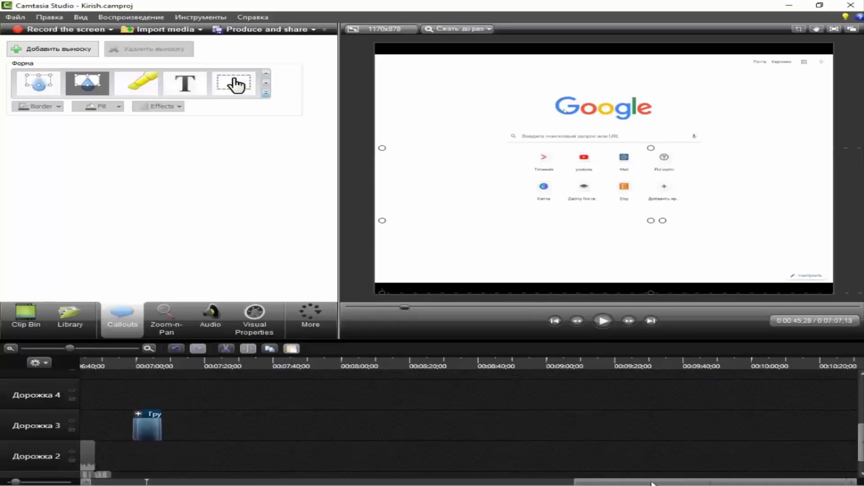
pyautogui.moveTo(629, 479); pyautogui.dragTo(544, 479)
pyautogui.moveTo(685, 425); pyautogui.dragTo(487, 423)
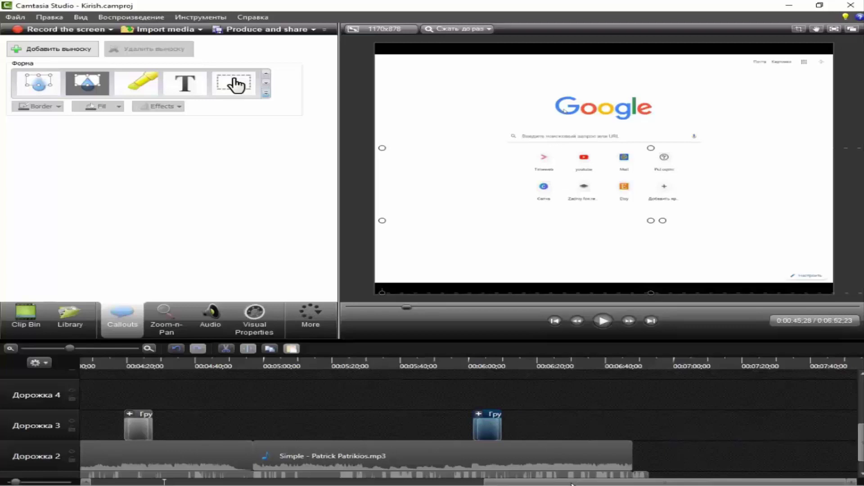
pyautogui.moveTo(571, 483); pyautogui.dragTo(356, 482)
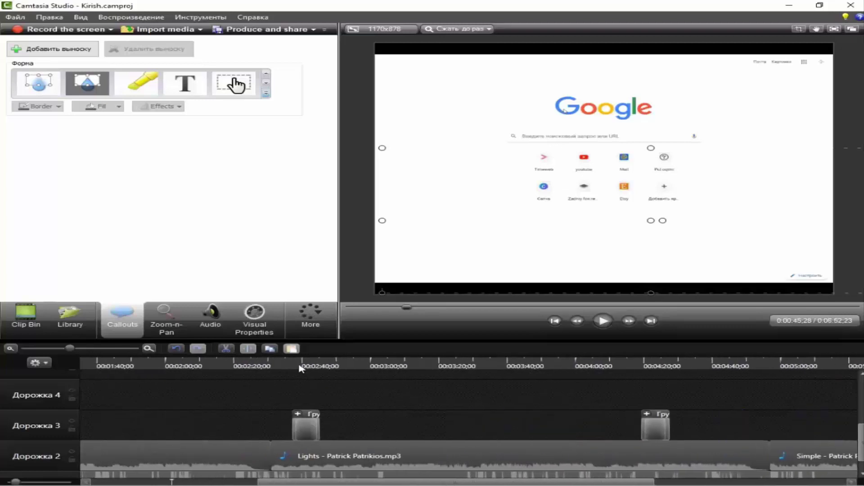
# Check the three moved banner groups on track 3 in the preview at about 0:02:43, 0:04:22 and 0:06:05.
pyautogui.click(312, 364)
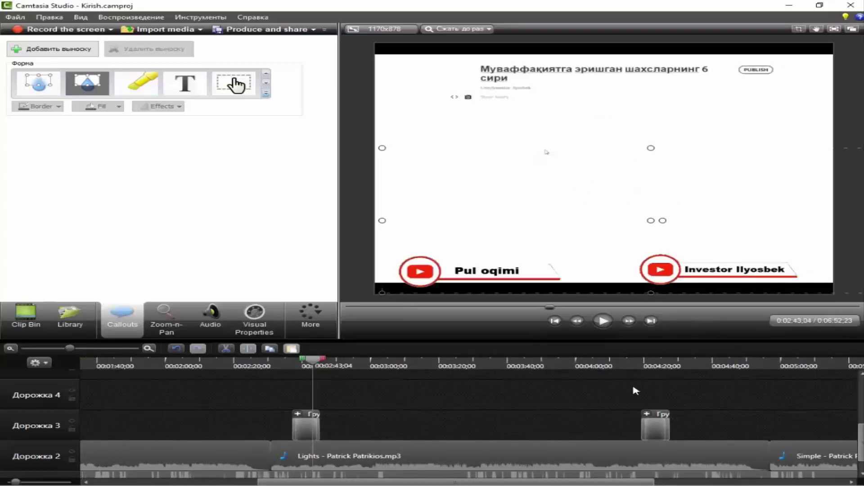
pyautogui.click(655, 366)
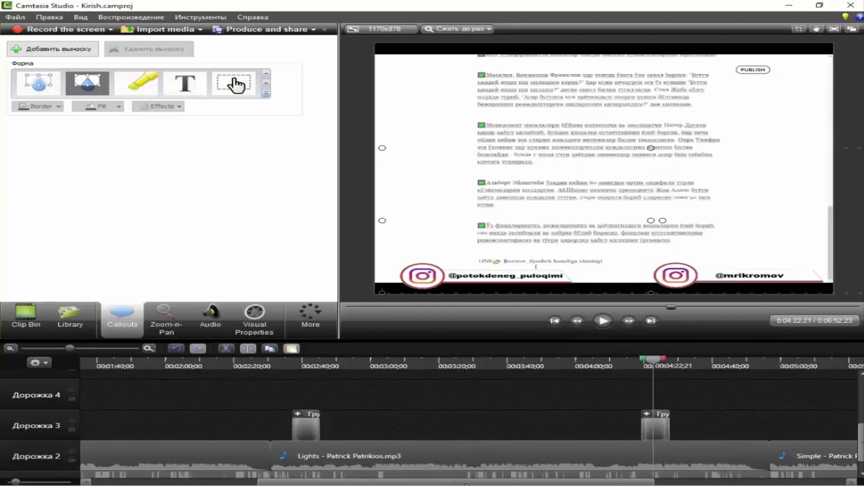
pyautogui.moveTo(466, 484); pyautogui.dragTo(646, 484)
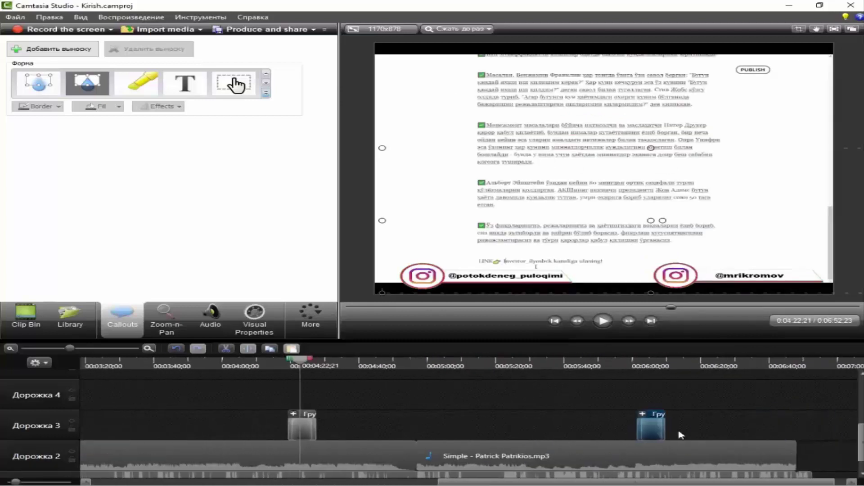
pyautogui.click(649, 367)
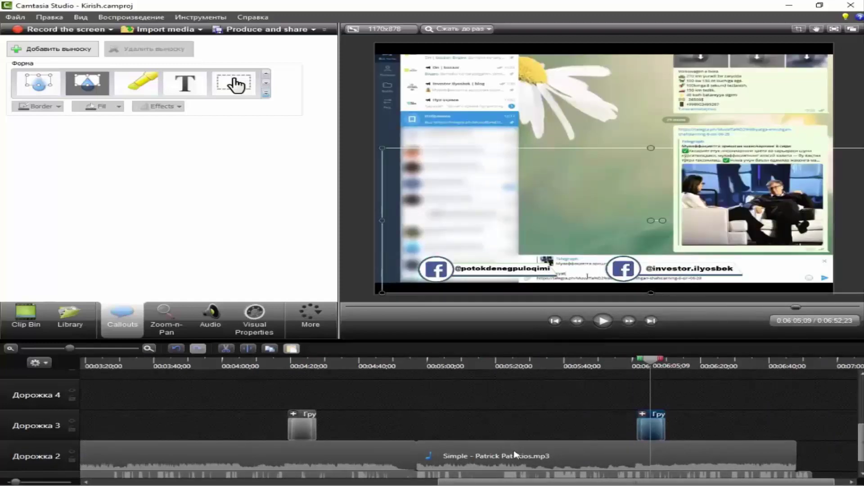
# Place the playhead at 0:00:21;13 and import the image 3 ta muhim omil from the desktop's Rasmlar folder into the media bin.
pyautogui.moveTo(606, 482); pyautogui.dragTo(241, 480)
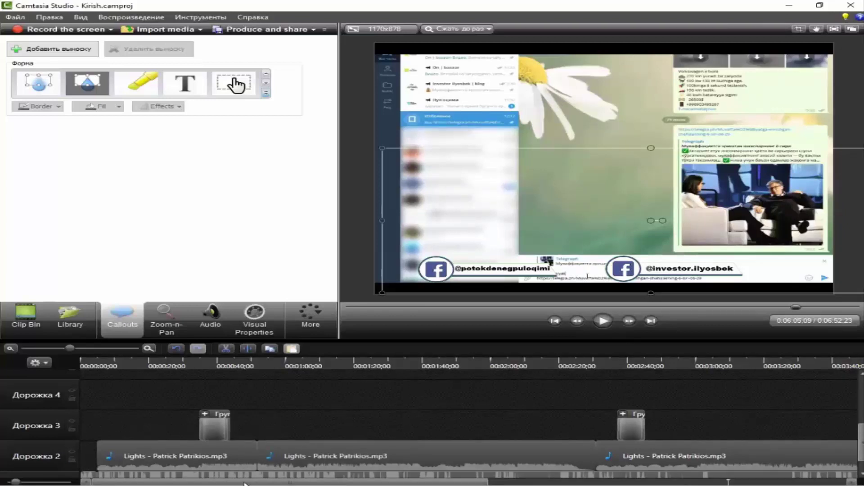
pyautogui.click(153, 362)
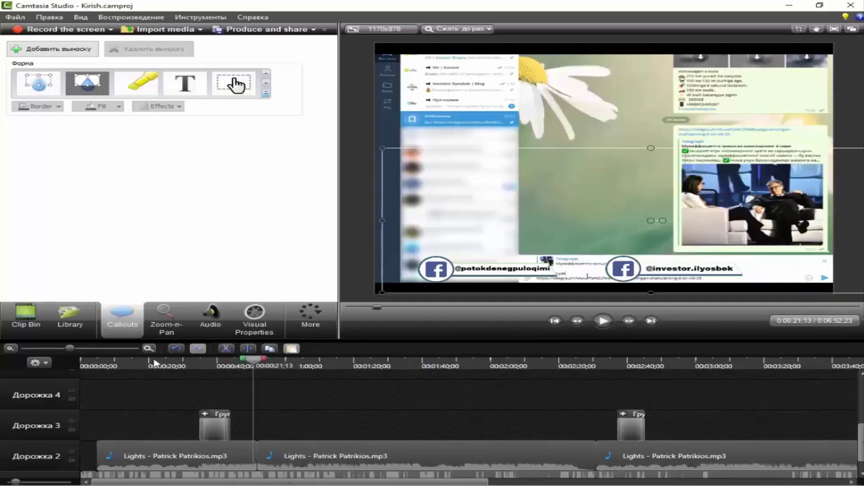
pyautogui.click(514, 149)
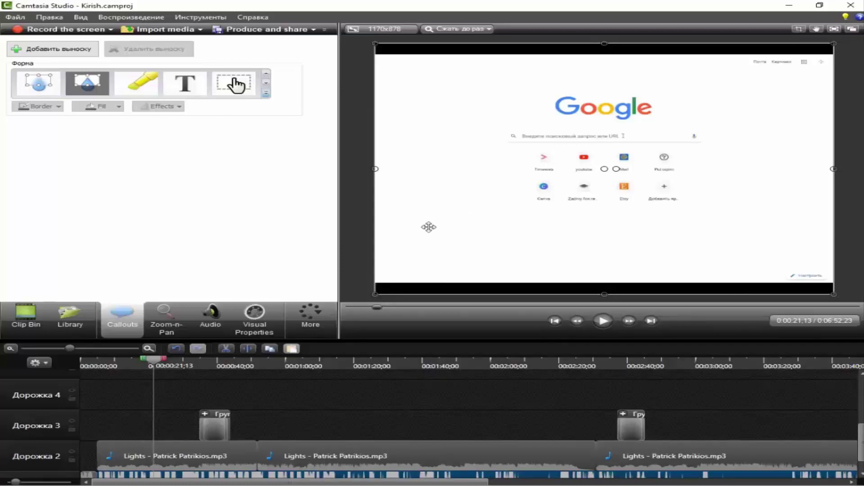
pyautogui.click(30, 311)
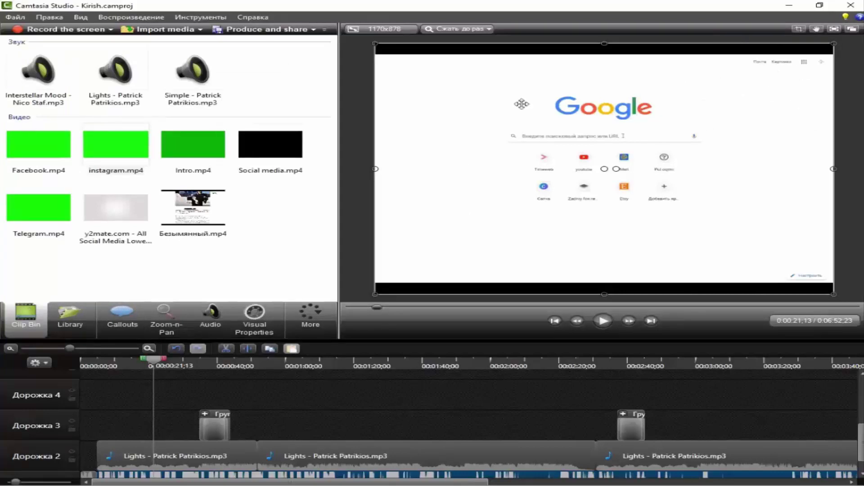
pyautogui.click(145, 30)
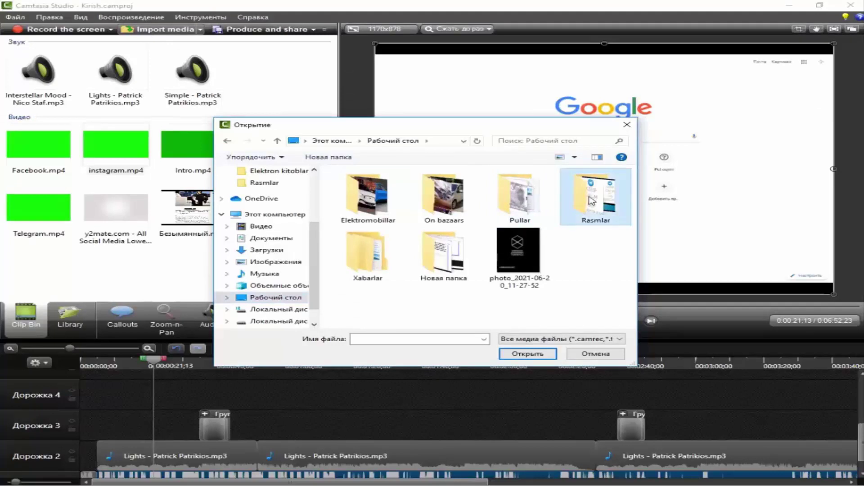
pyautogui.doubleClick(581, 202)
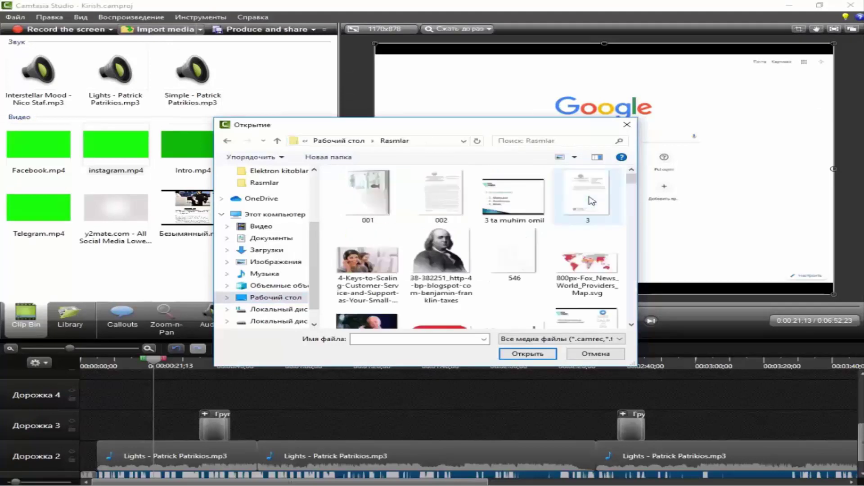
pyautogui.doubleClick(495, 208)
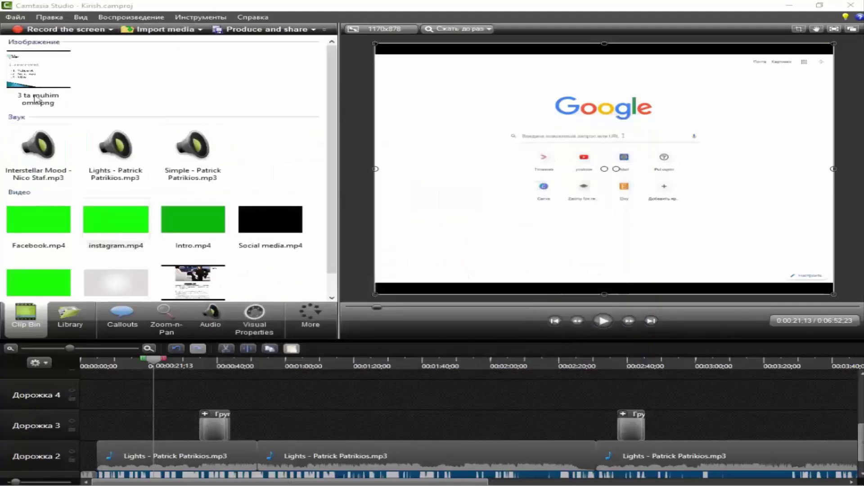
# Add 3 ta muhim omil.png to track 3 at the start of the screen recording, about 0:00:05, and show it at 0:00:07;16.
pyautogui.moveTo(36, 99); pyautogui.dragTo(122, 421)
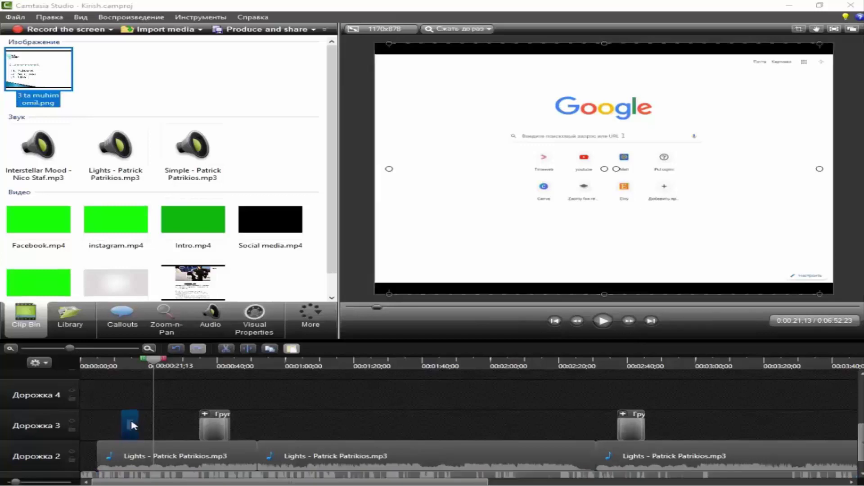
pyautogui.scroll(-1, 134, 426)
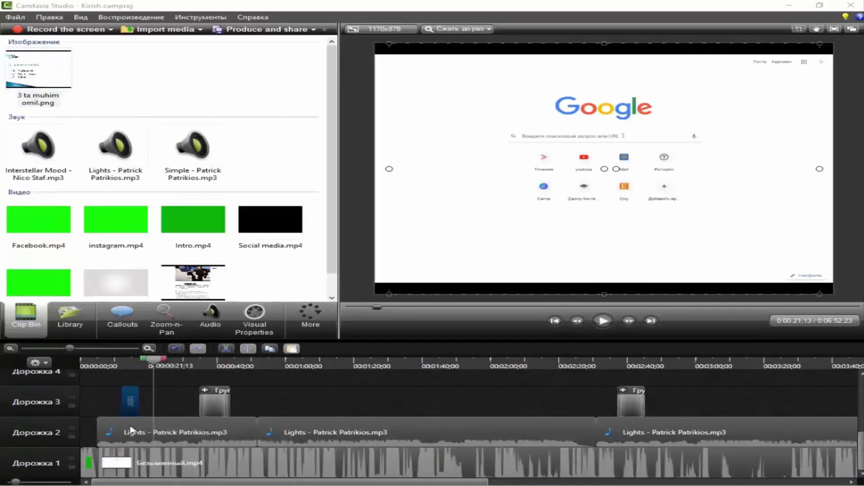
pyautogui.moveTo(130, 401); pyautogui.dragTo(105, 401)
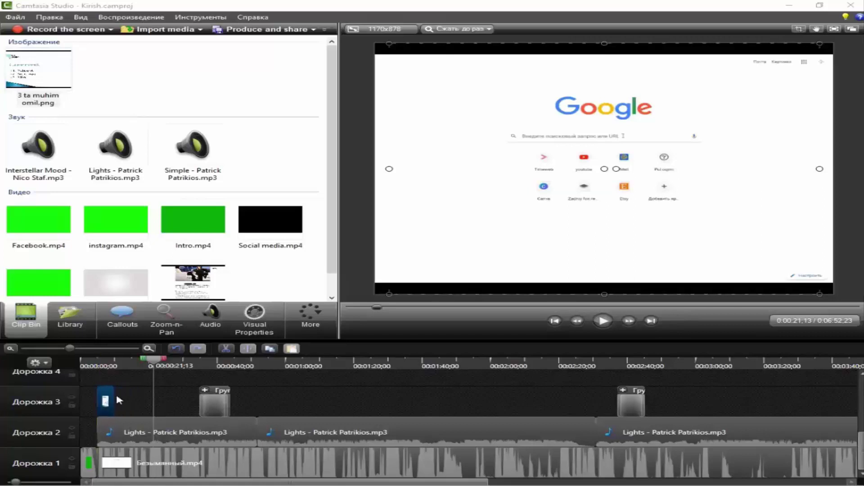
pyautogui.click(106, 363)
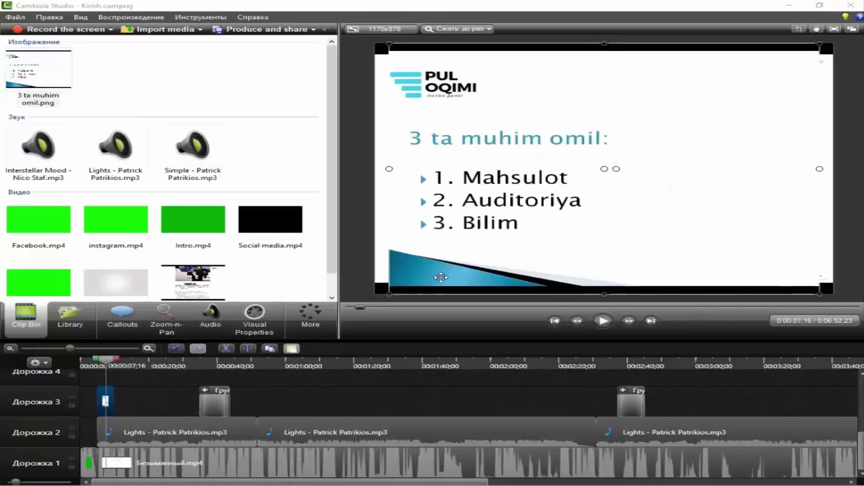
# Align the 3 ta muhim omil.png slide with the canvas edge, stretch it to the full canvas width and send it to the back.
pyautogui.moveTo(553, 234); pyautogui.dragTo(537, 235)
pyautogui.moveTo(542, 235); pyautogui.dragTo(539, 237)
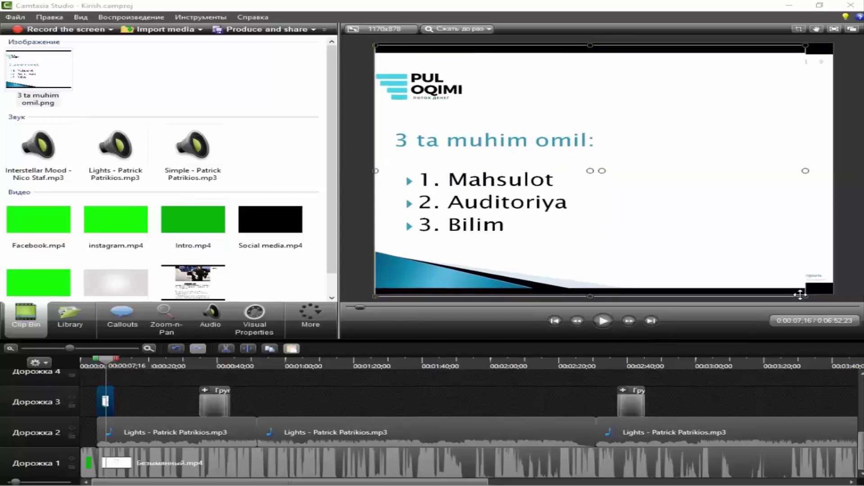
pyautogui.moveTo(804, 170); pyautogui.dragTo(833, 170)
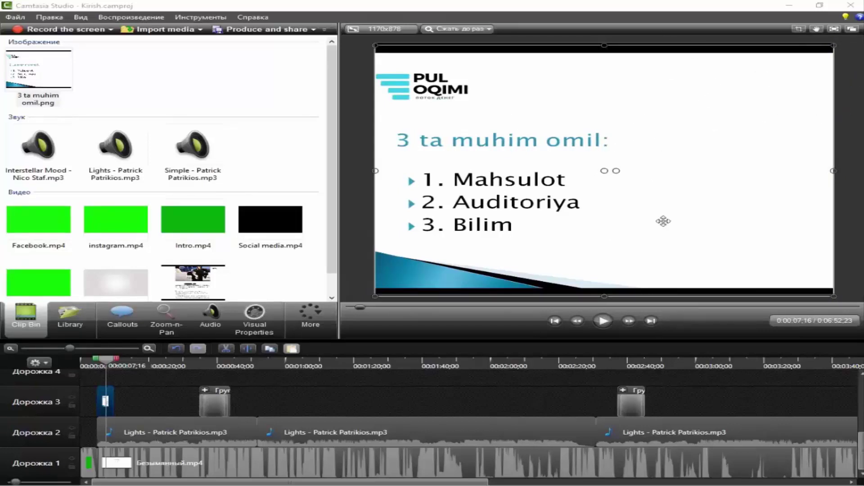
pyautogui.rightClick(646, 127)
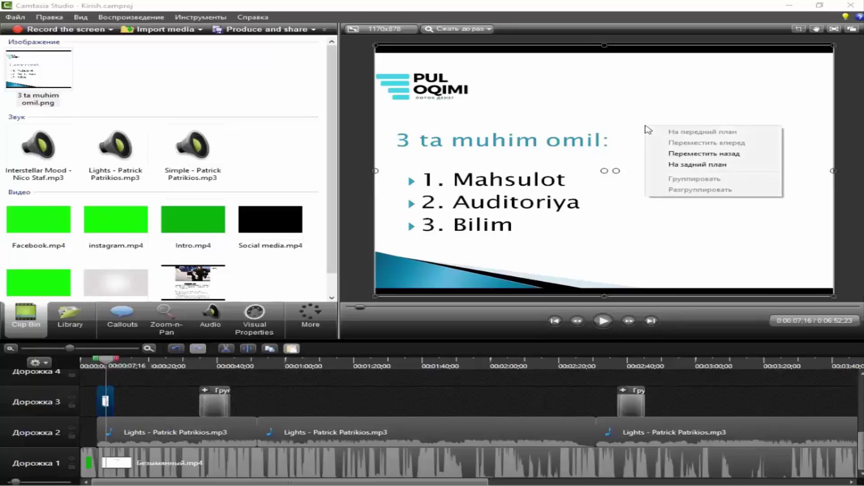
pyautogui.click(720, 166)
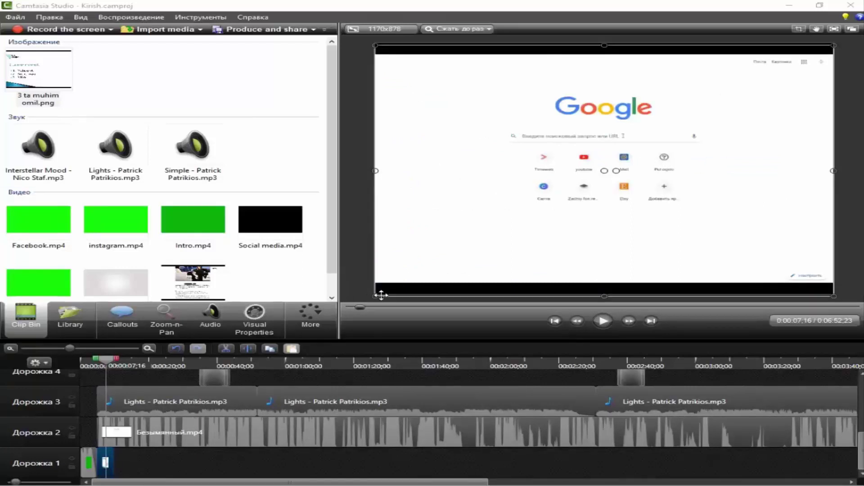
# Undo the accidental shrinking of the slide and shrink the screen recording Безымянный.mp4 into the upper-right corner of the canvas instead.
pyautogui.moveTo(375, 296); pyautogui.dragTo(725, 137)
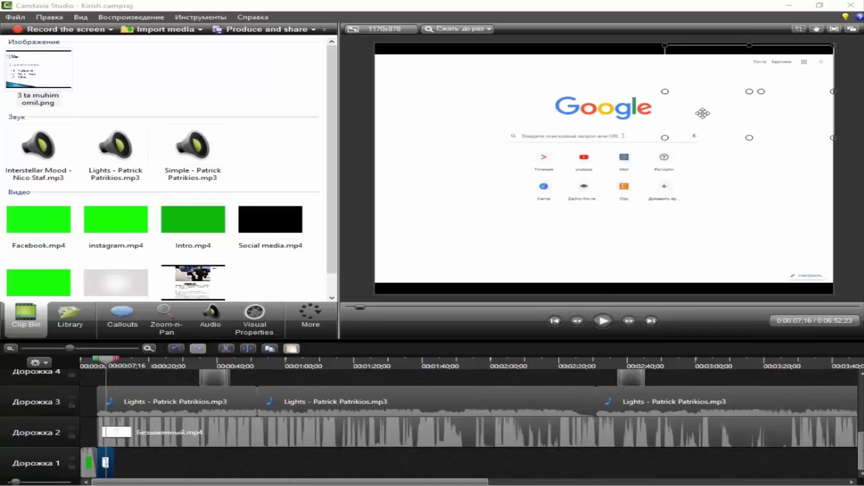
pyautogui.click(175, 350)
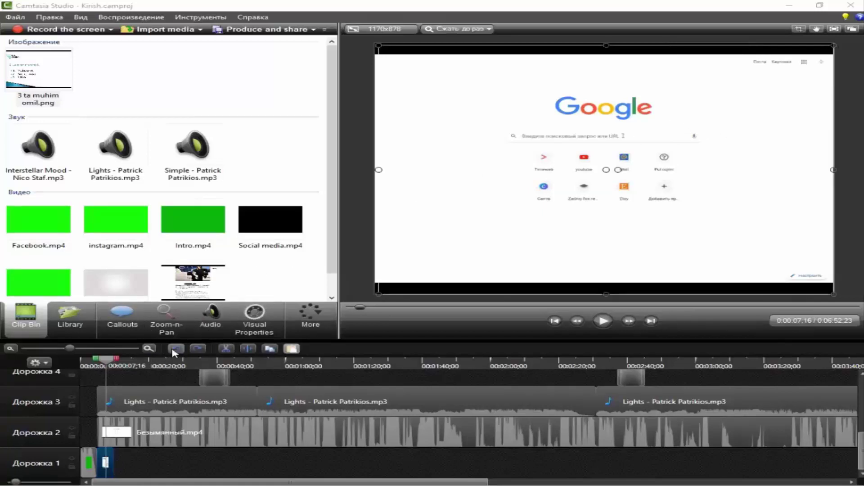
pyautogui.click(491, 205)
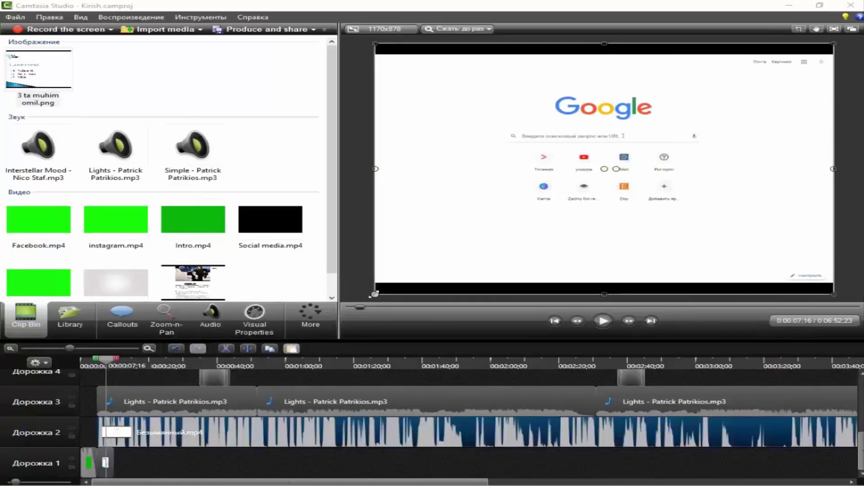
pyautogui.moveTo(374, 294); pyautogui.dragTo(662, 136)
pyautogui.click(680, 186)
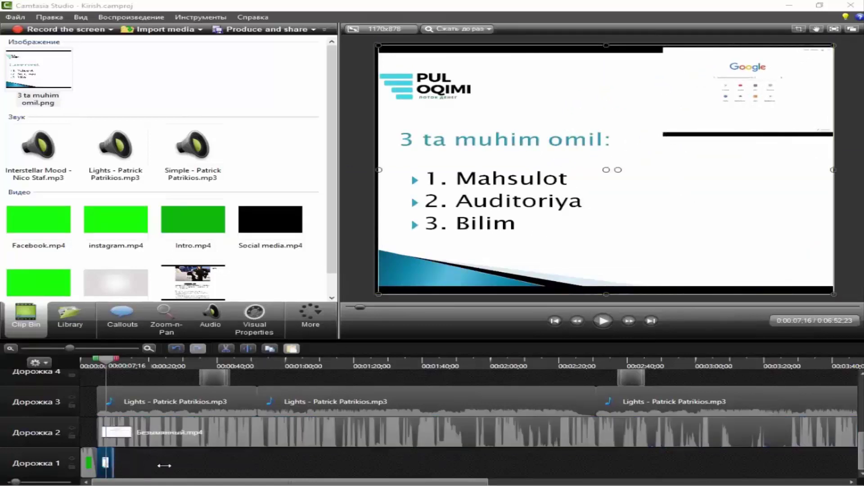
# Extend 3 ta muhim omil.png on track 1 to the end of the second Lights clip, about 0:02:31, and preview from 0:00:04;27.
pyautogui.moveTo(105, 461); pyautogui.dragTo(112, 461)
pyautogui.moveTo(211, 461); pyautogui.dragTo(597, 462)
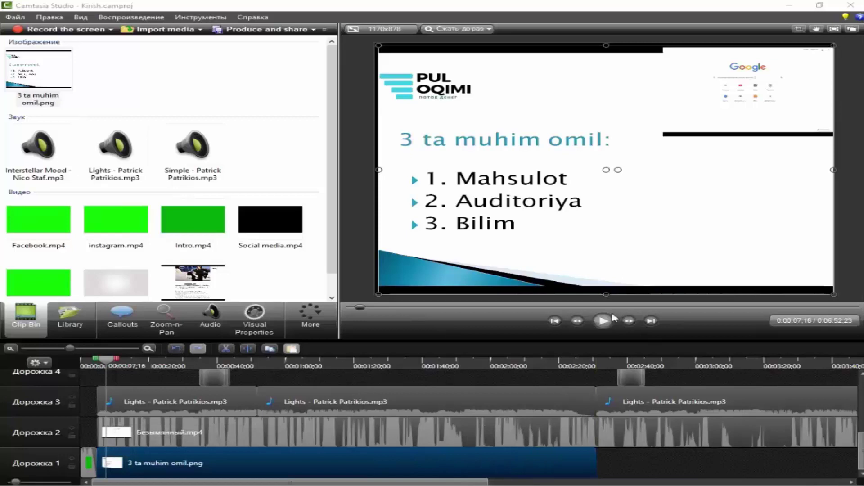
pyautogui.moveTo(102, 365); pyautogui.dragTo(100, 362)
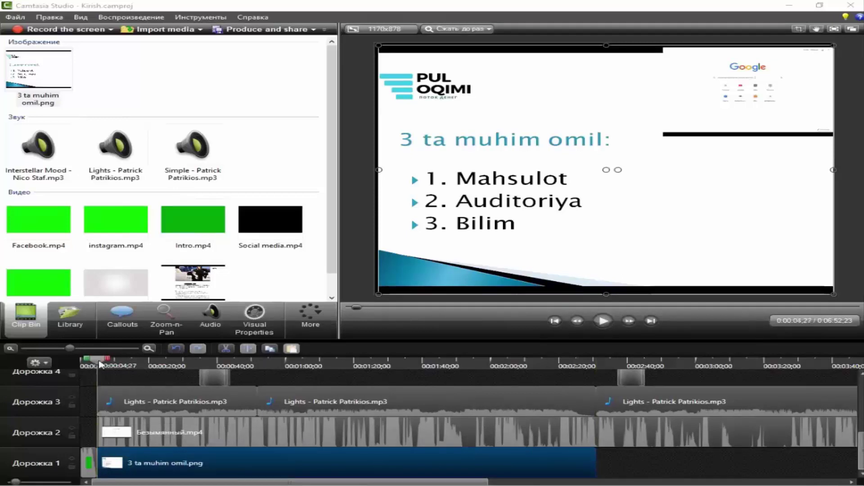
pyautogui.click(603, 321)
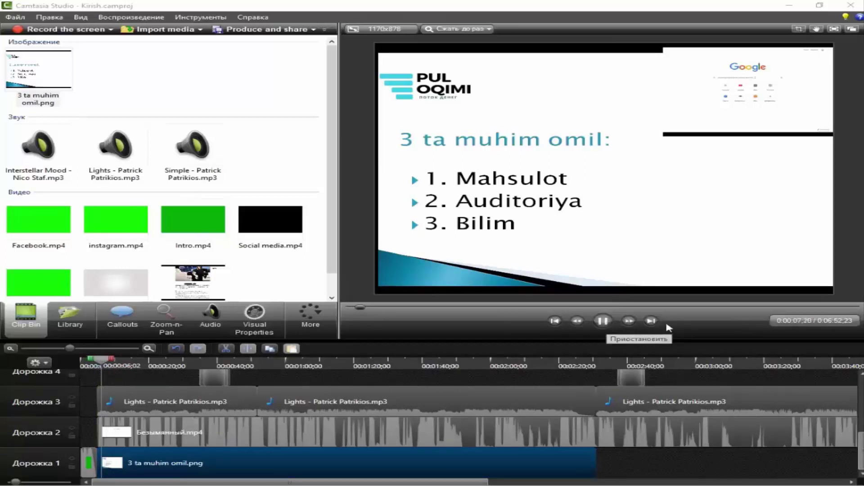
pyautogui.click(602, 322)
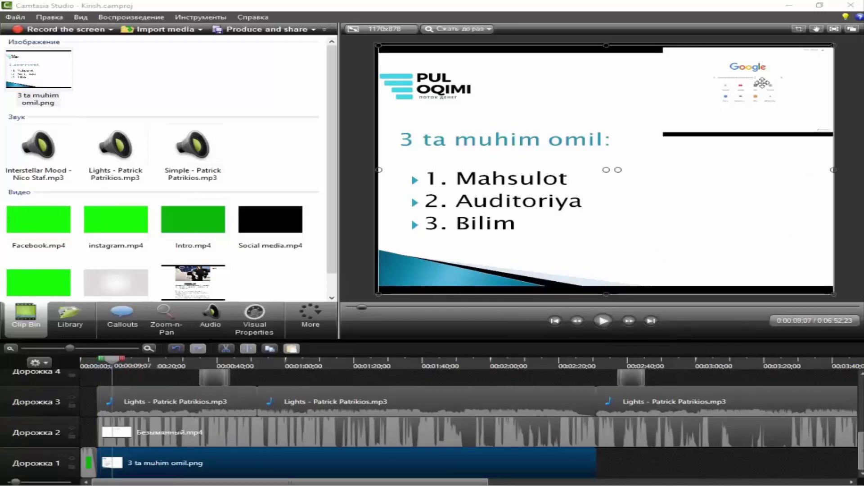